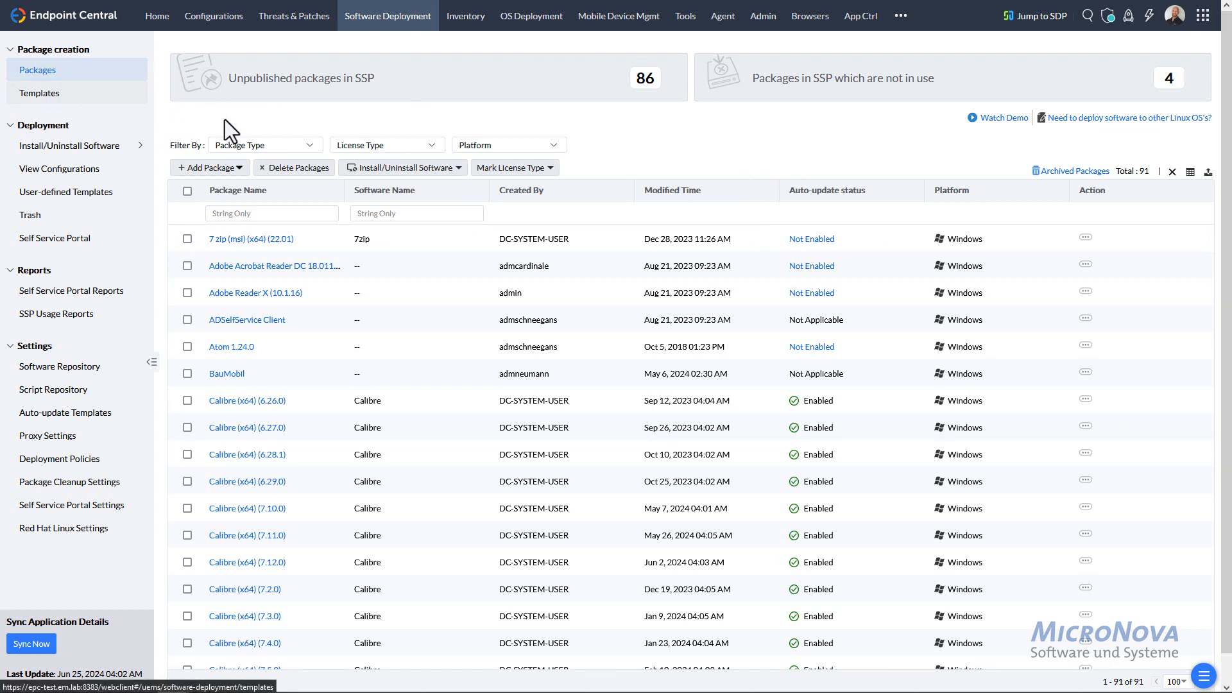
# - Switch to the Templates catalogue and glance at the Operating System filter and the 131490 template count
pyautogui.click(64, 97)
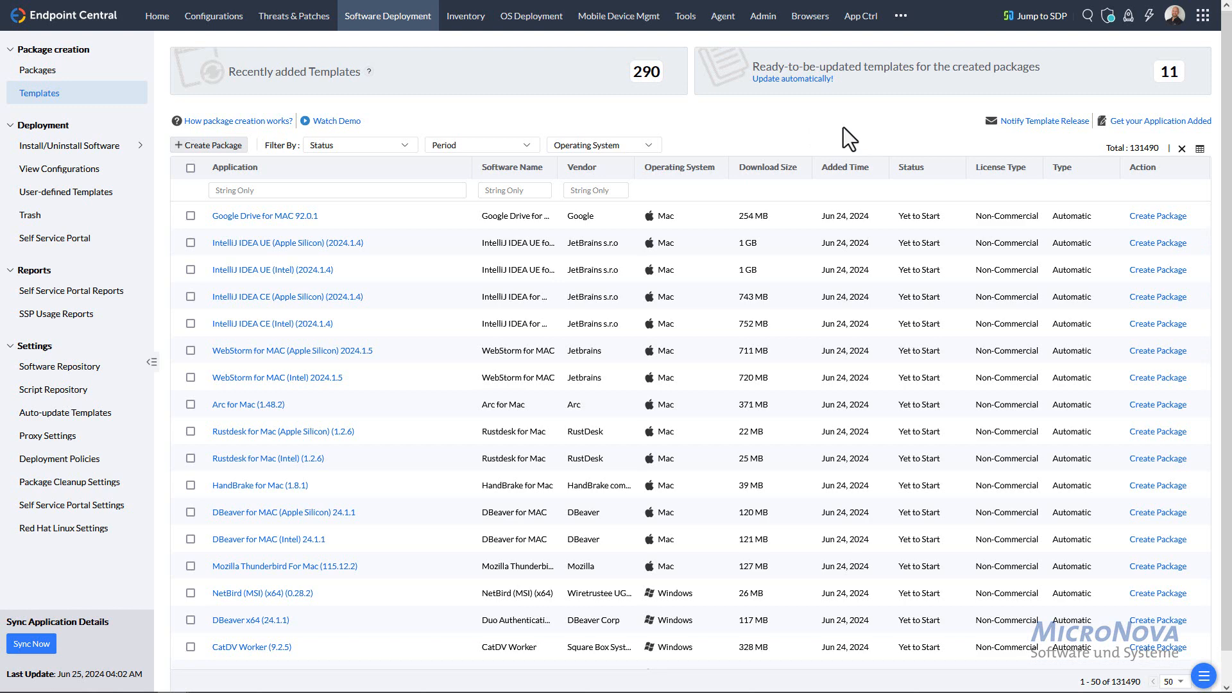
pyautogui.click(648, 148)
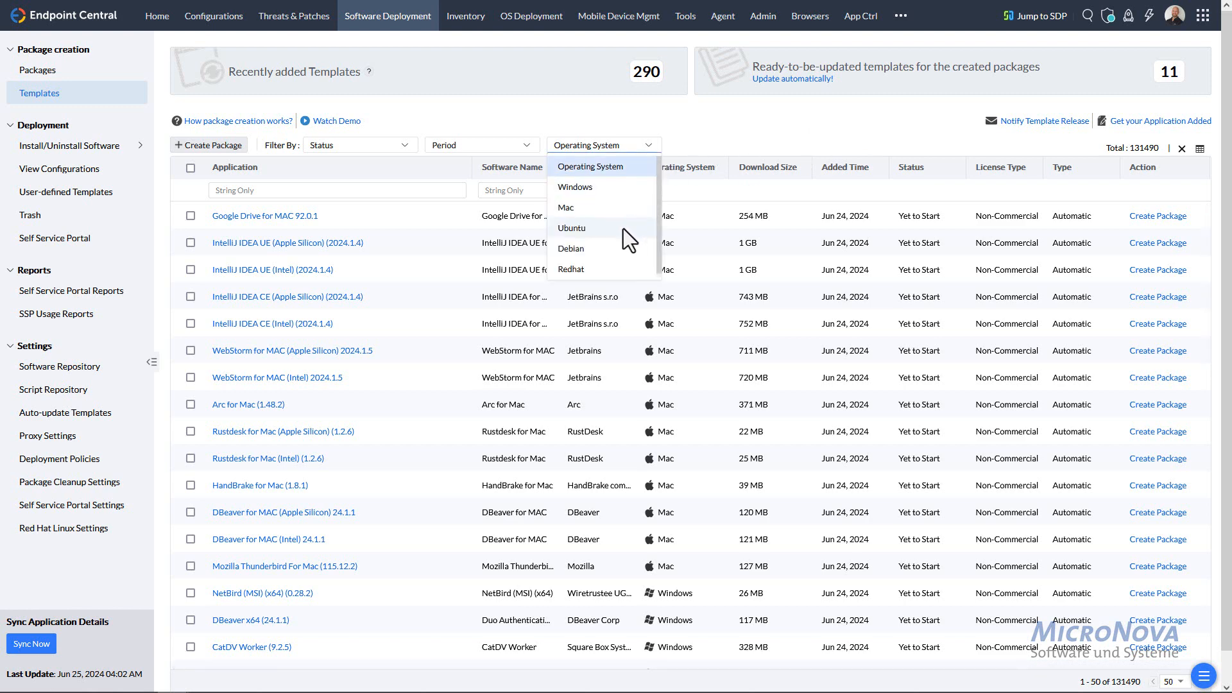
pyautogui.click(872, 140)
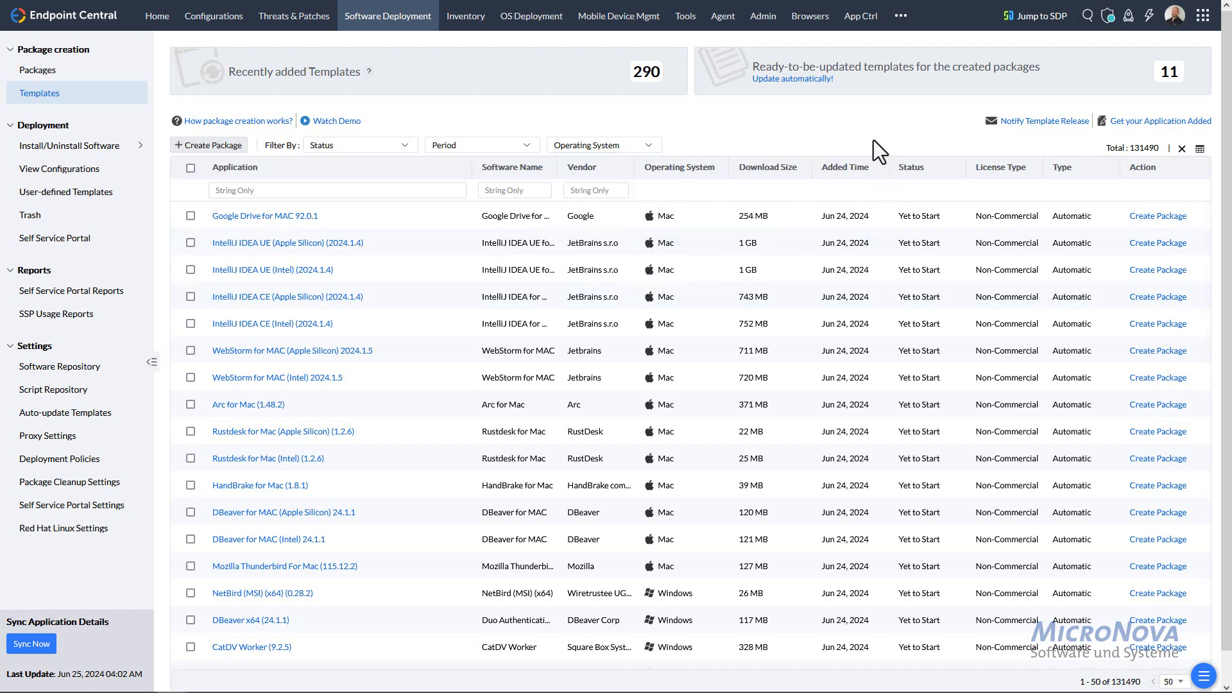
pyautogui.doubleClick(1135, 147)
pyautogui.click(988, 145)
pyautogui.moveTo(0, 82); pyautogui.dragTo(560, 47)
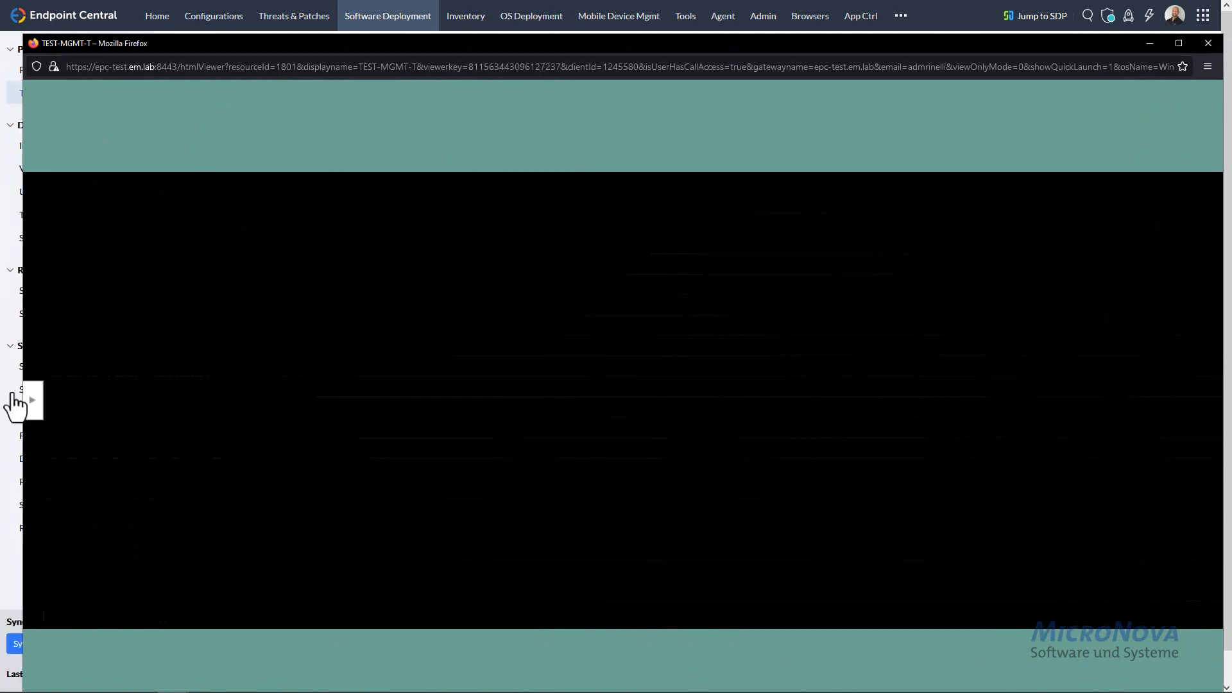
pyautogui.click(31, 402)
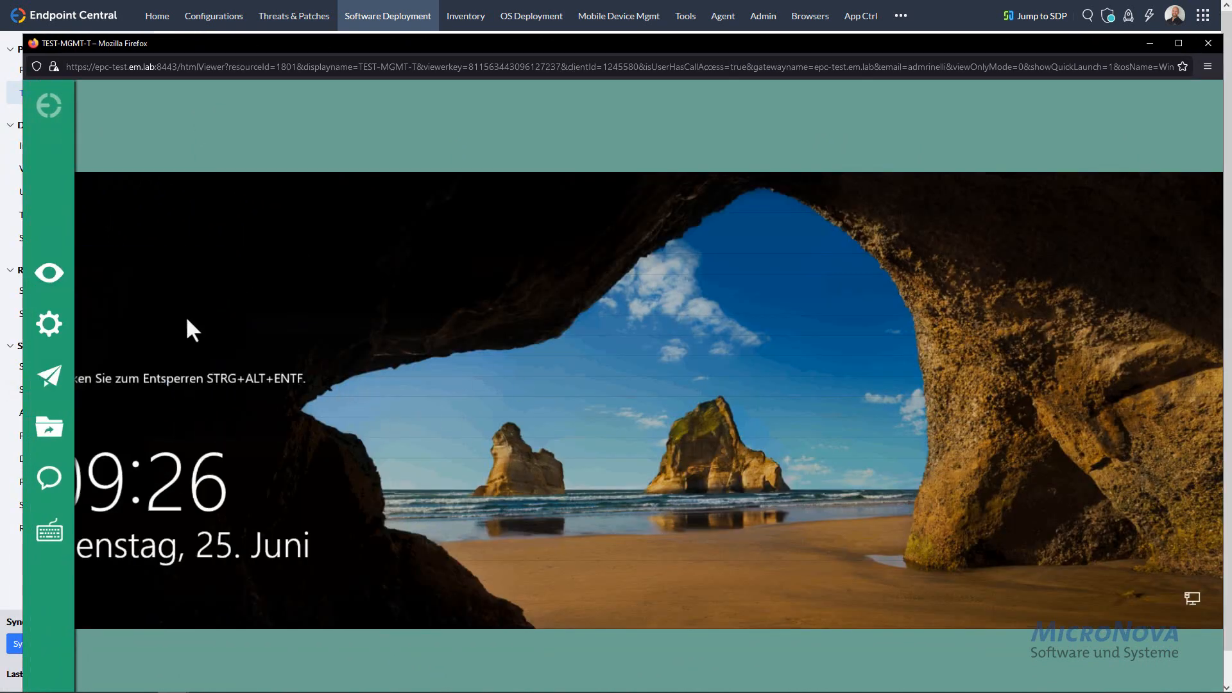
pyautogui.moveTo(41, 279)
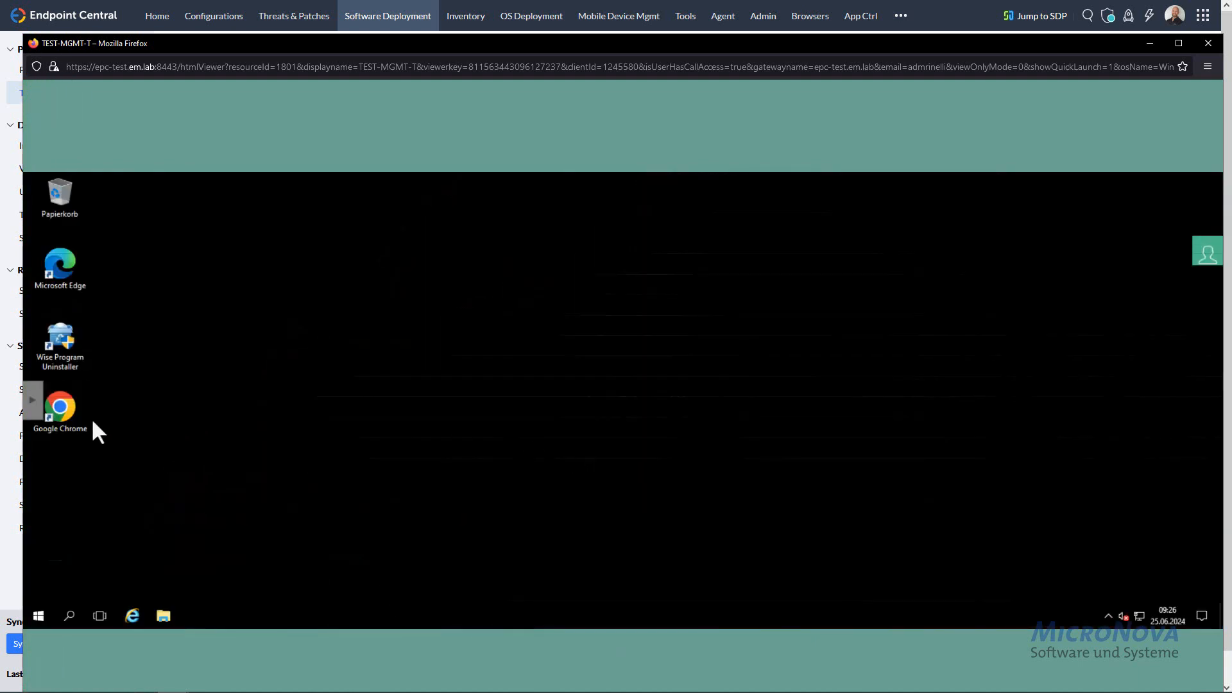
pyautogui.click(37, 616)
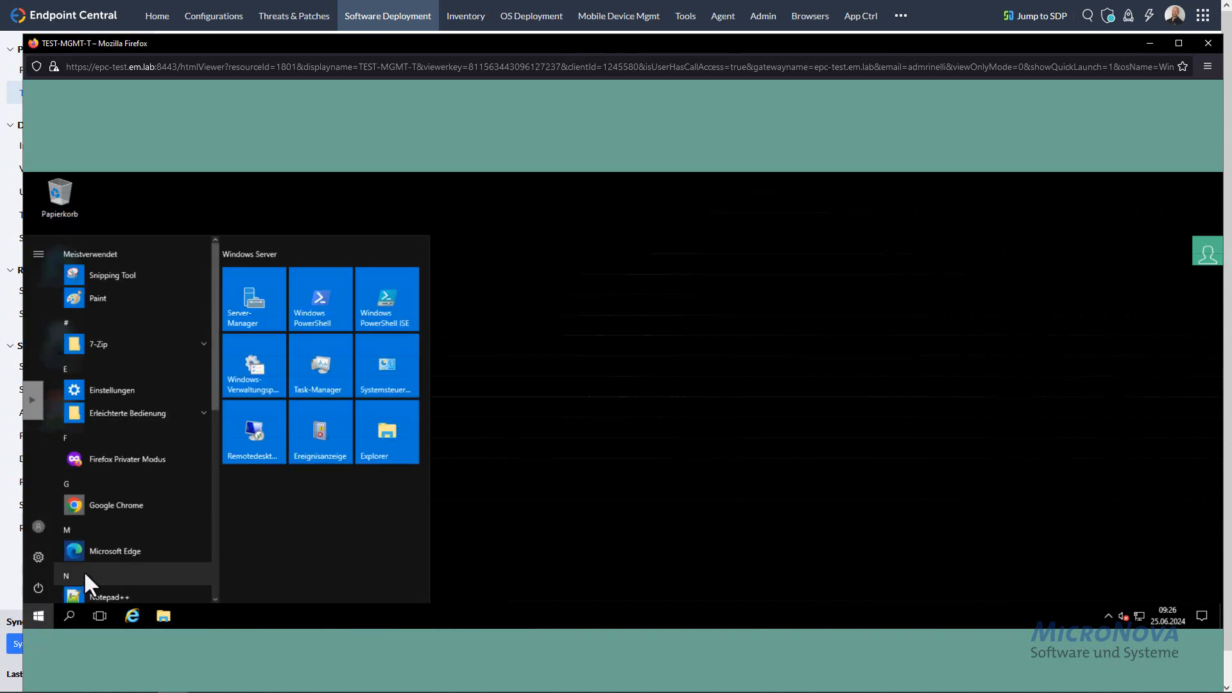
pyautogui.write('ul')
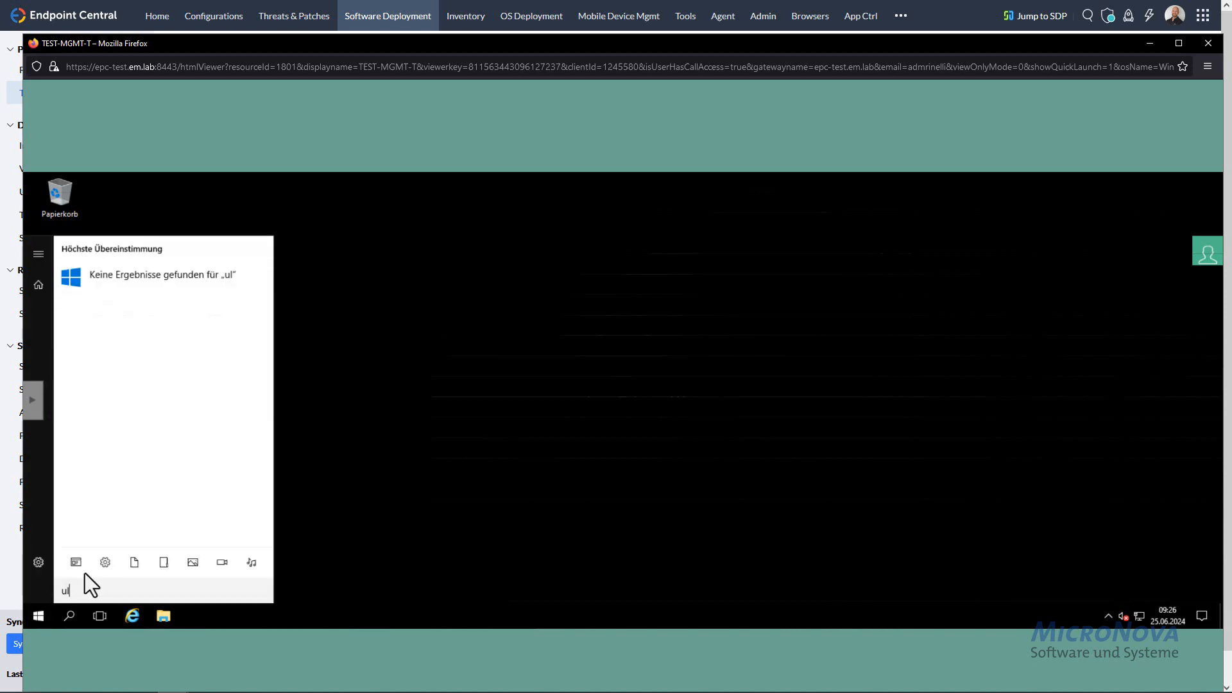
pyautogui.press('BackSpace')
pyautogui.press('BackSpace')
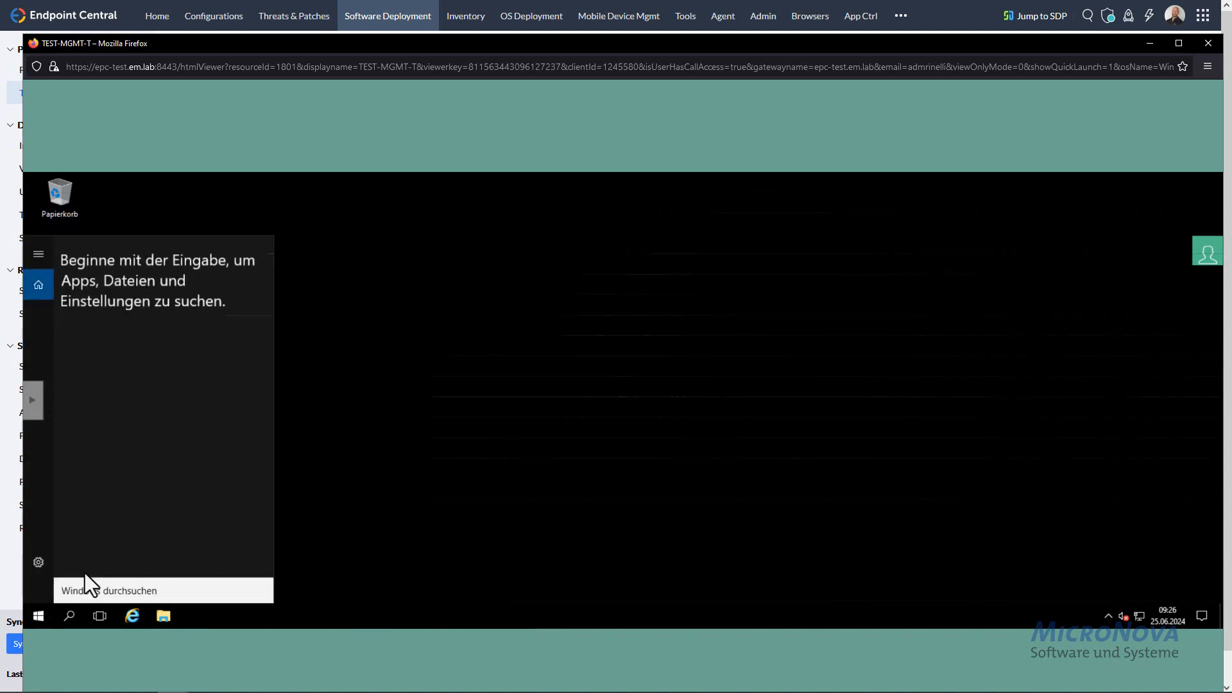
pyautogui.click(562, 459)
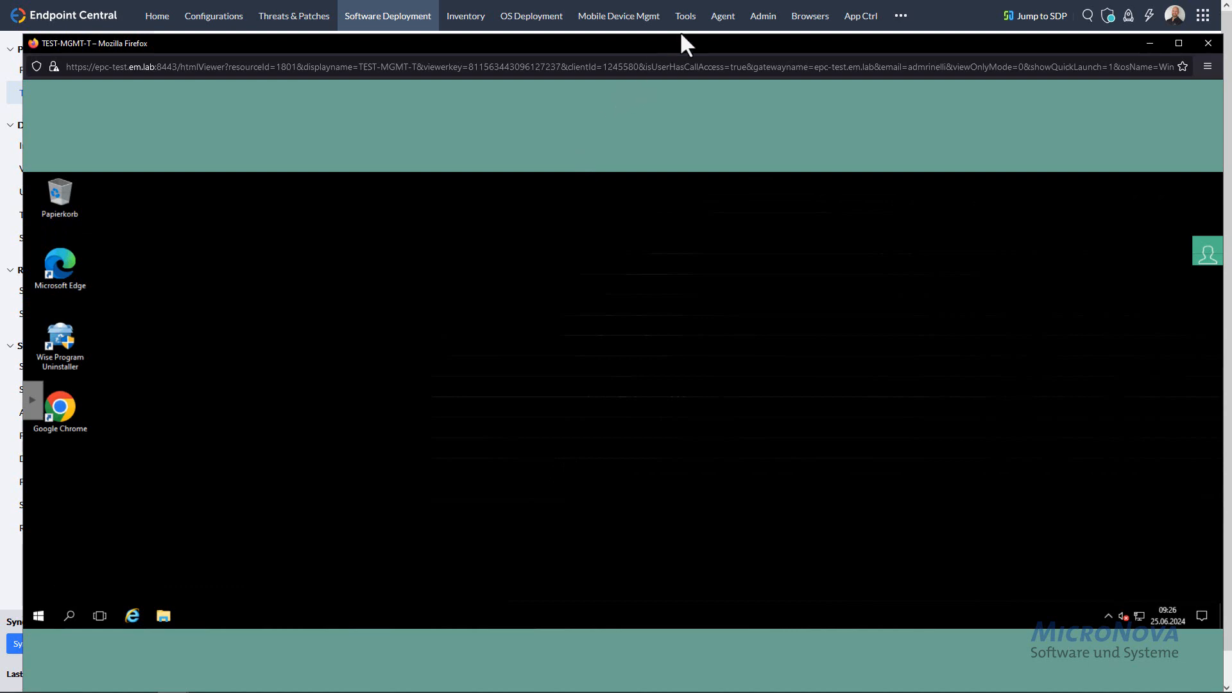
pyautogui.moveTo(684, 40); pyautogui.dragTo(0, 34)
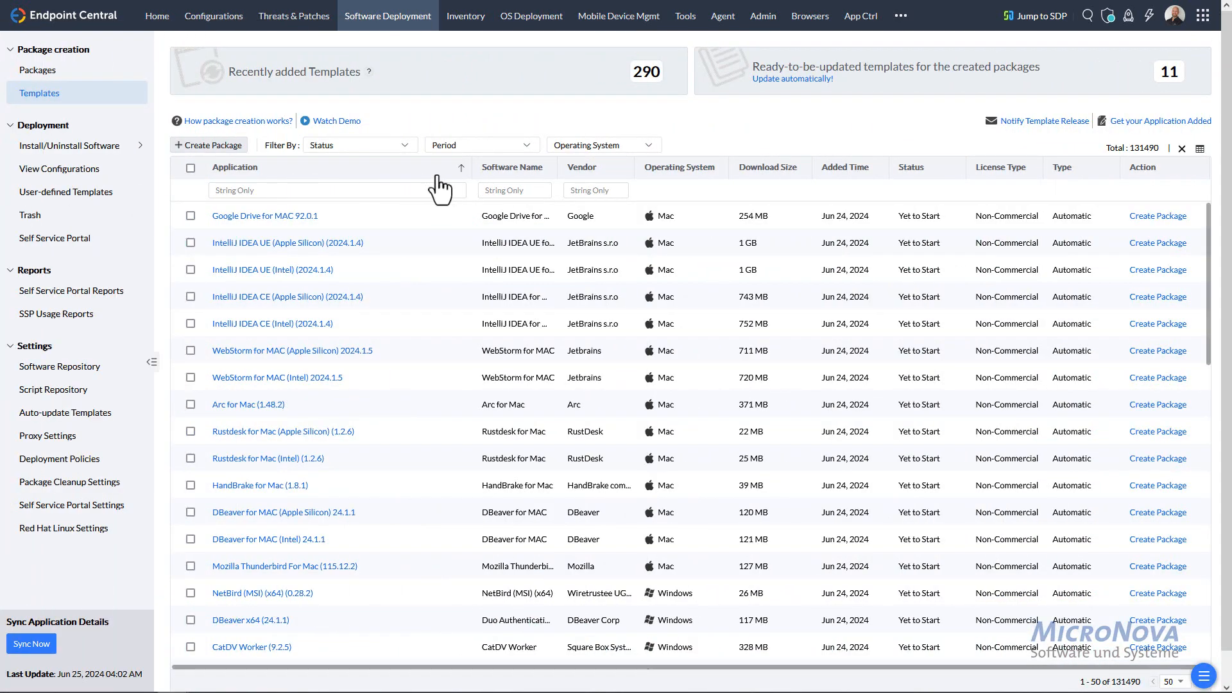
# - Filter templates by 'ula', compare the Ulaa and Articulate 360 details, and start a Ulaa (126.0.6478.114) package
pyautogui.click(400, 190)
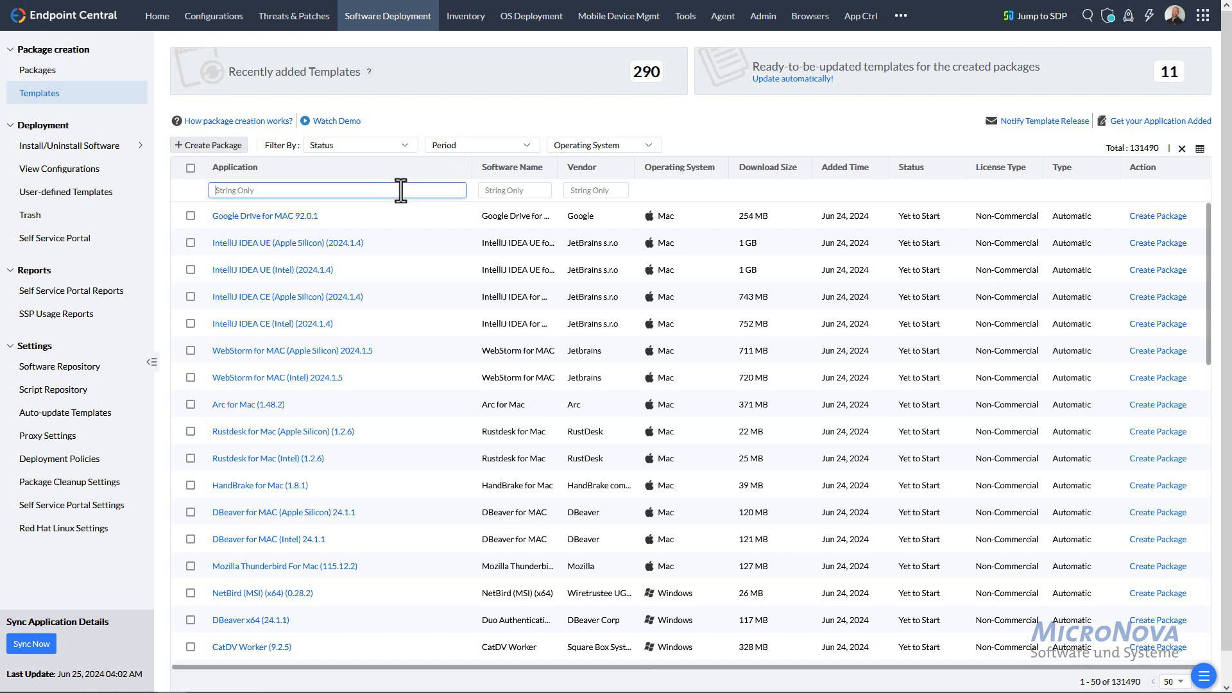
pyautogui.write('ula')
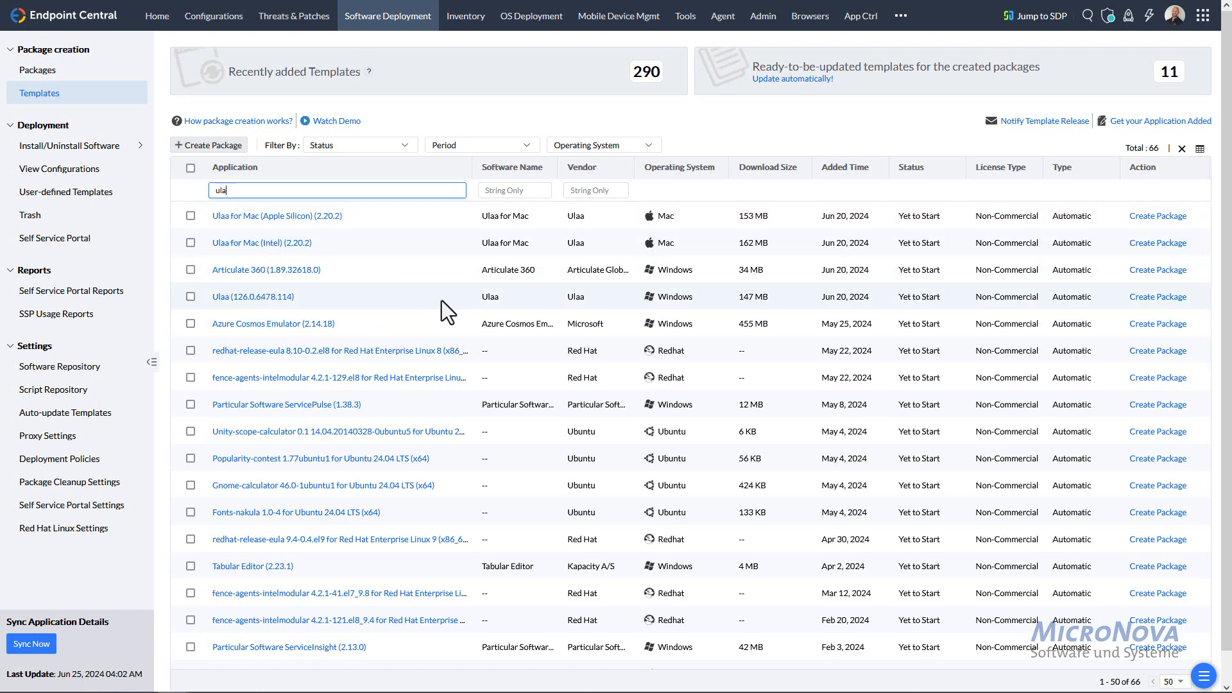
pyautogui.click(266, 298)
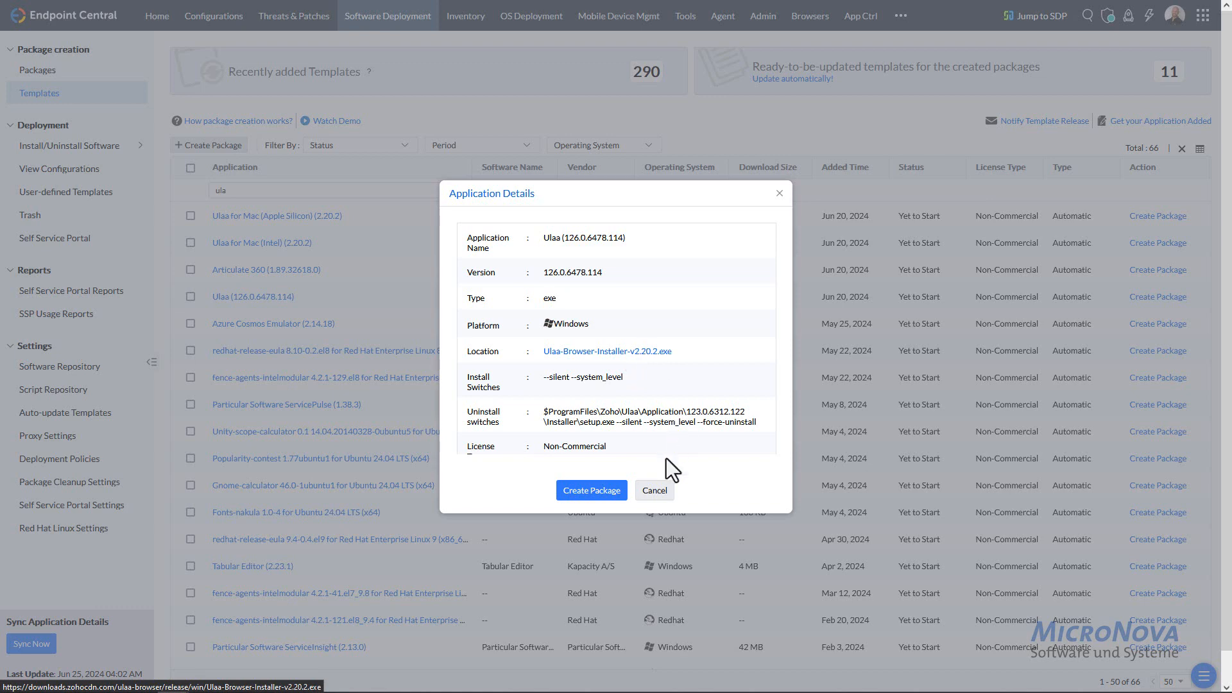
pyautogui.click(655, 490)
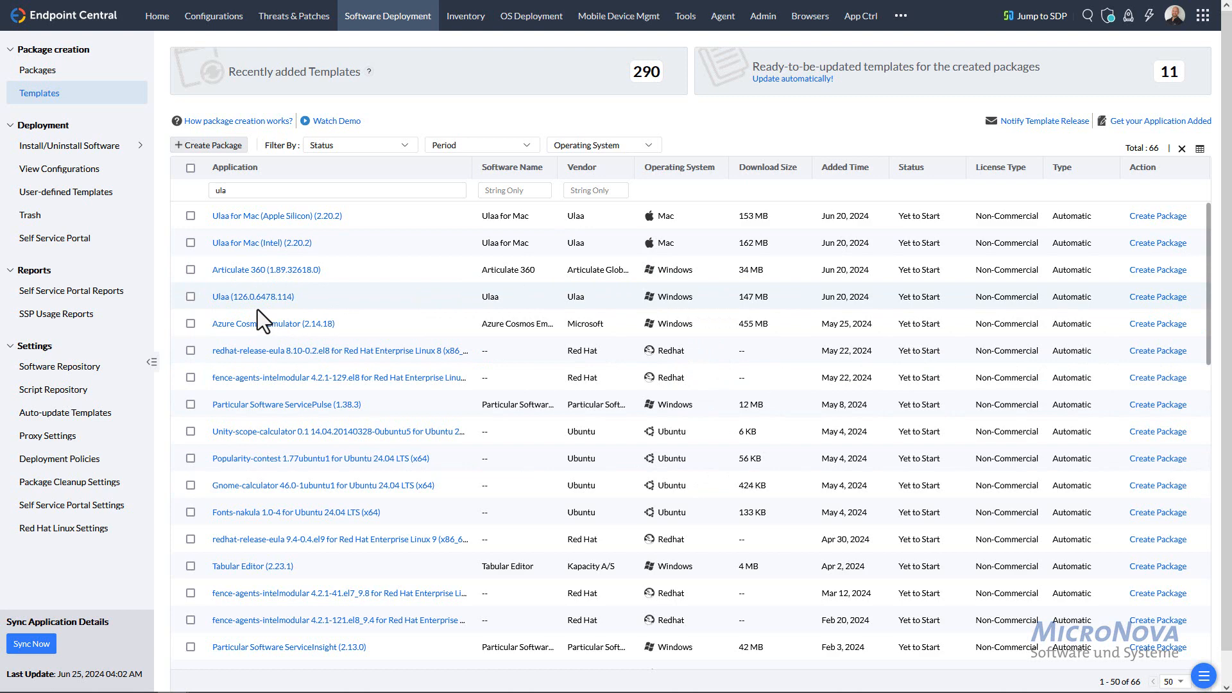
pyautogui.click(269, 274)
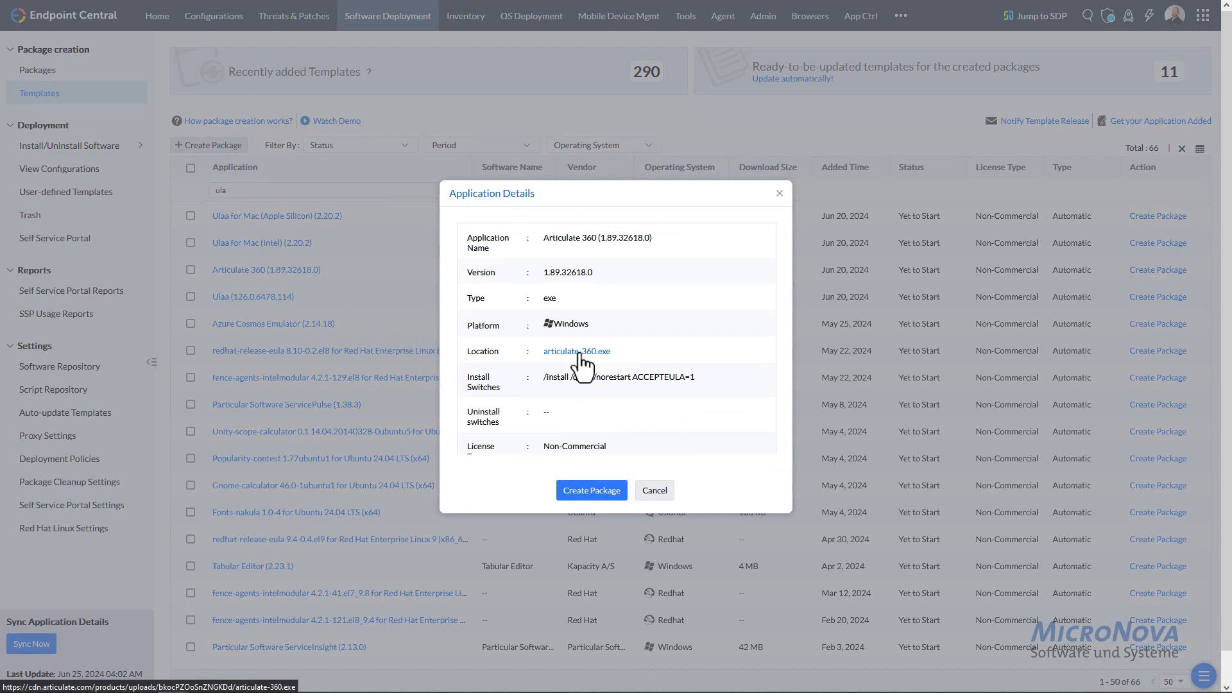
pyautogui.click(403, 298)
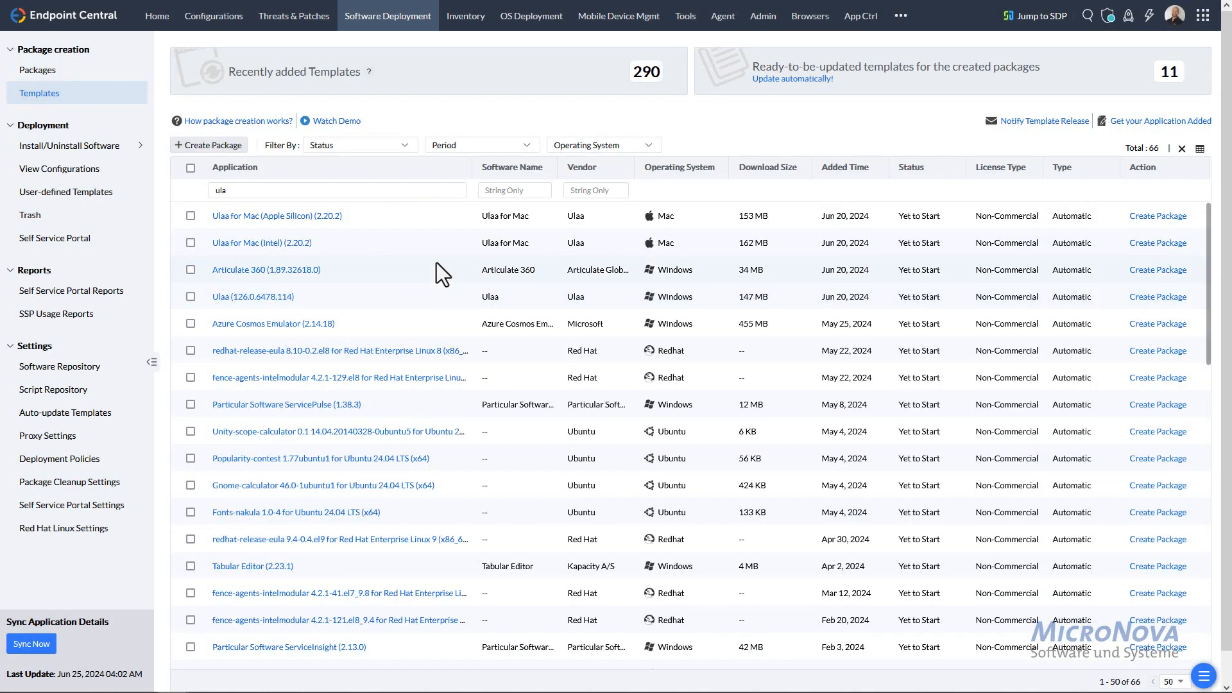
pyautogui.click(254, 298)
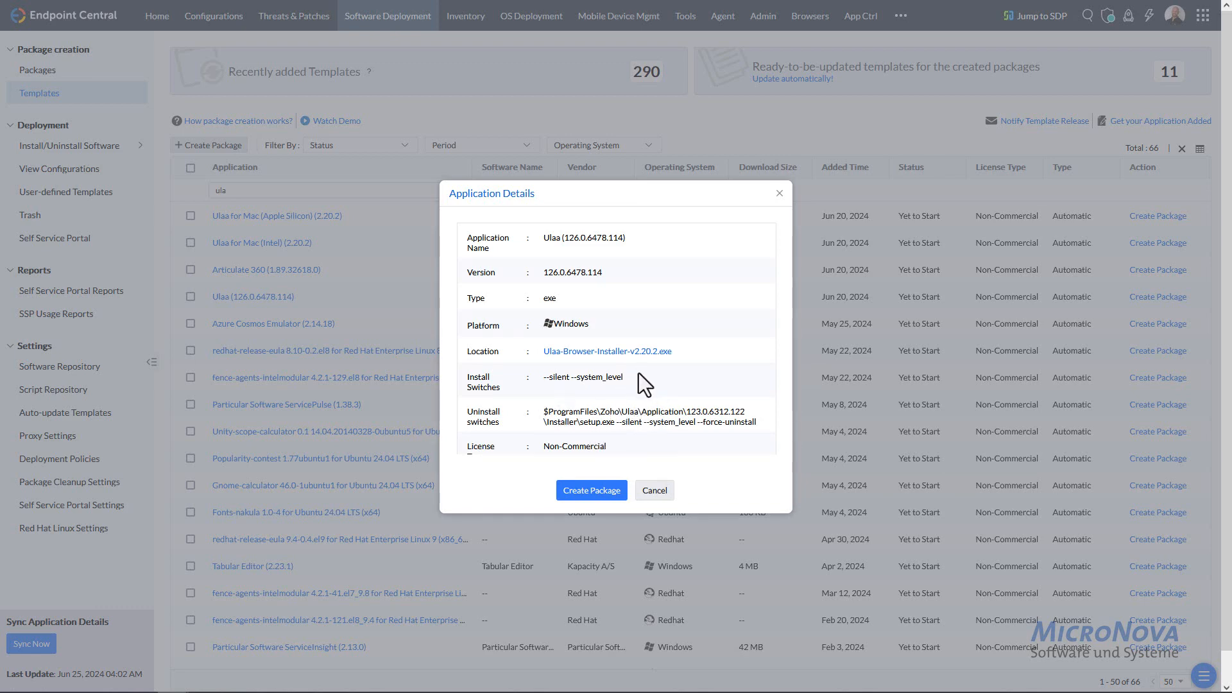
pyautogui.click(598, 491)
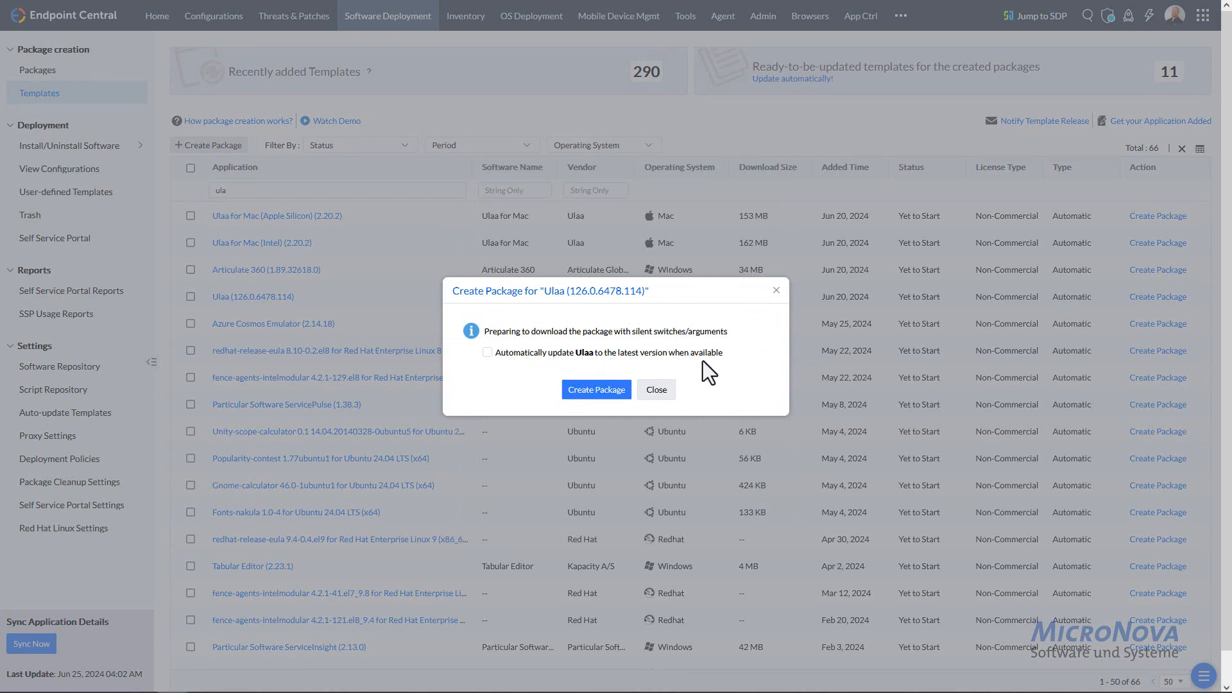
# - Enable 'Automatically update Ulaa' and go to the auto-update policy management page
pyautogui.click(487, 353)
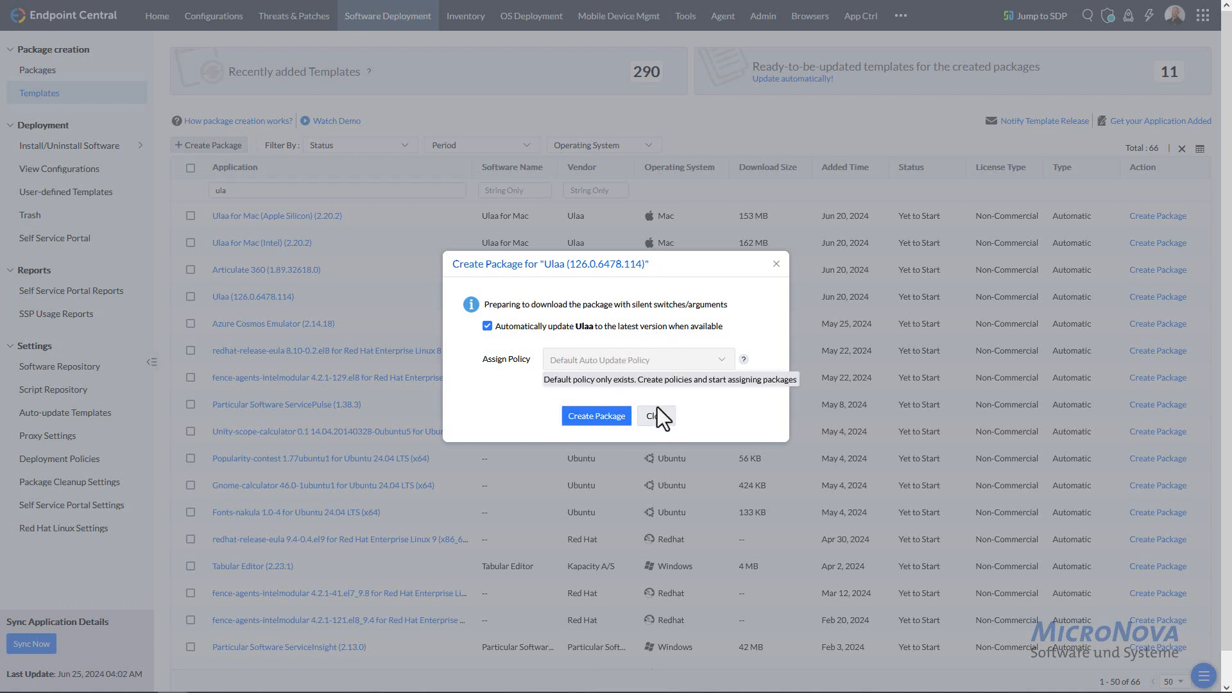
pyautogui.click(671, 382)
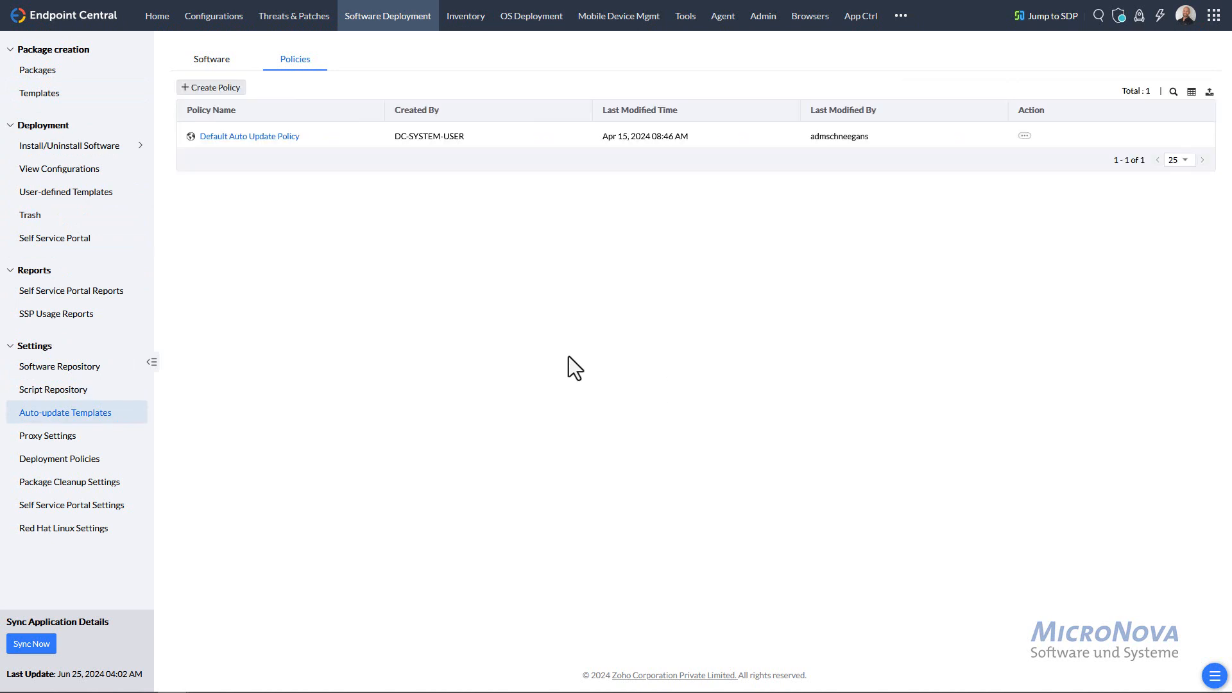
# - Save a new 'Update all' policy with all four options ticked: SSP, user-defined templates, pre/post activities, descriptions
pyautogui.click(229, 94)
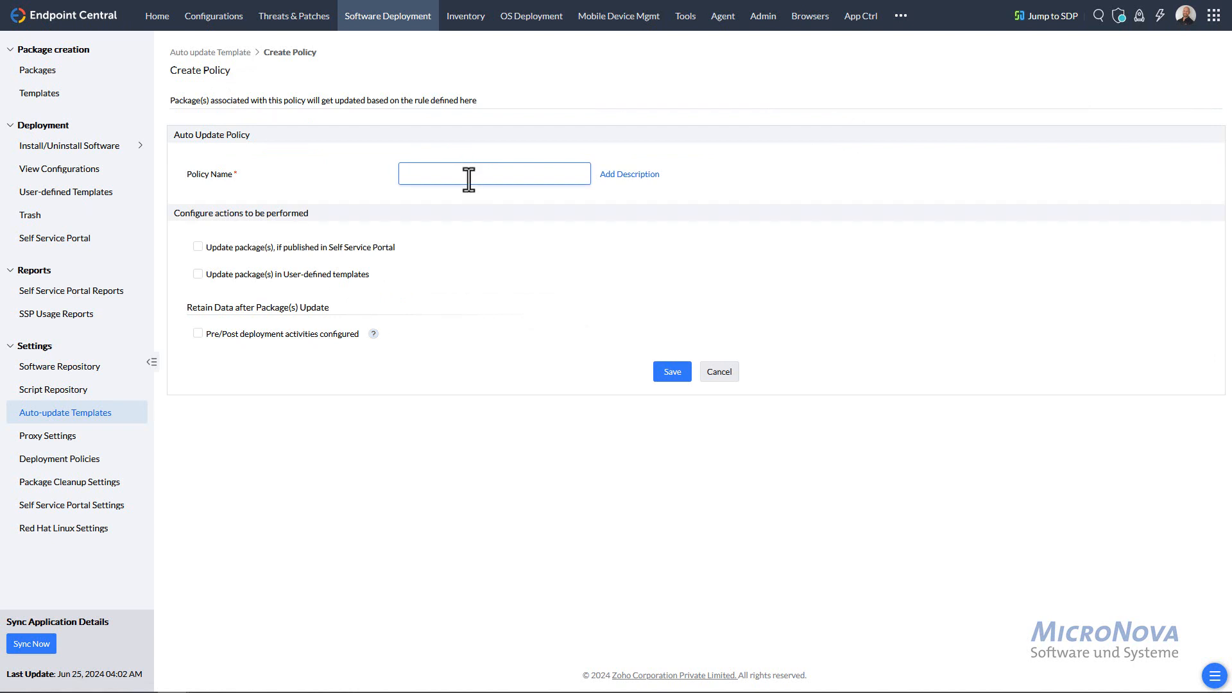
pyautogui.write('Update all')
pyautogui.click(201, 255)
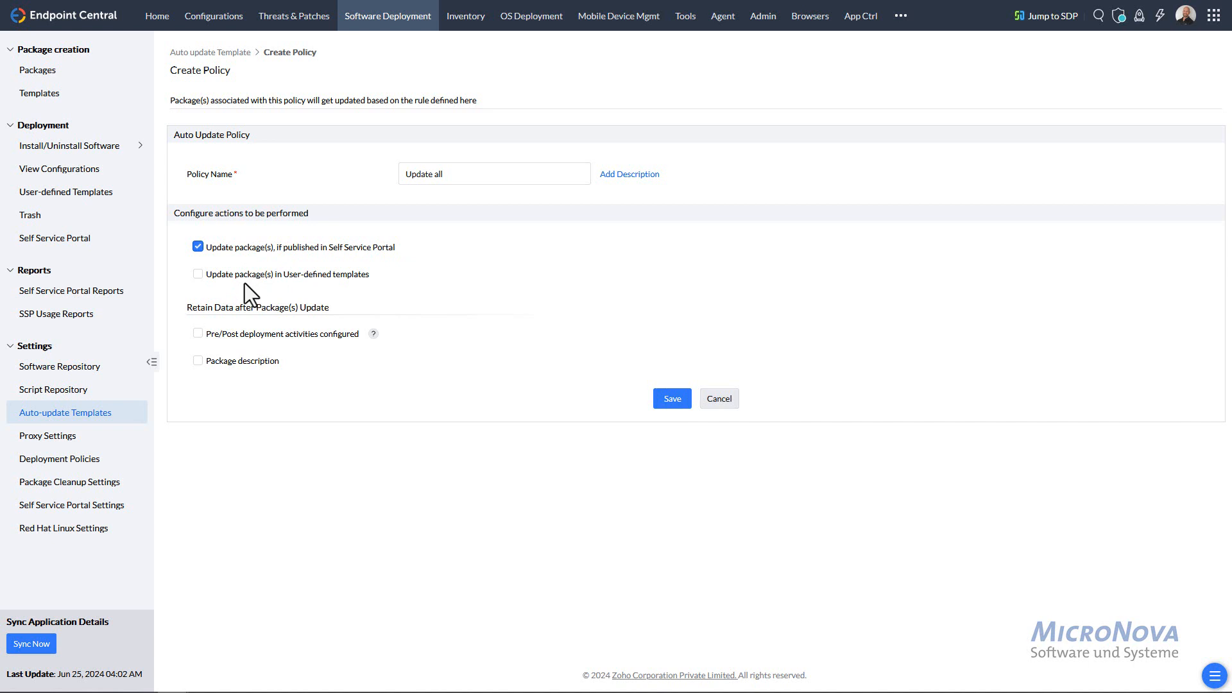
pyautogui.click(197, 276)
pyautogui.click(197, 334)
pyautogui.click(198, 361)
pyautogui.click(667, 399)
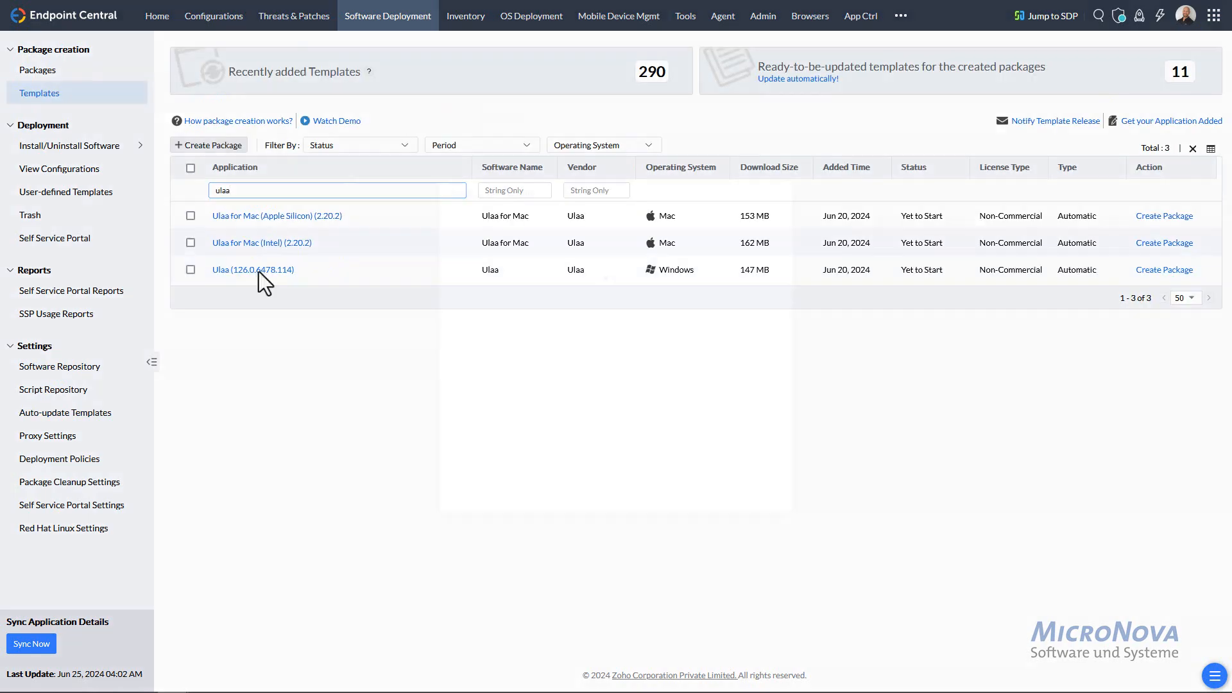
# - Create the Windows Ulaa (126.0.6478.114) package with auto-update enabled under the 'Update all' policy
pyautogui.click(259, 271)
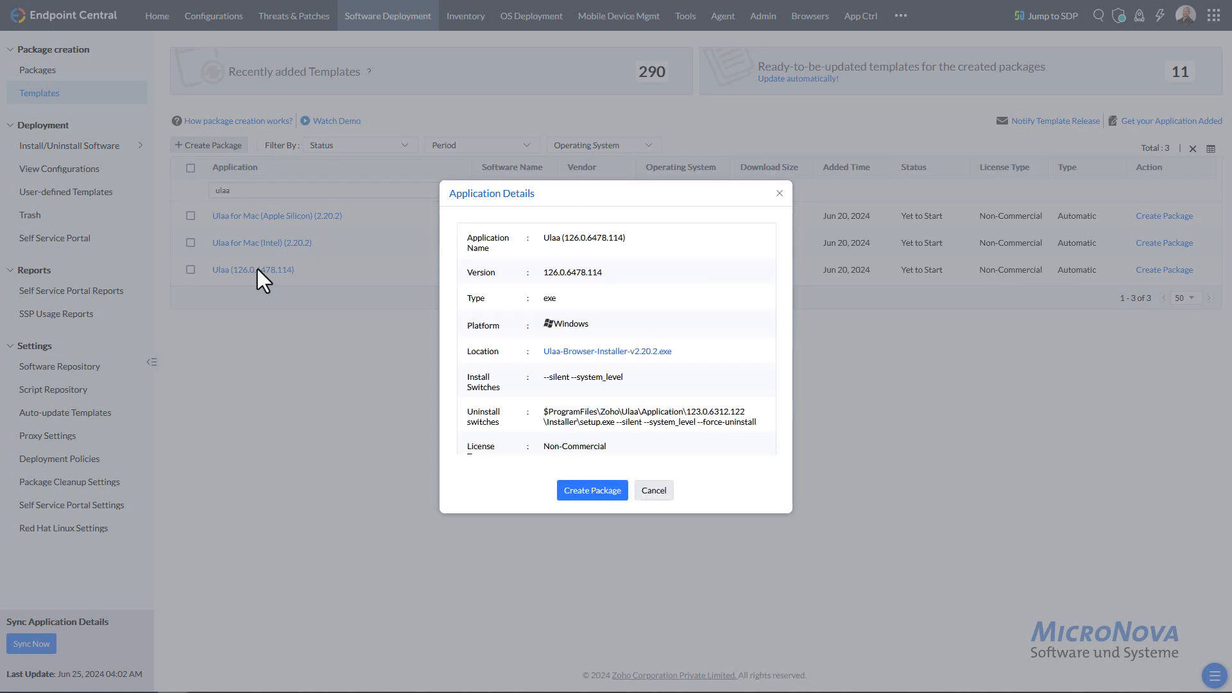
pyautogui.click(606, 483)
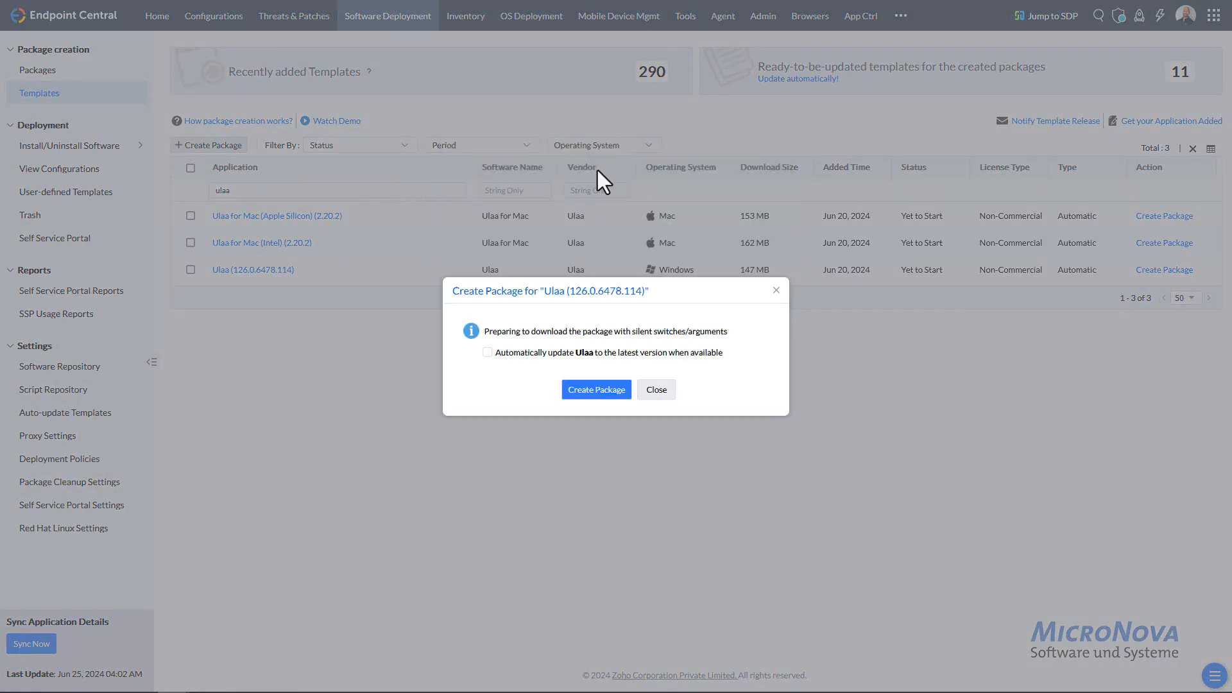
pyautogui.click(487, 353)
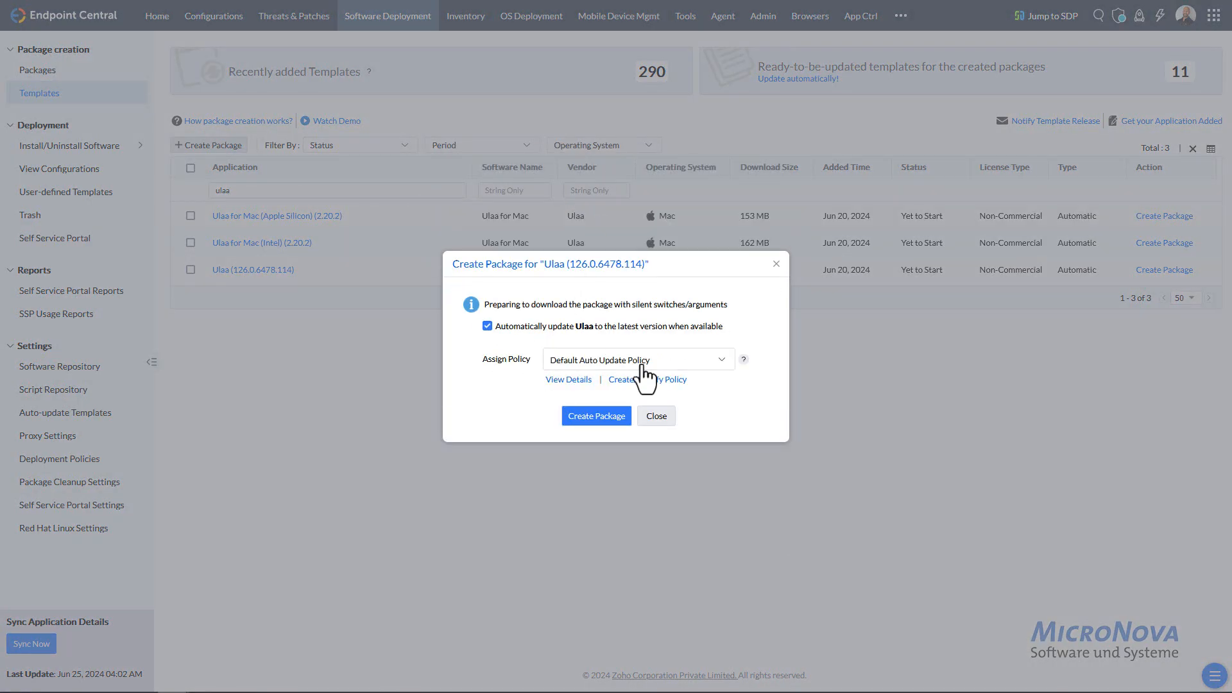
pyautogui.click(645, 360)
pyautogui.click(580, 405)
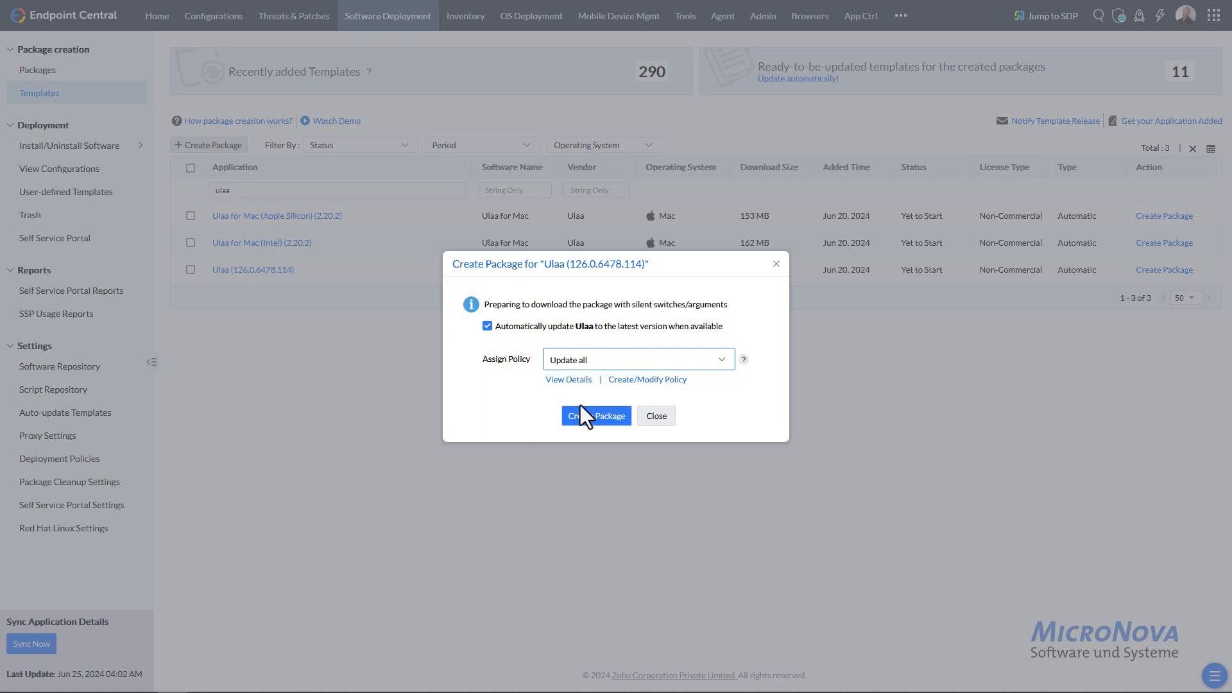
pyautogui.click(596, 416)
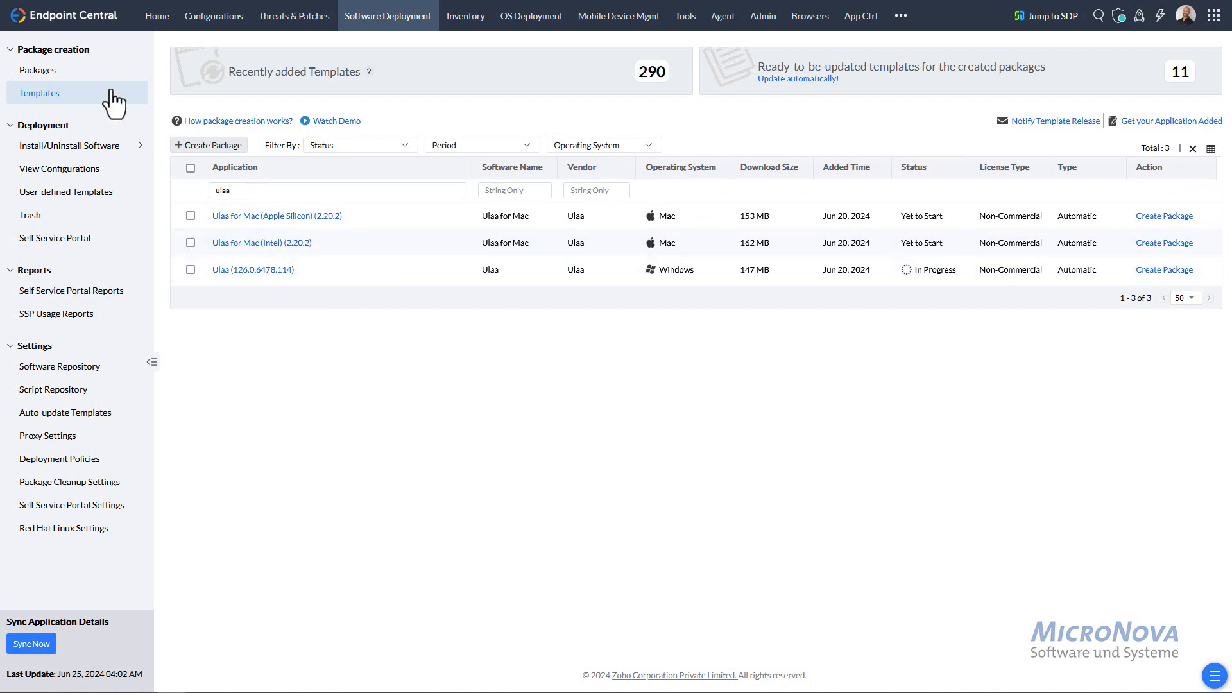
# - Find Ulaa (126.0.6478.114) in the Packages list and choose Install Software - Computer from its actions
pyautogui.click(55, 72)
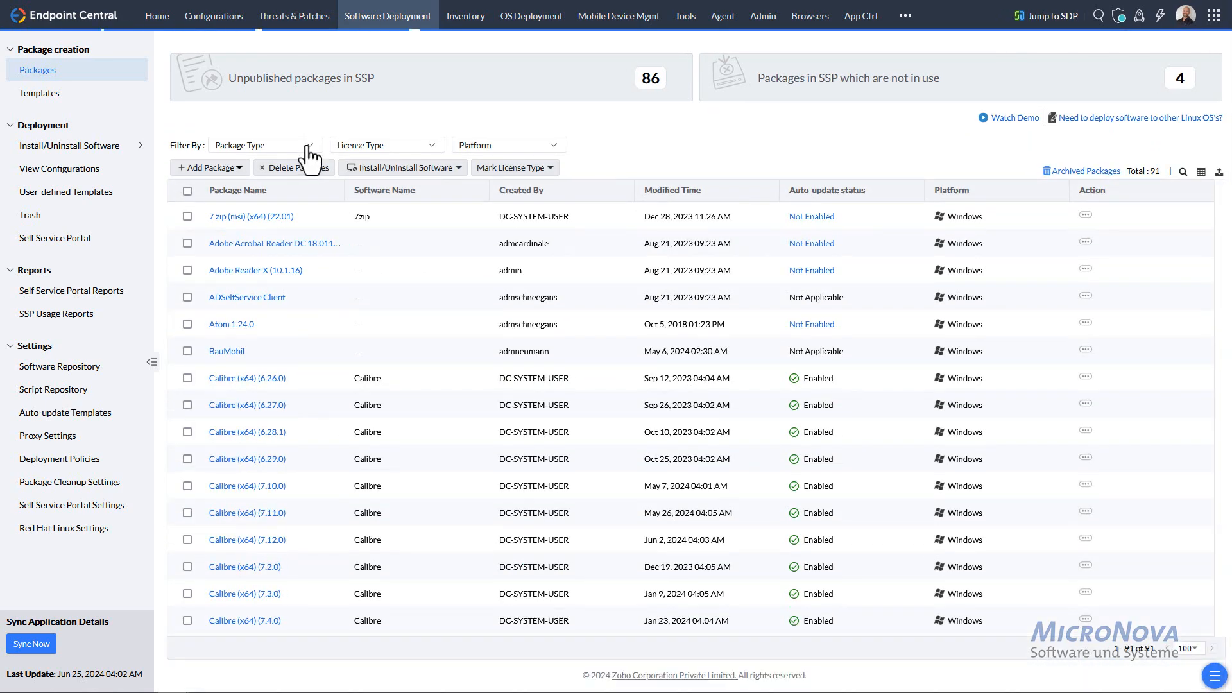
pyautogui.scroll(-20, 324, 267)
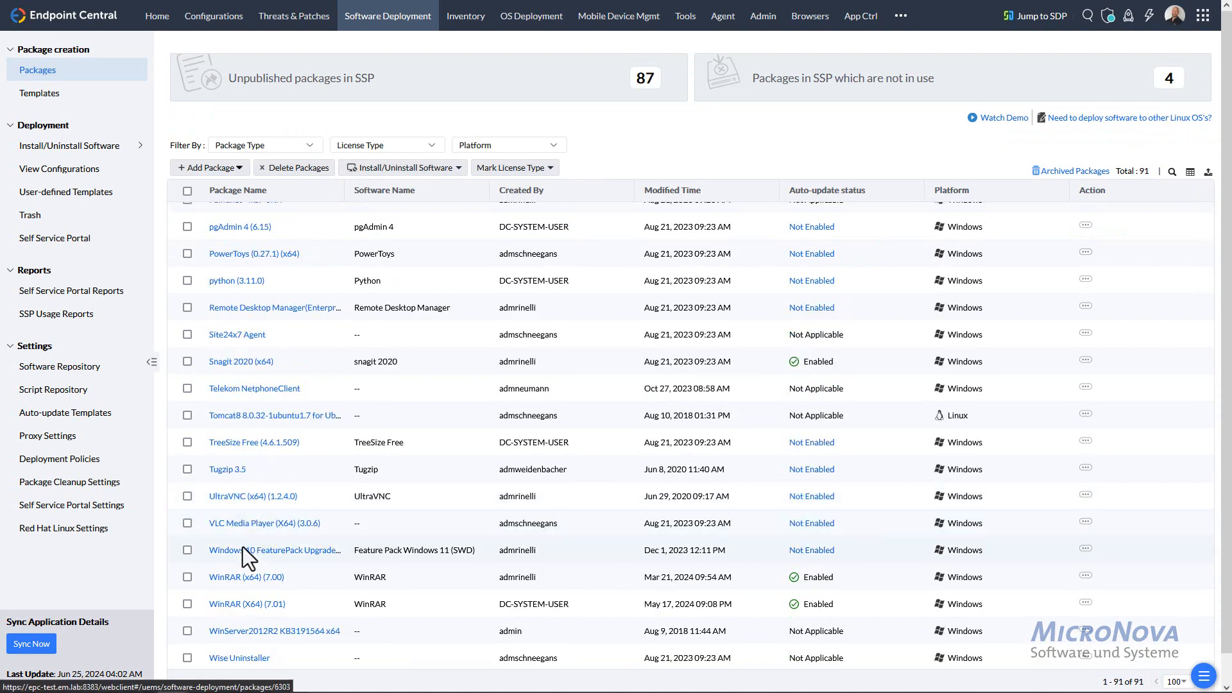
pyautogui.scroll(2, 272, 334)
pyautogui.scroll(-2, 295, 411)
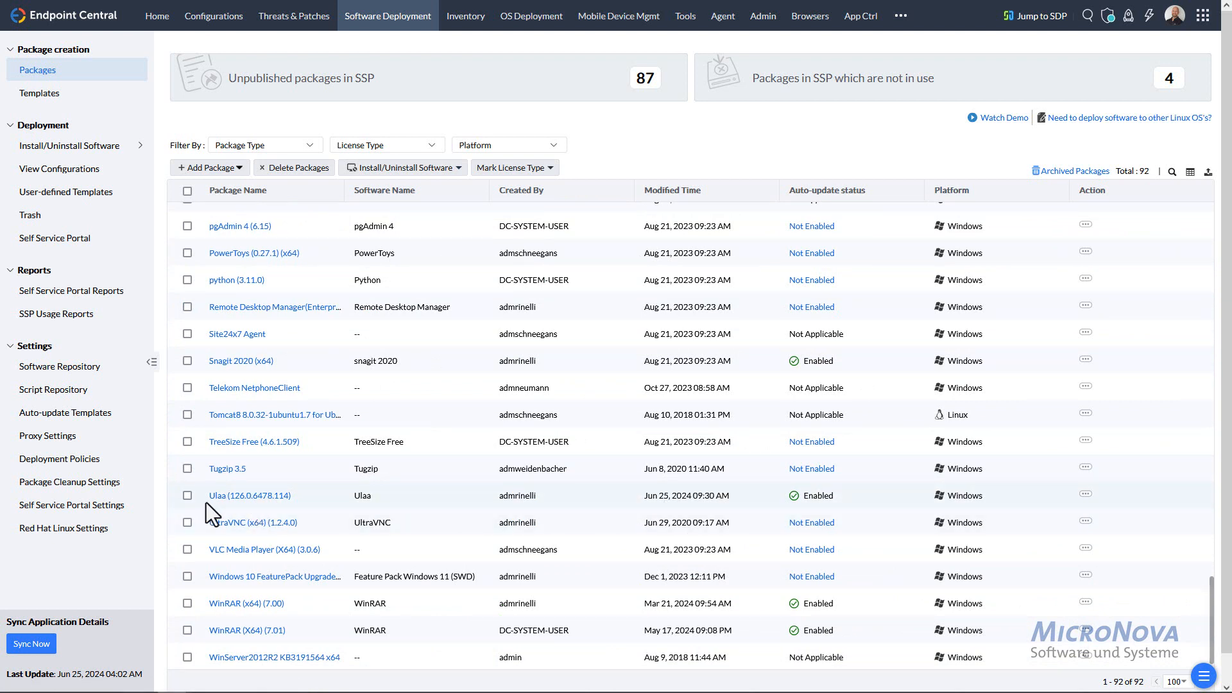
pyautogui.click(1085, 494)
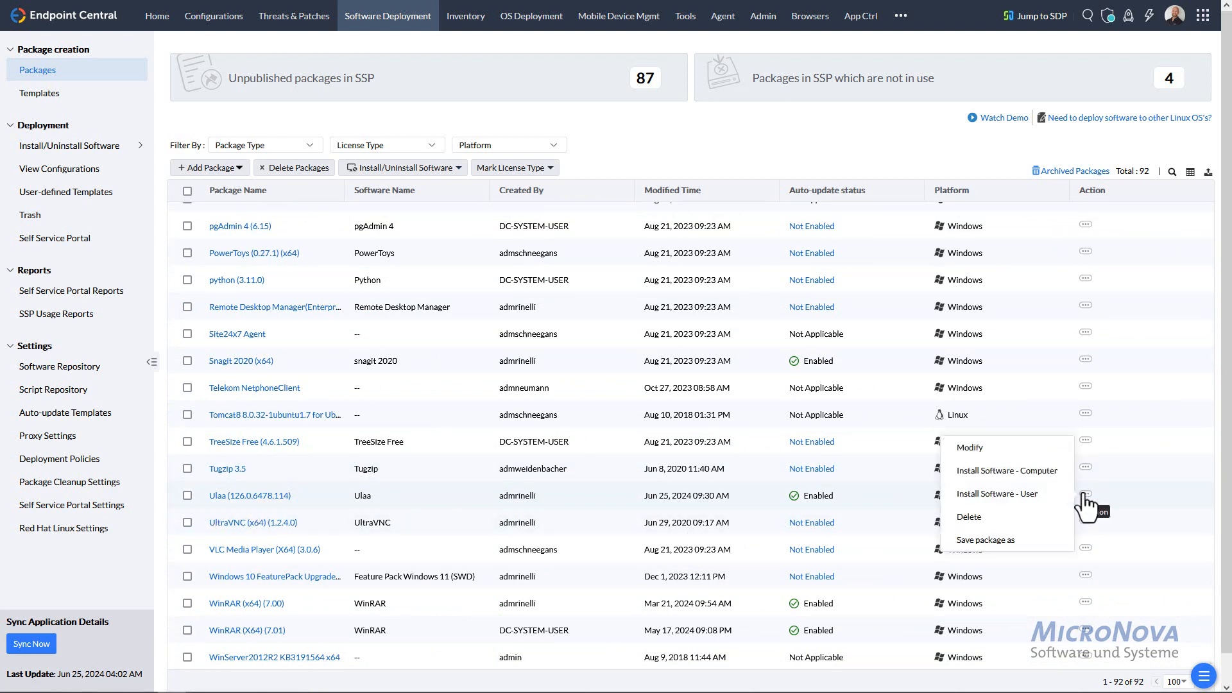
pyautogui.click(1033, 480)
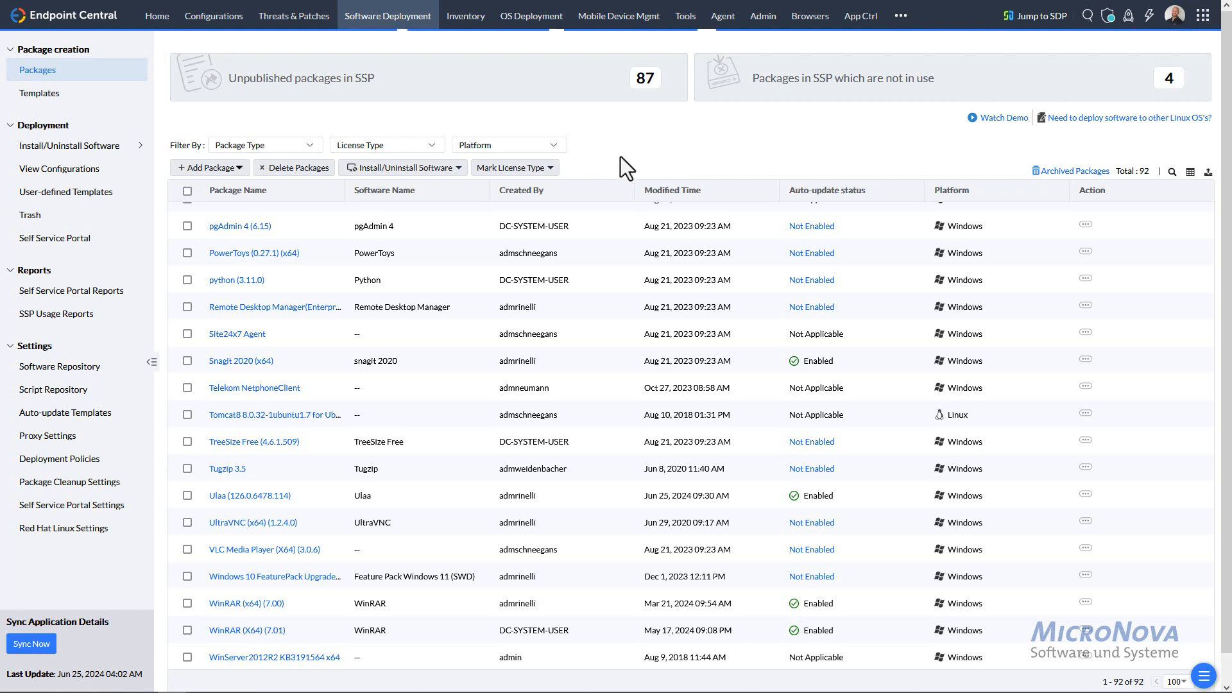
# - Rename the install configuration to 'Ulaa browser first install' and briefly check the install-as options
pyautogui.doubleClick(465, 132)
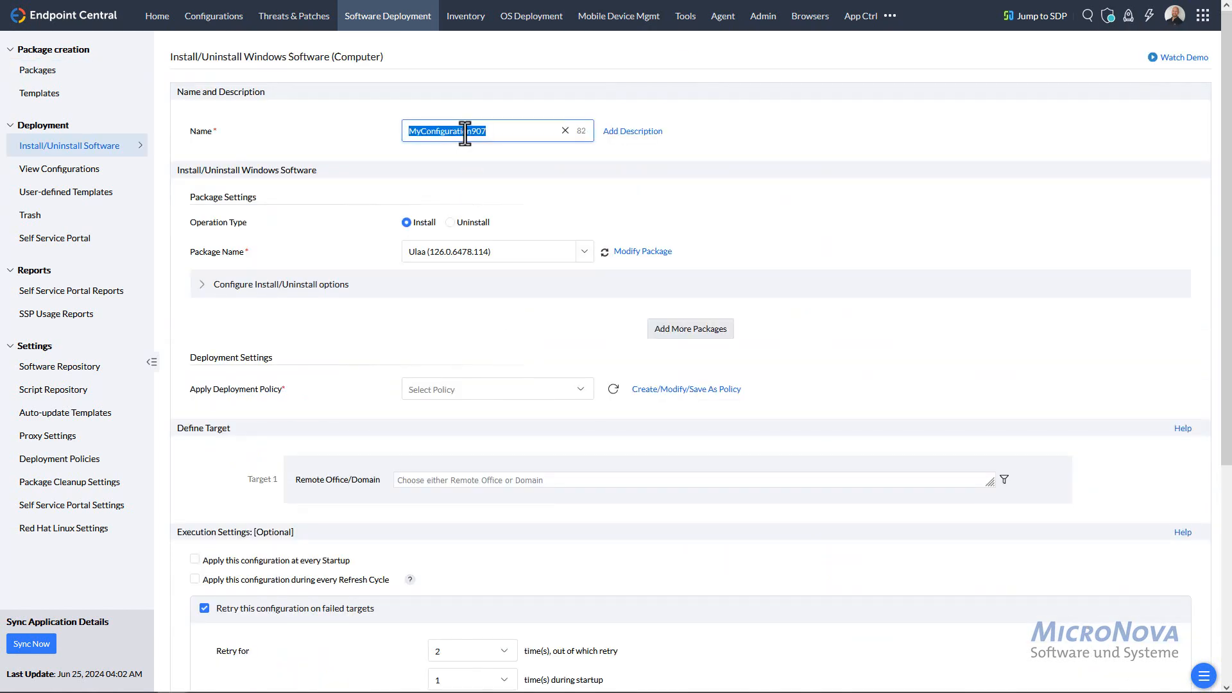
pyautogui.write('Ulaa browser first install')
pyautogui.click(204, 287)
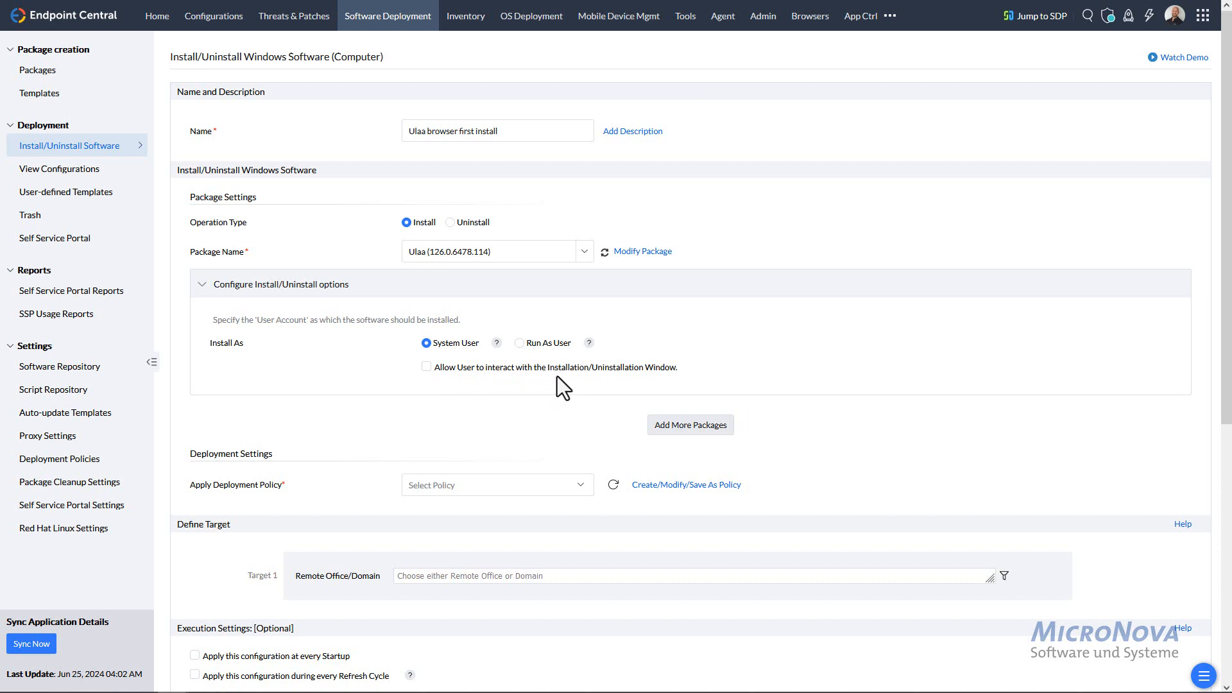
pyautogui.click(195, 290)
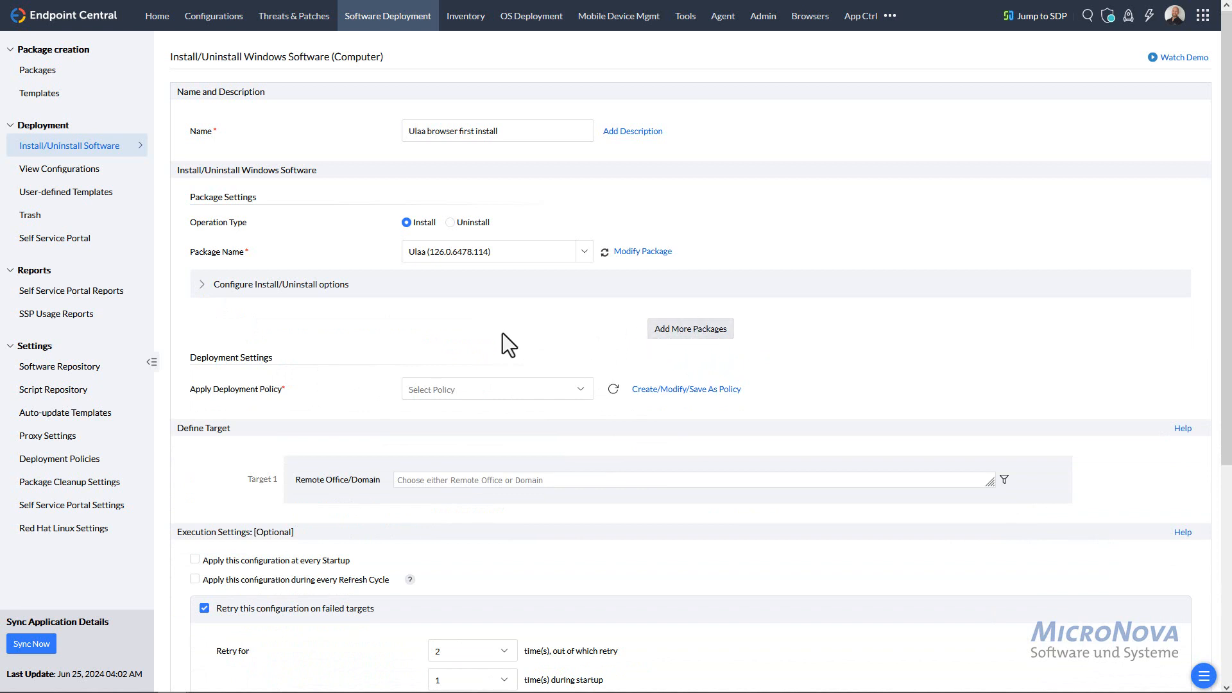
pyautogui.scroll(-1, 515, 337)
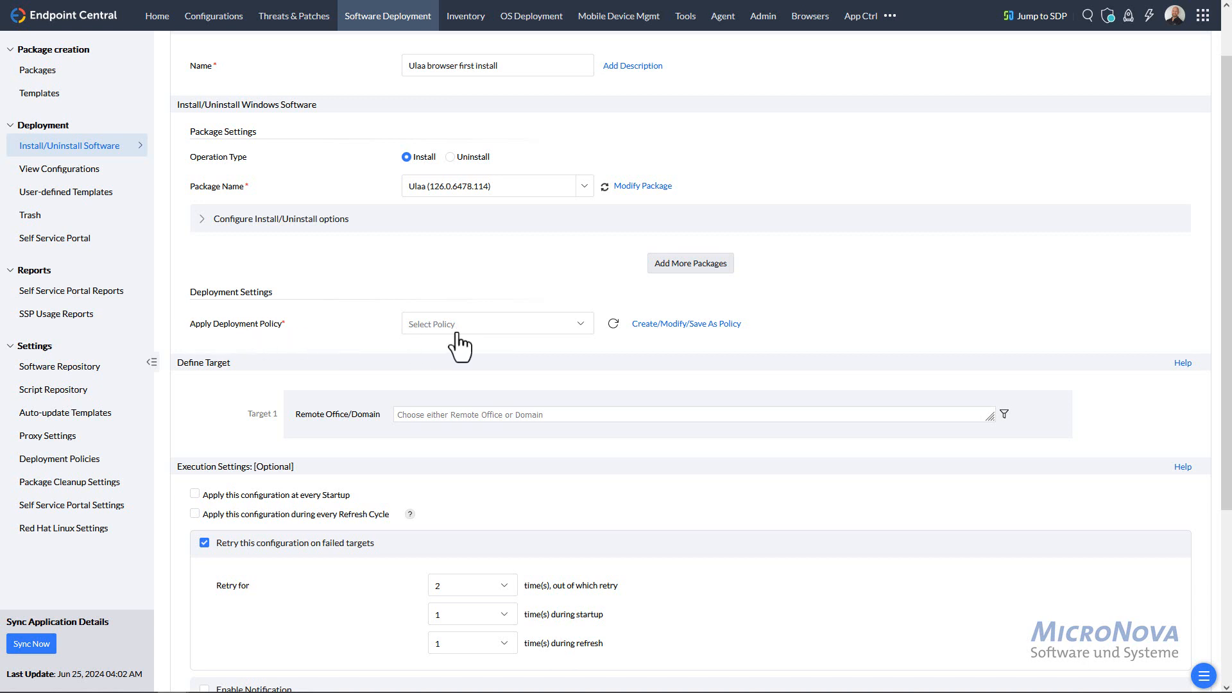
# - Apply the 'All Time no reboot' deployment policy and review its summary (any day 00:00–23:59)
pyautogui.click(475, 328)
pyautogui.scroll(-5, 502, 403)
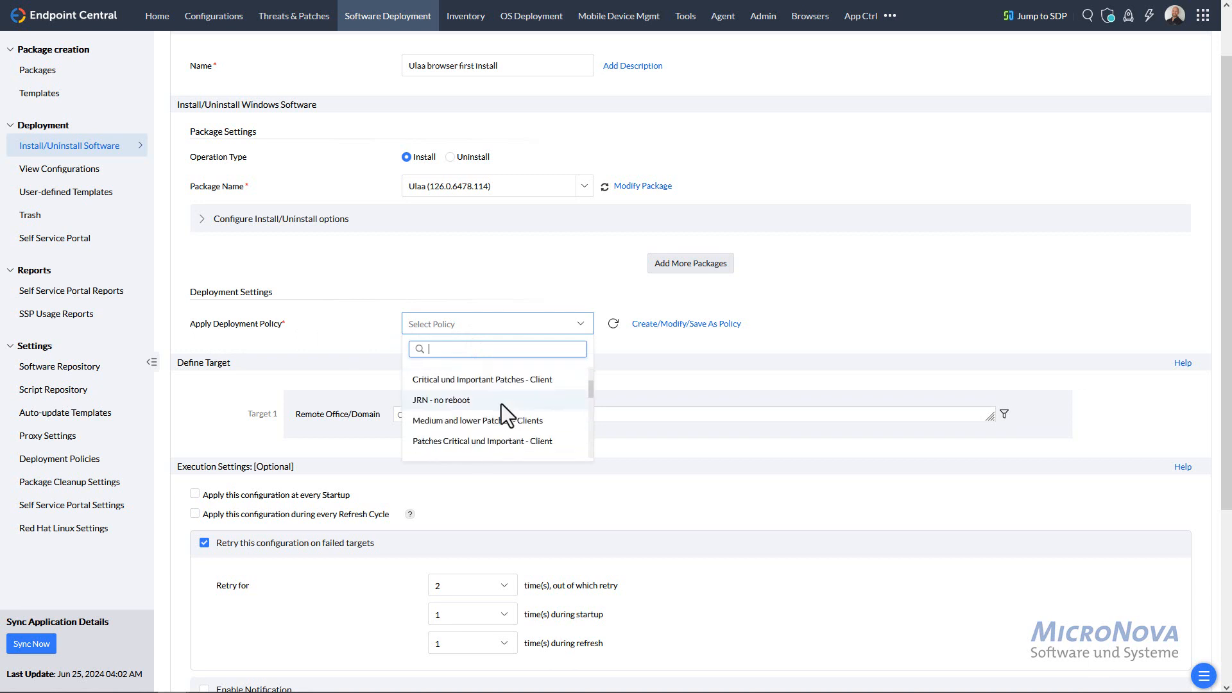
pyautogui.scroll(-1, 499, 418)
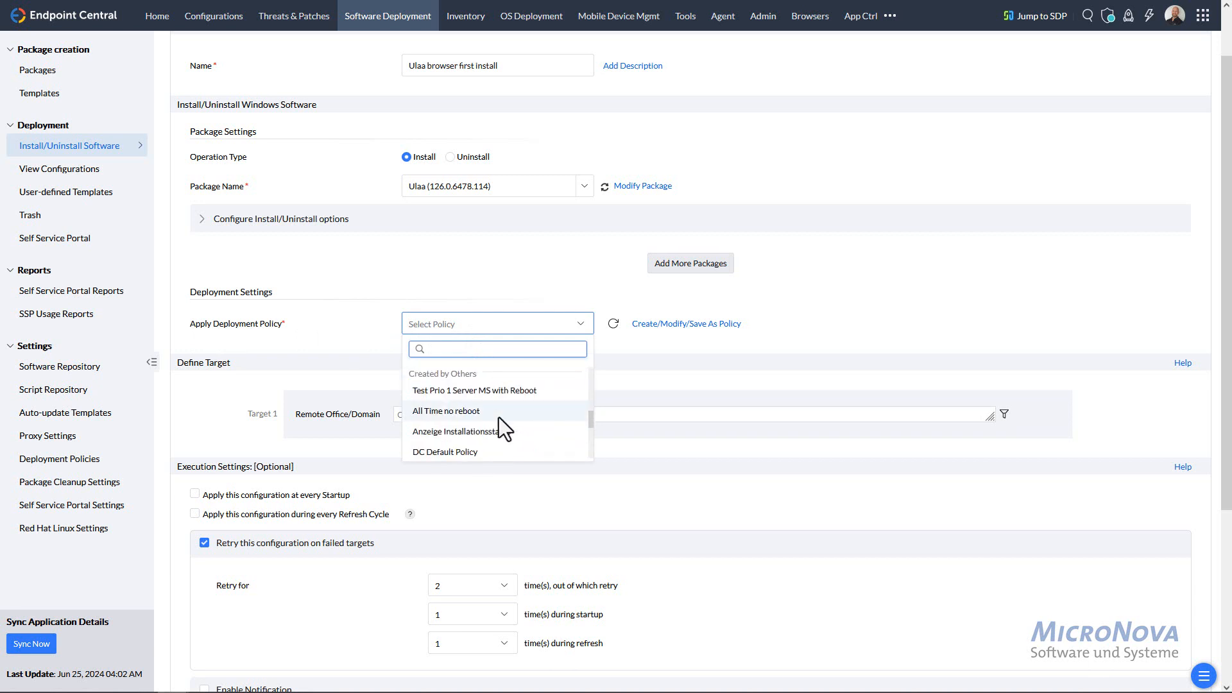
pyautogui.scroll(3, 504, 411)
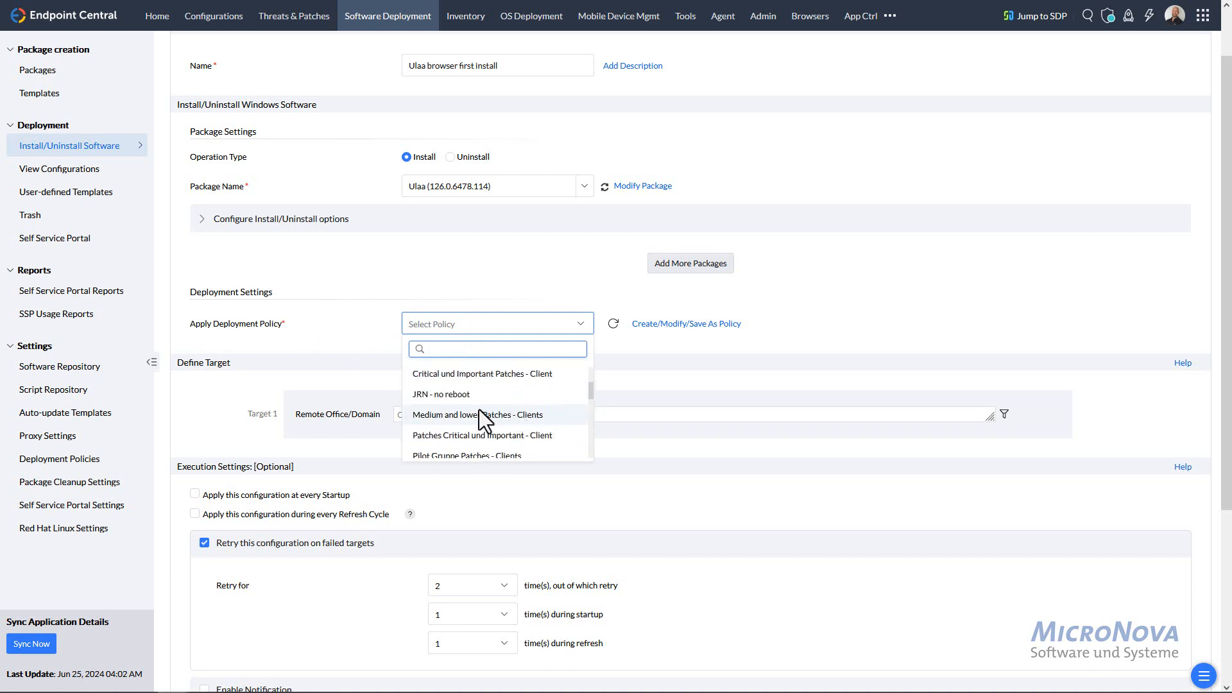
pyautogui.scroll(-3, 479, 410)
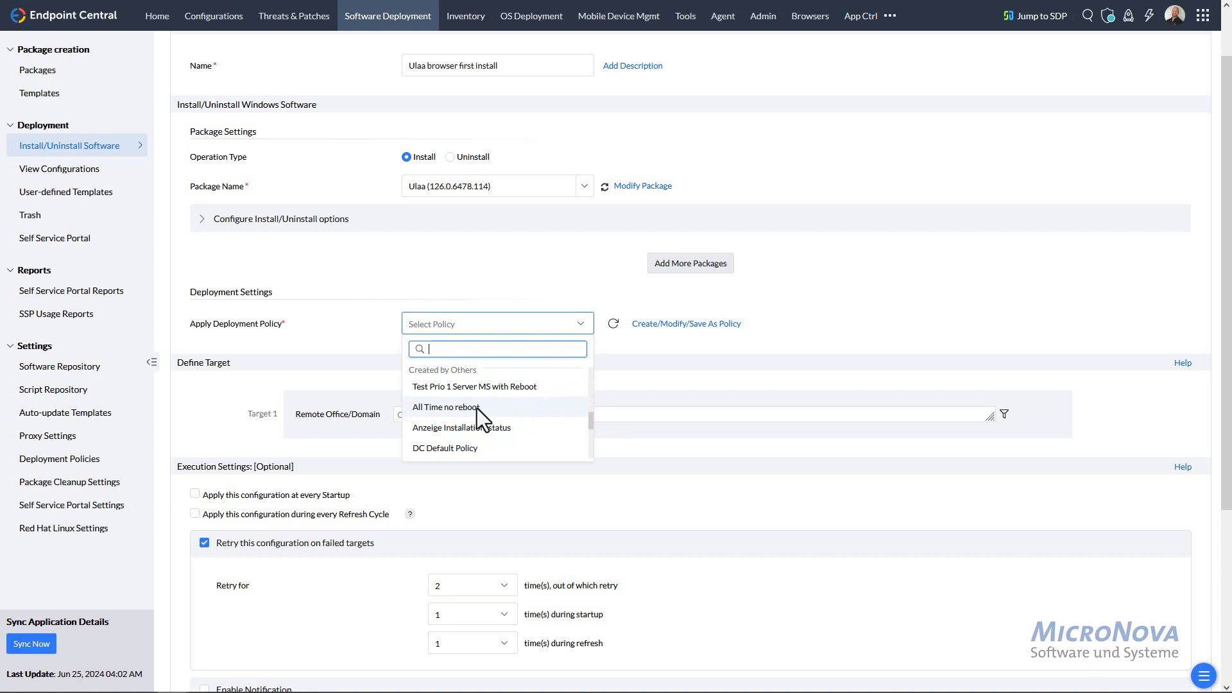
pyautogui.click(476, 408)
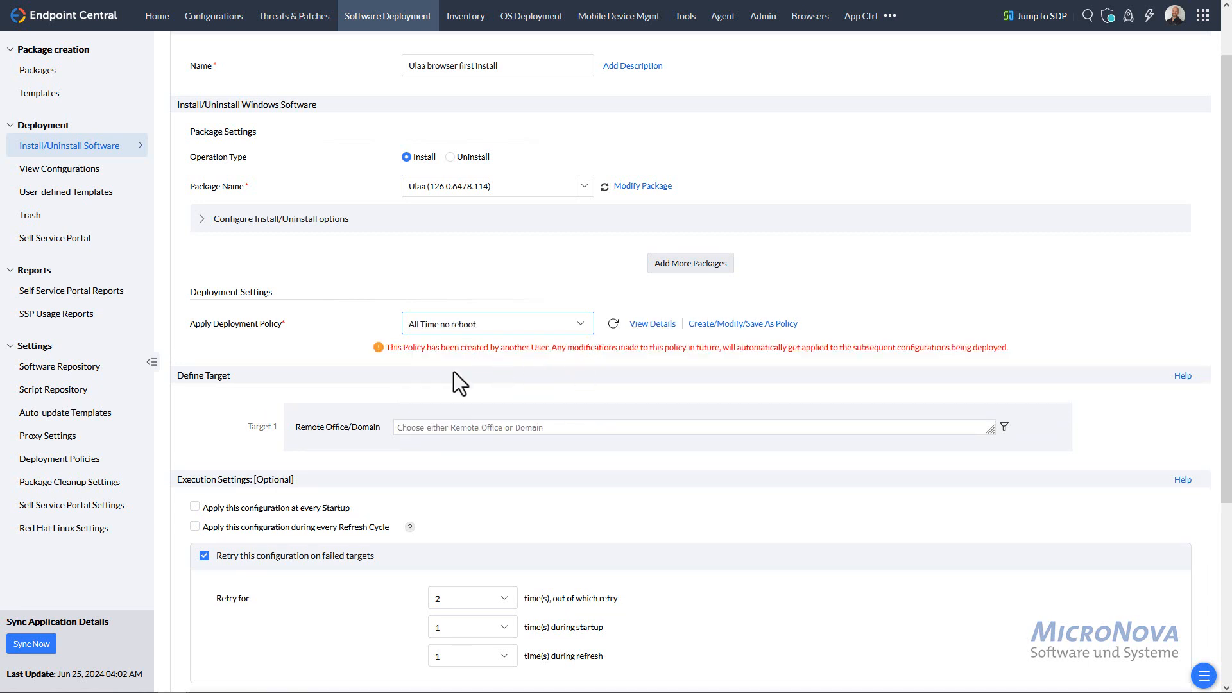
pyautogui.click(642, 325)
pyautogui.click(647, 324)
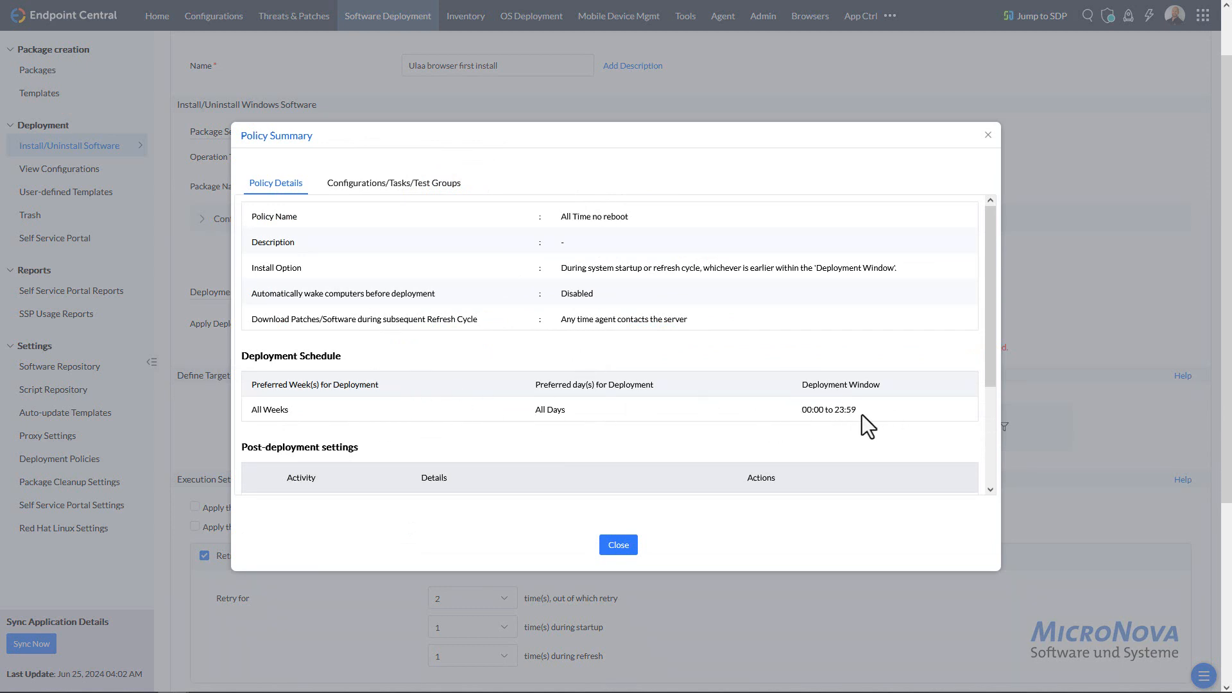
pyautogui.click(620, 551)
# - Select the em domain as the configuration's Remote Office/Domain target
pyautogui.scroll(-3, 623, 404)
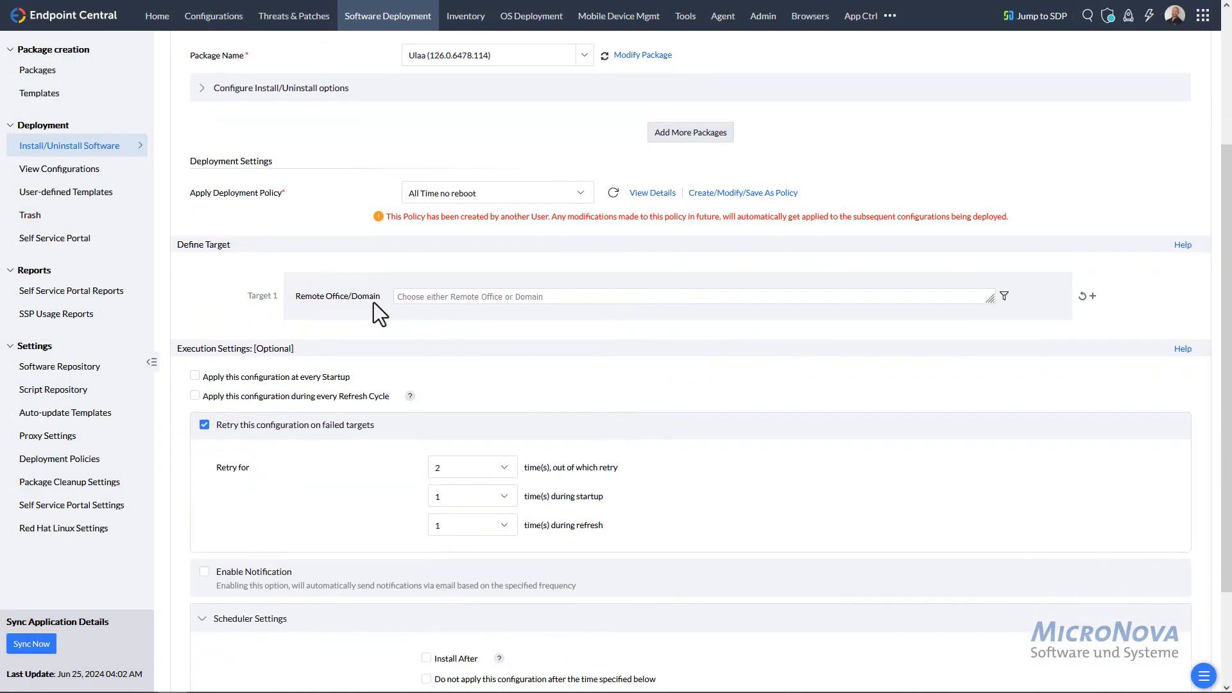
pyautogui.click(447, 295)
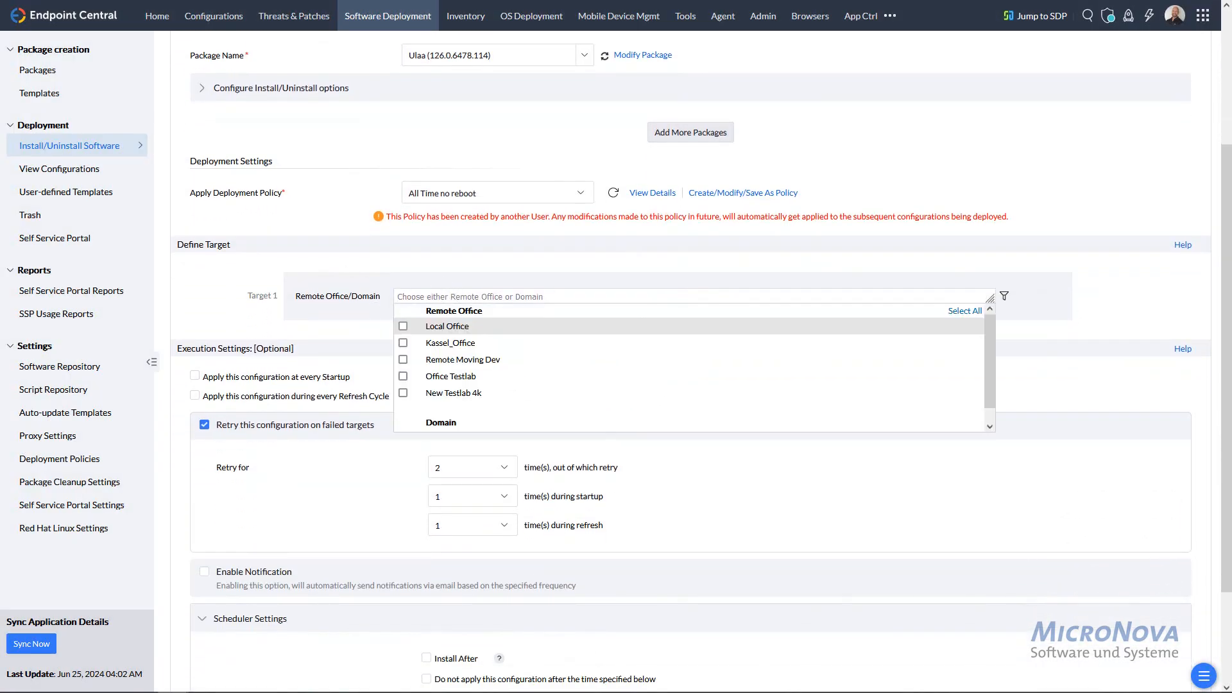
pyautogui.press('Escape')
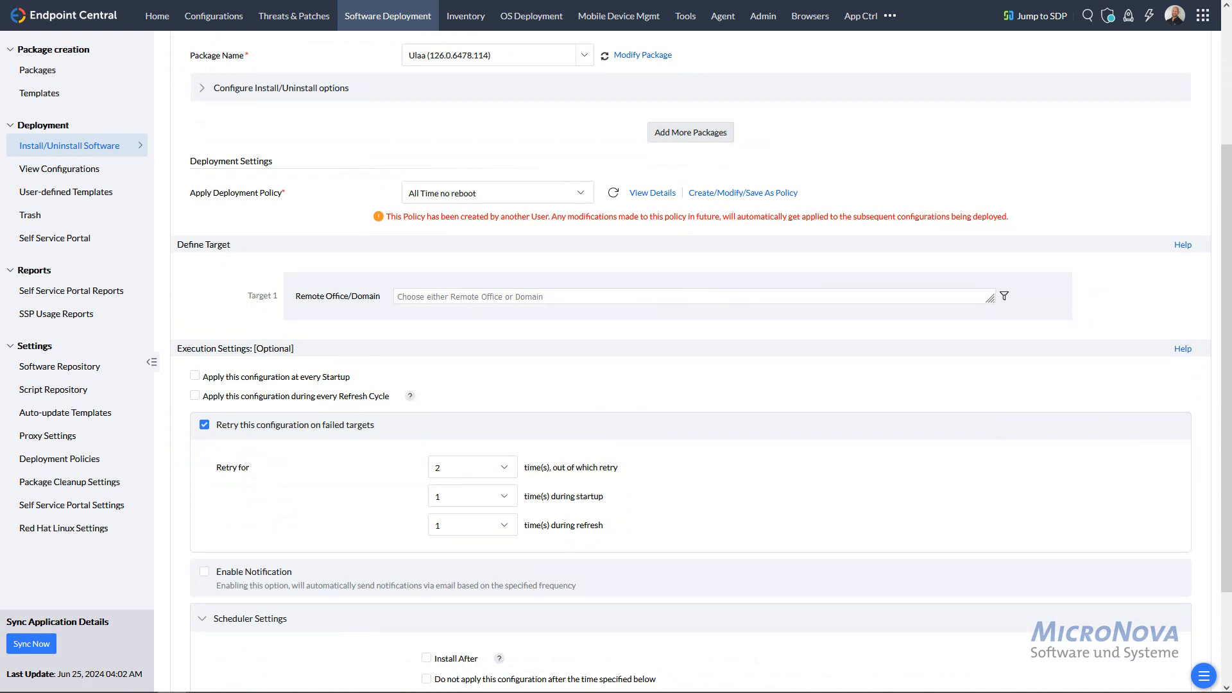
pyautogui.click(421, 296)
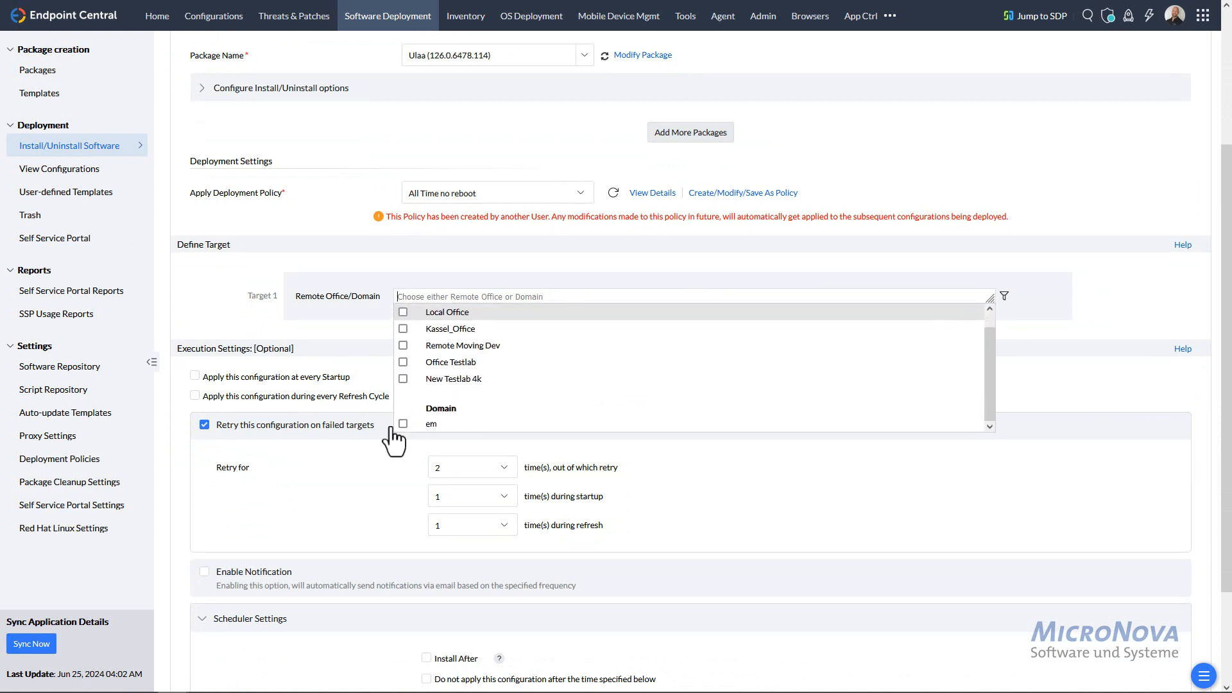
pyautogui.click(403, 423)
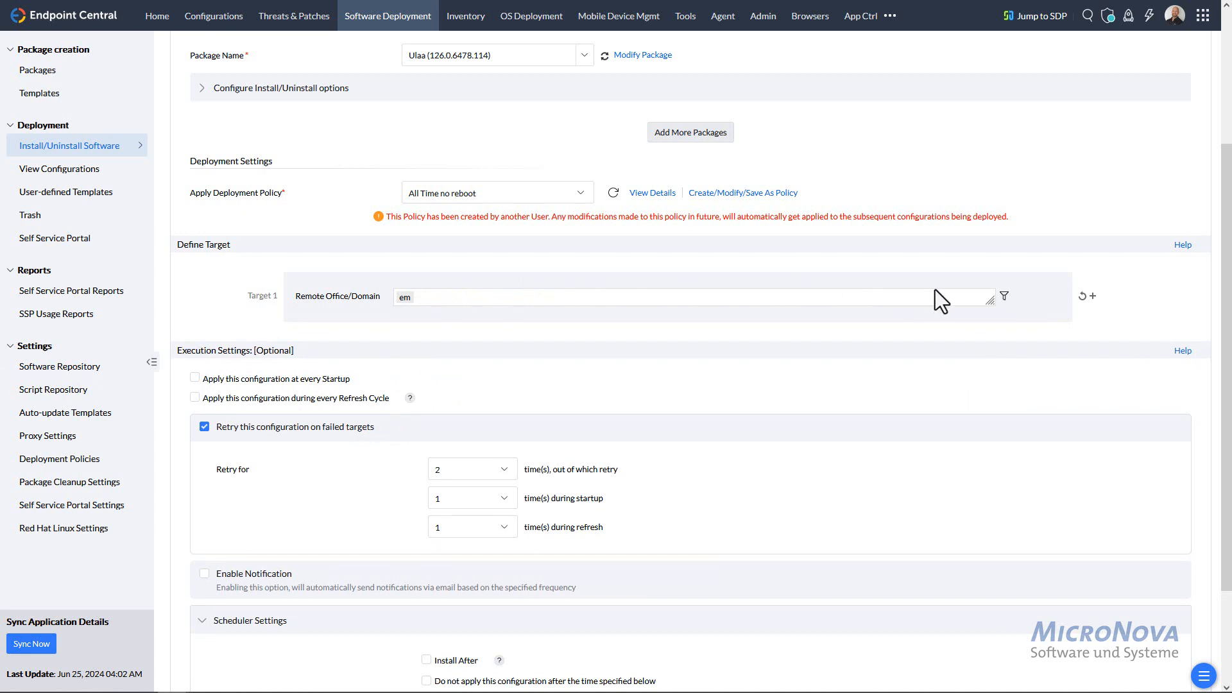
# - Filter the target computers by Computer name 'test' to include only TEST-MGMT-T
pyautogui.click(1005, 296)
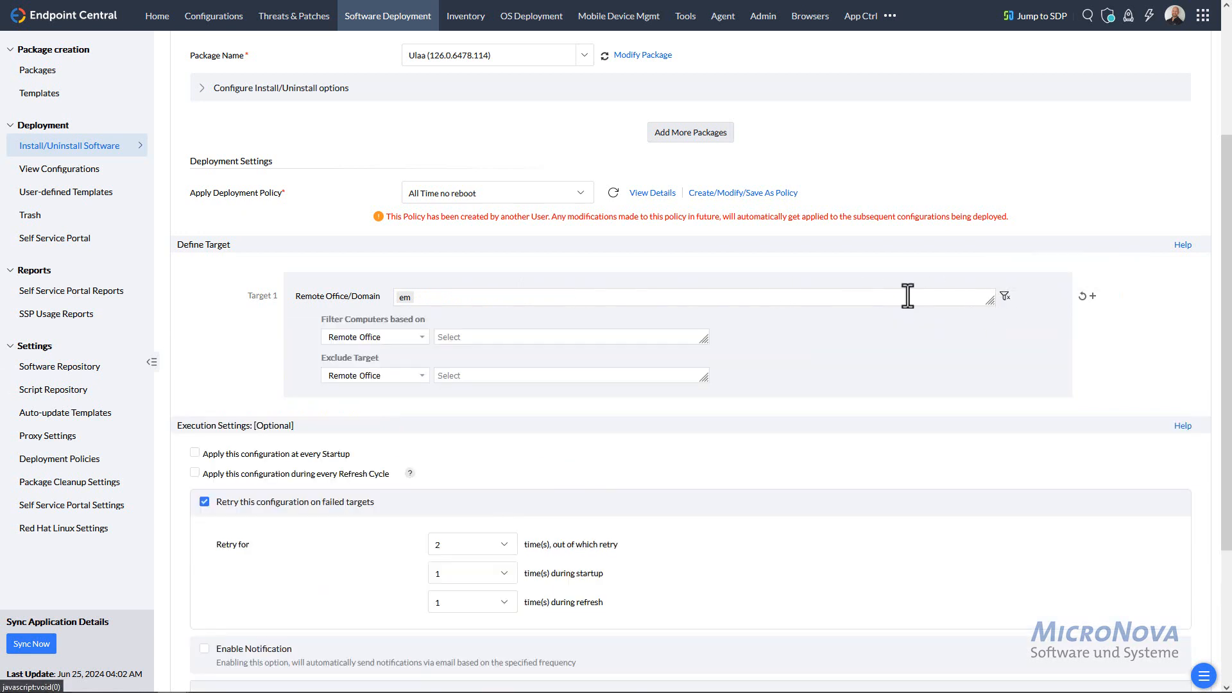
pyautogui.click(347, 337)
pyautogui.click(409, 417)
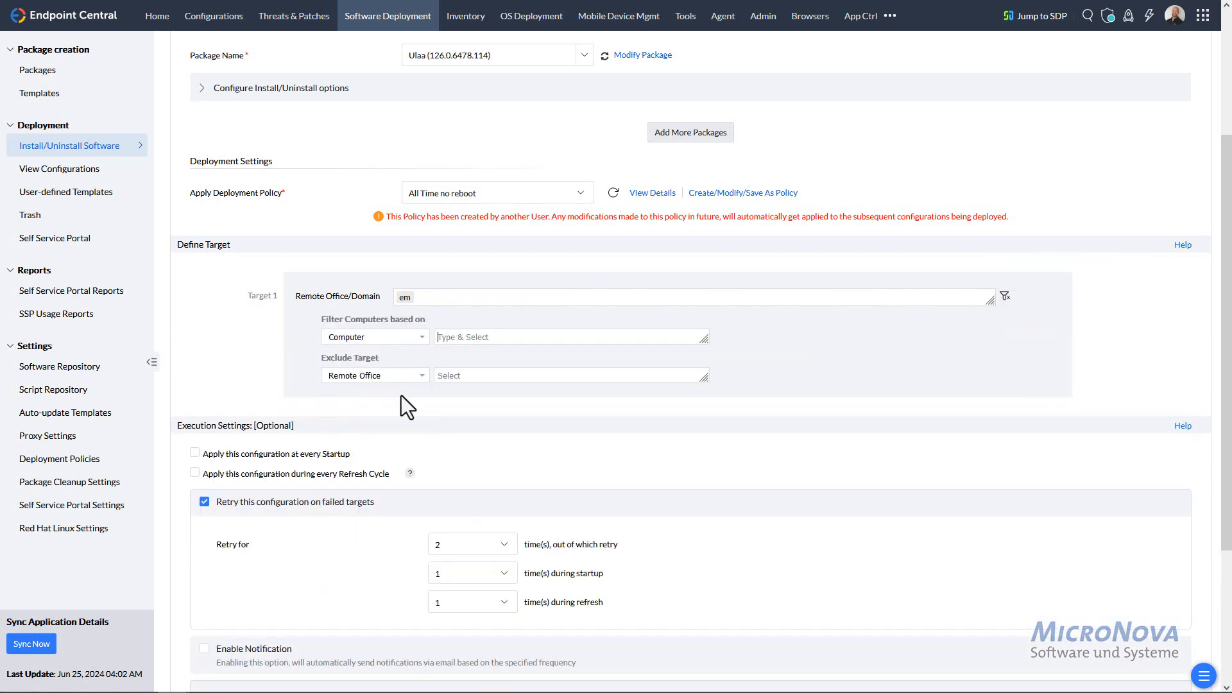
pyautogui.write('test')
pyautogui.scroll(-2, 557, 414)
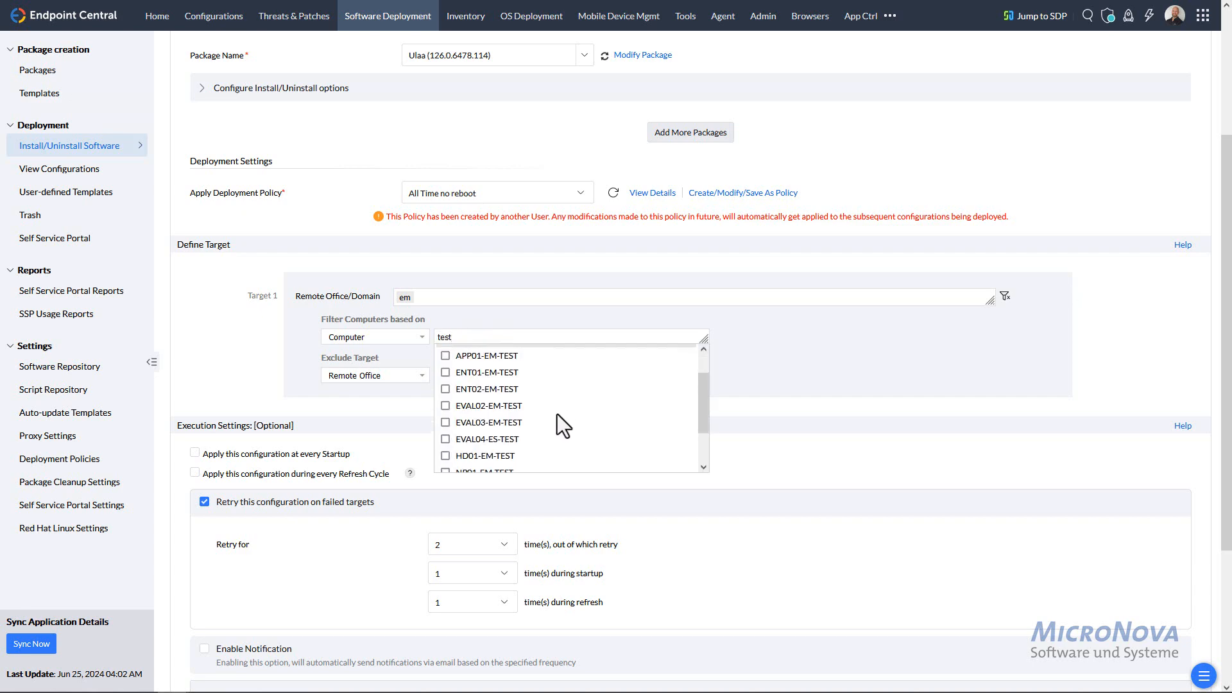
pyautogui.click(460, 458)
pyautogui.scroll(-3, 330, 295)
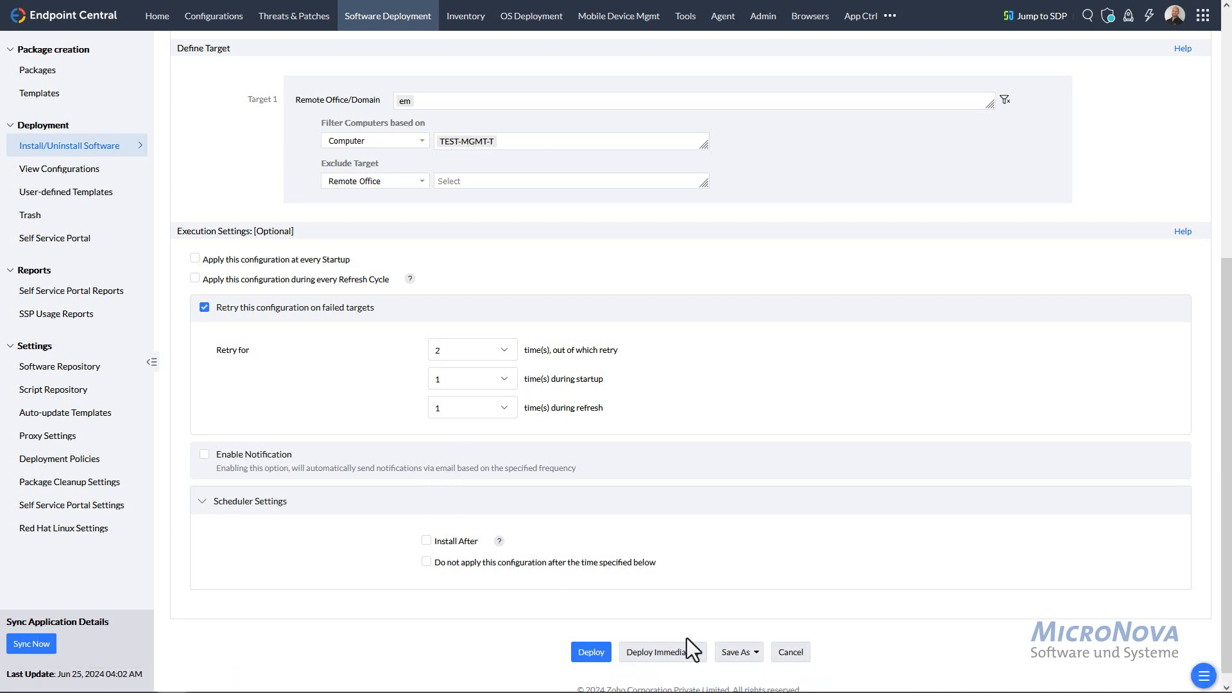
# - Force-deploy the Ulaa configuration immediately, refresh to confirm 1 success, and view TEST-MGMT-T's remote session
pyautogui.click(650, 653)
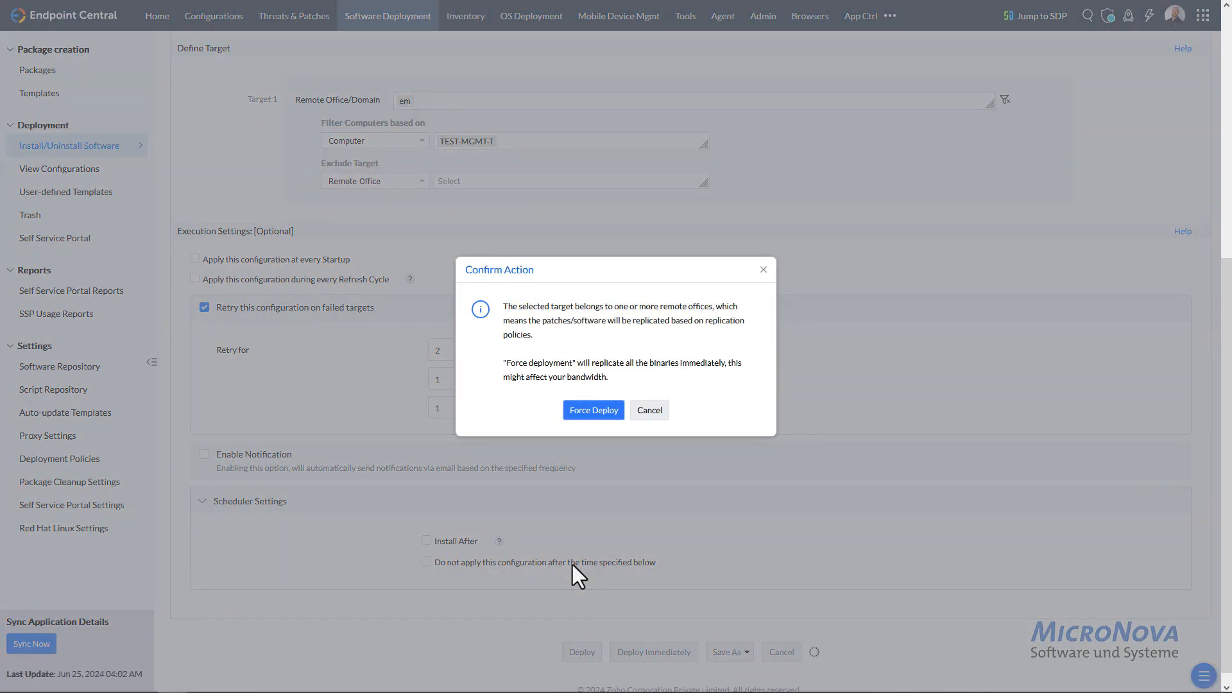
pyautogui.click(595, 411)
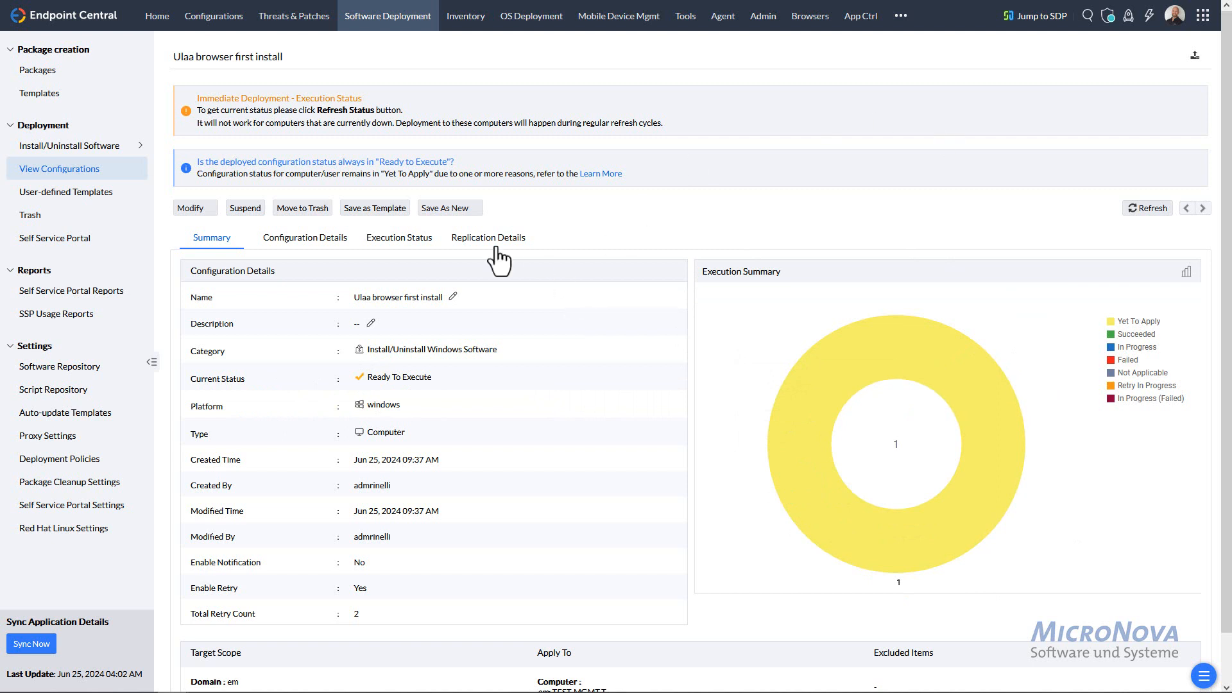
pyautogui.click(1144, 217)
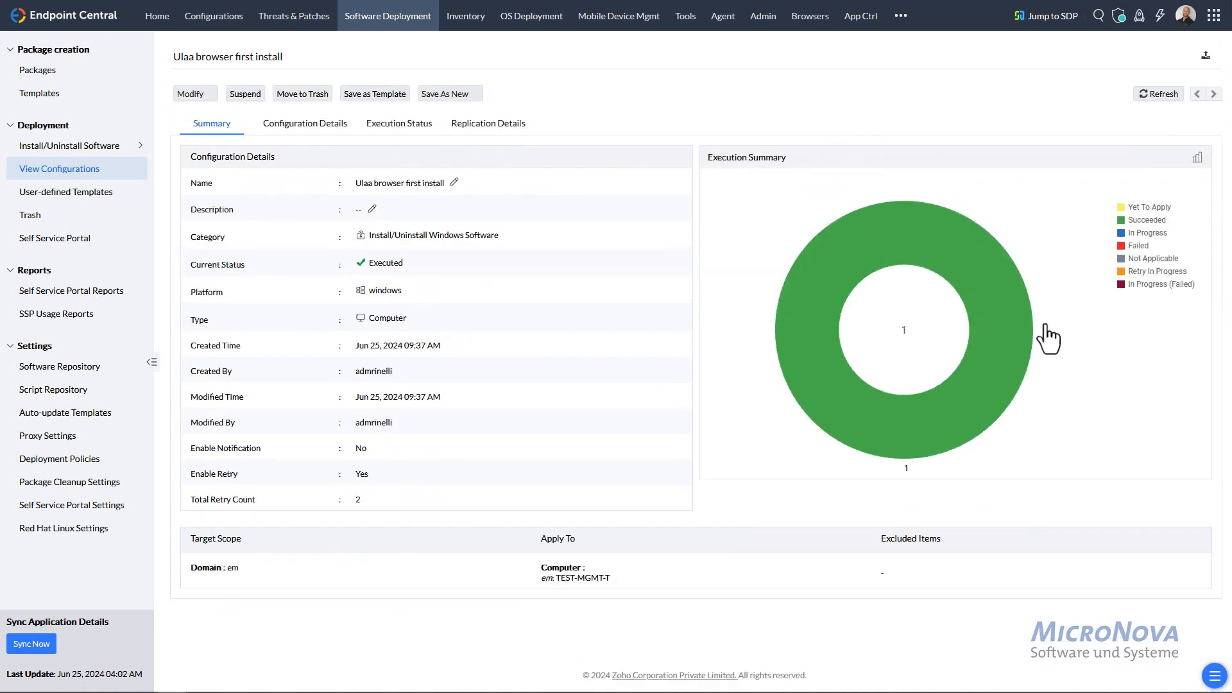
pyautogui.moveTo(805, 351)
pyautogui.moveTo(0, 37); pyautogui.dragTo(994, 43)
# - Launch Ulaa on TEST-MGMT-T, close it, and move the remote viewer off screen
pyautogui.click(61, 472)
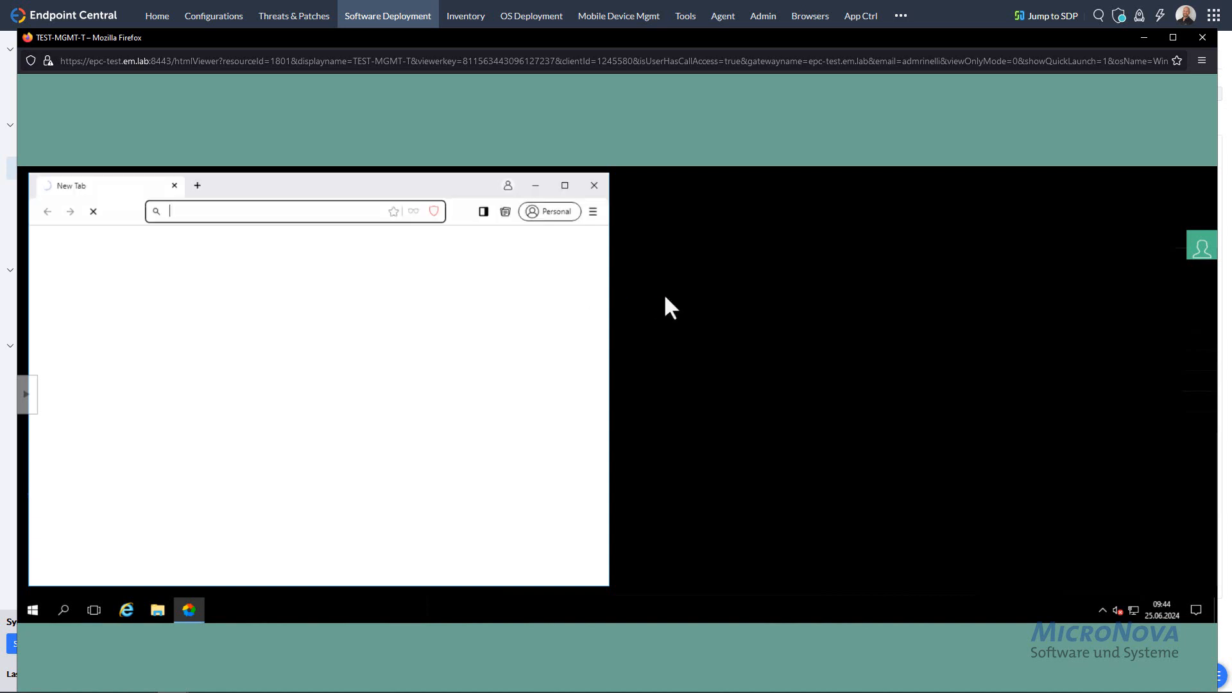
pyautogui.click(594, 186)
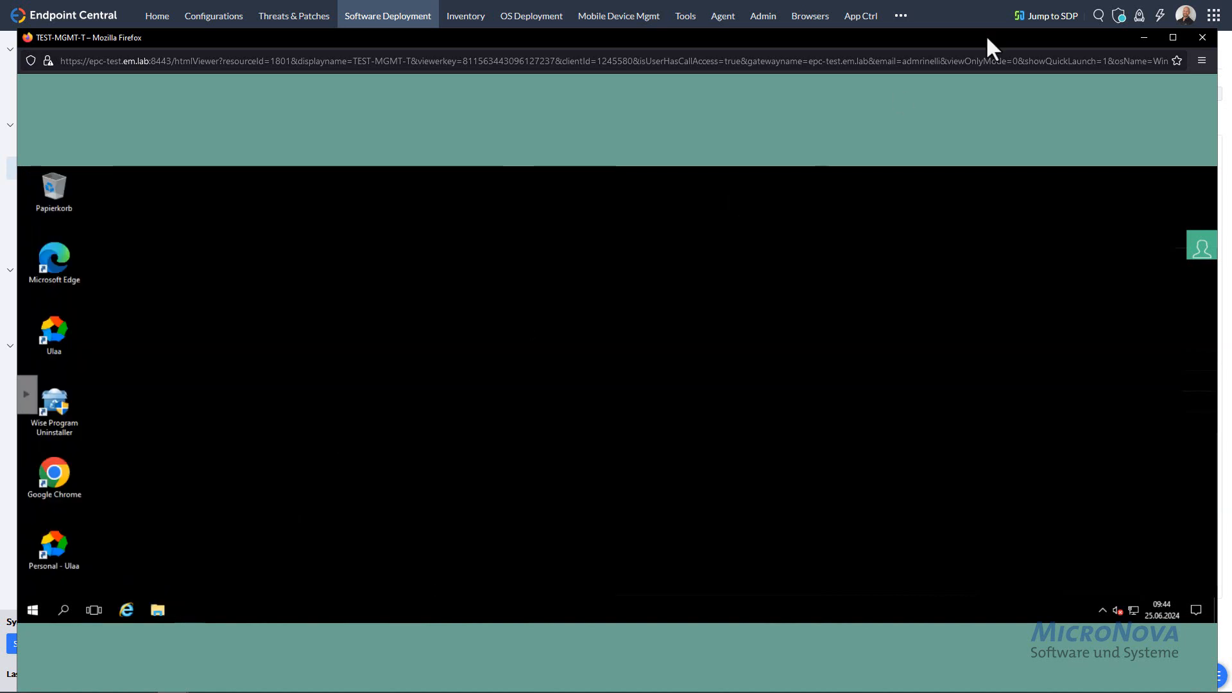
pyautogui.moveTo(986, 35); pyautogui.dragTo(0, 26)
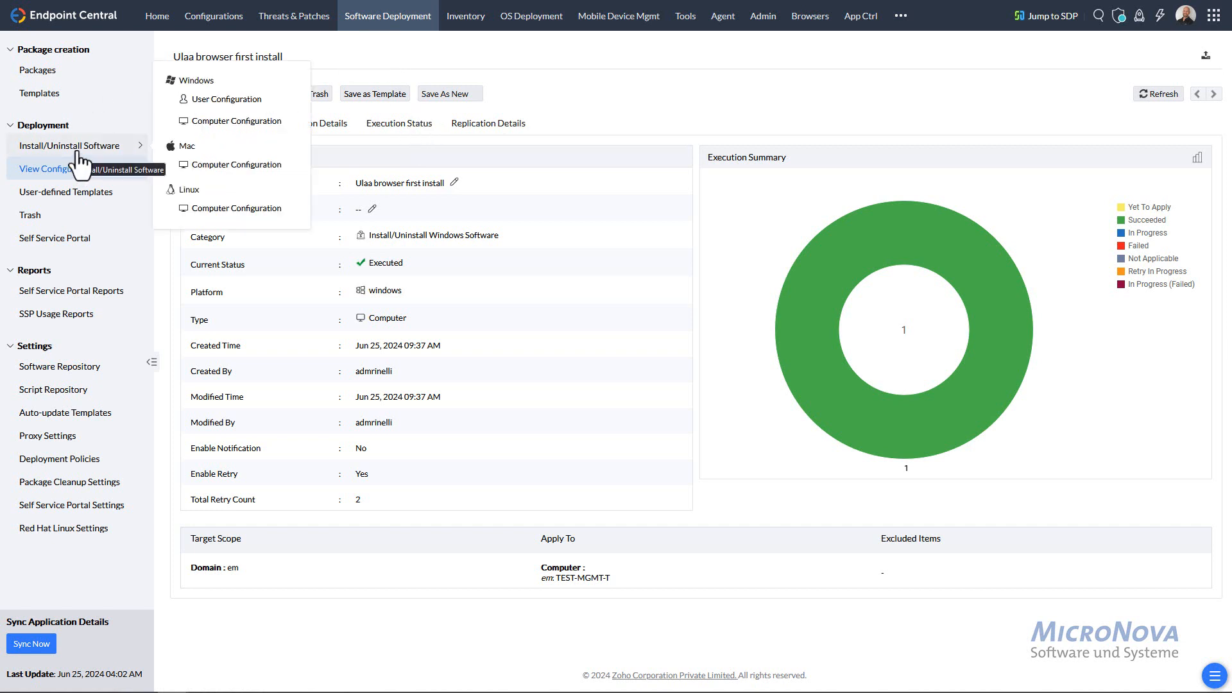
# - Return to the package list and start creating a new Windows package
pyautogui.click(51, 72)
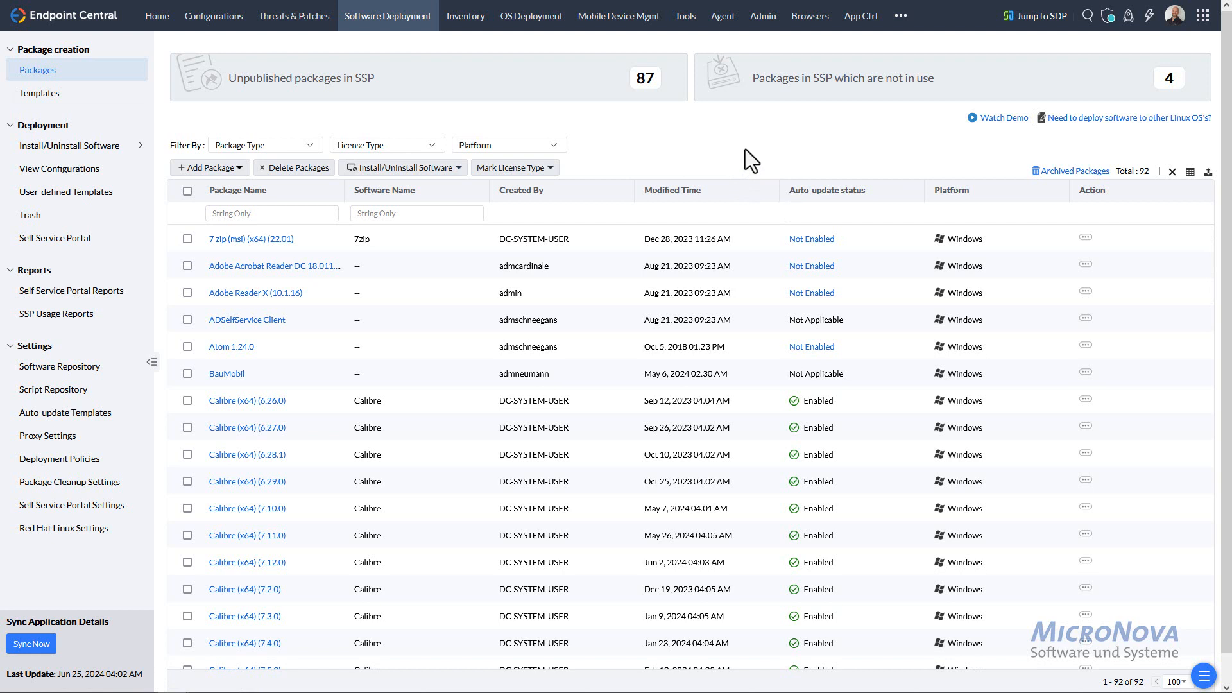
pyautogui.click(236, 170)
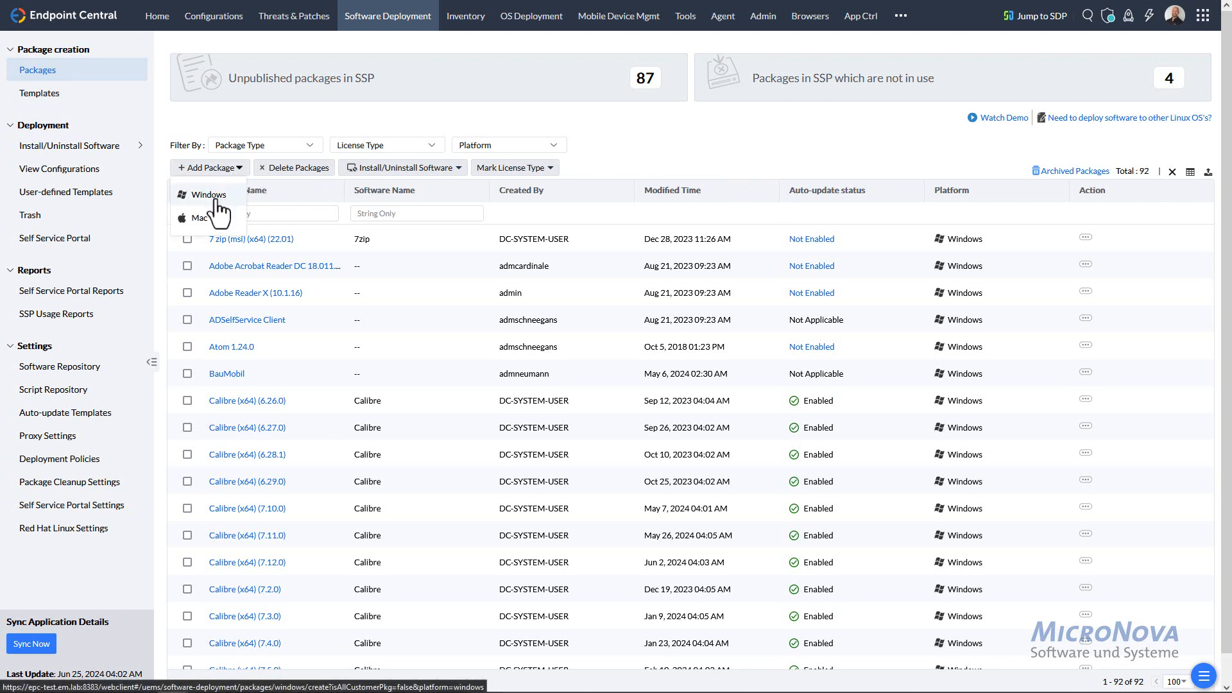
pyautogui.click(216, 199)
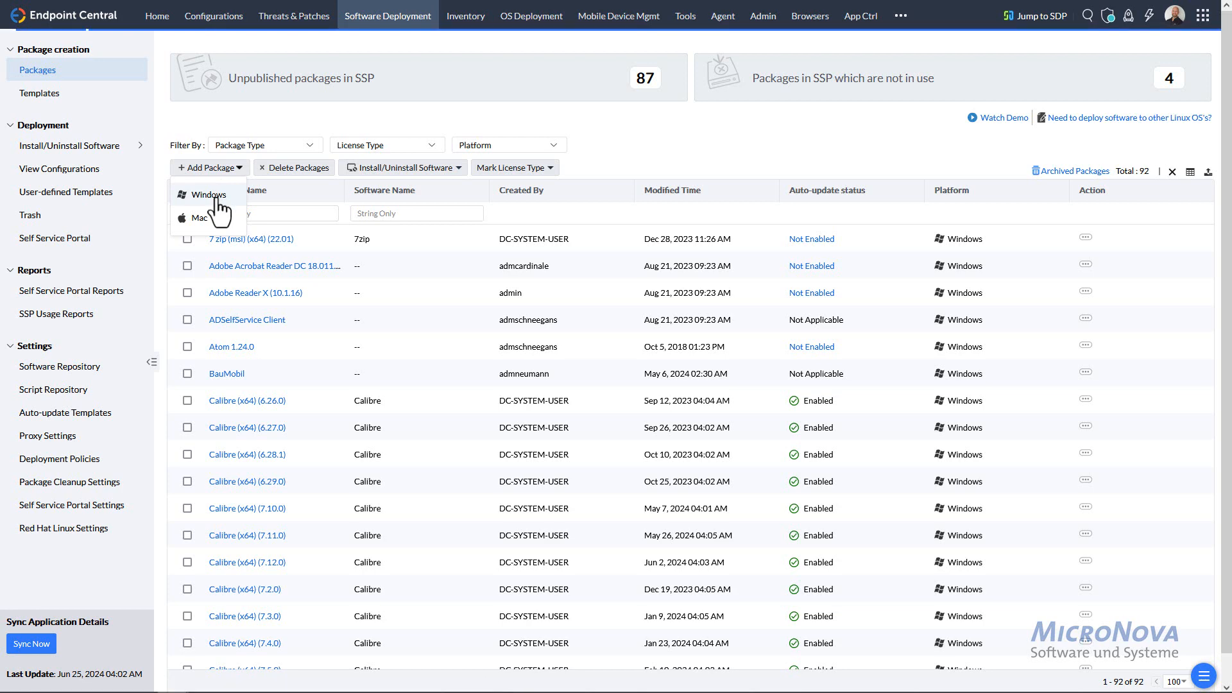
# - Dismiss the application name suggestions and set the package type to EXE / APPX / MSIEXEC / MSU
pyautogui.click(325, 215)
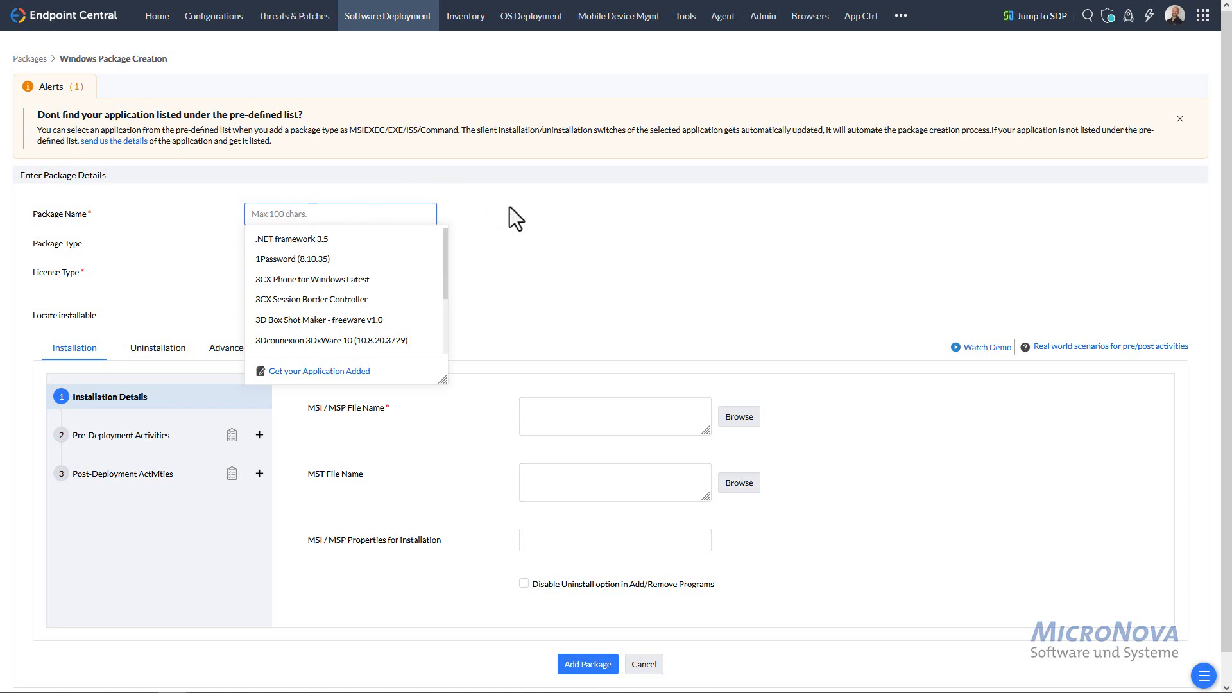
pyautogui.click(537, 218)
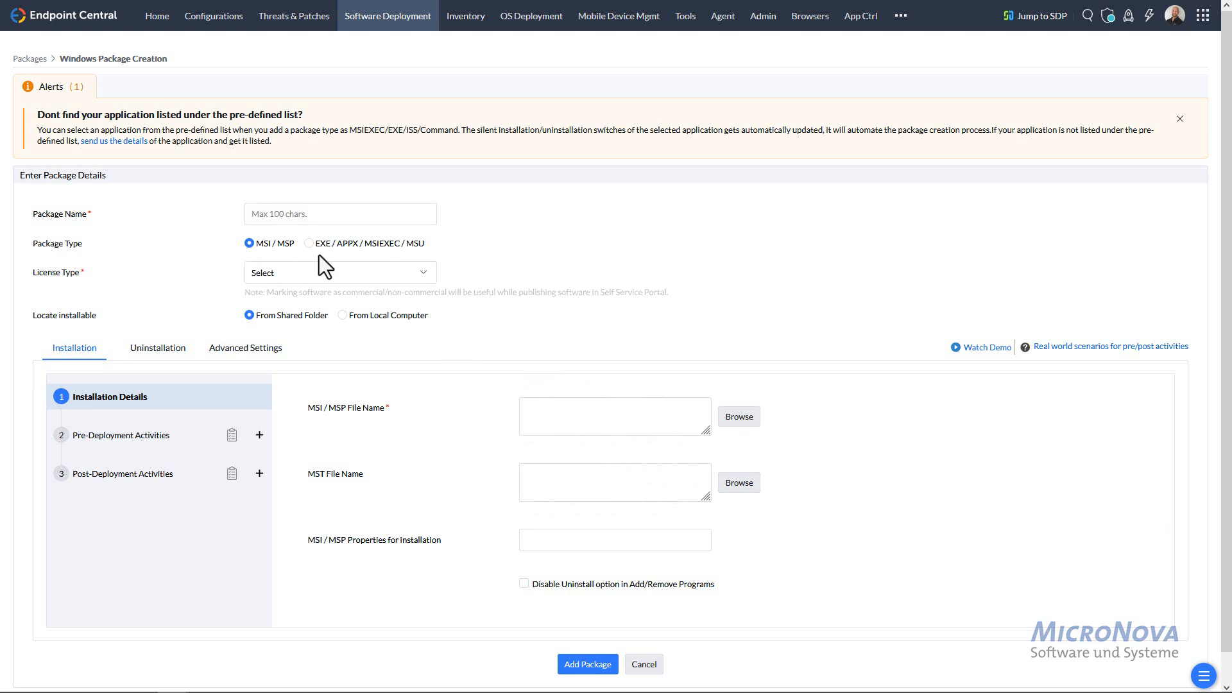
pyautogui.click(626, 424)
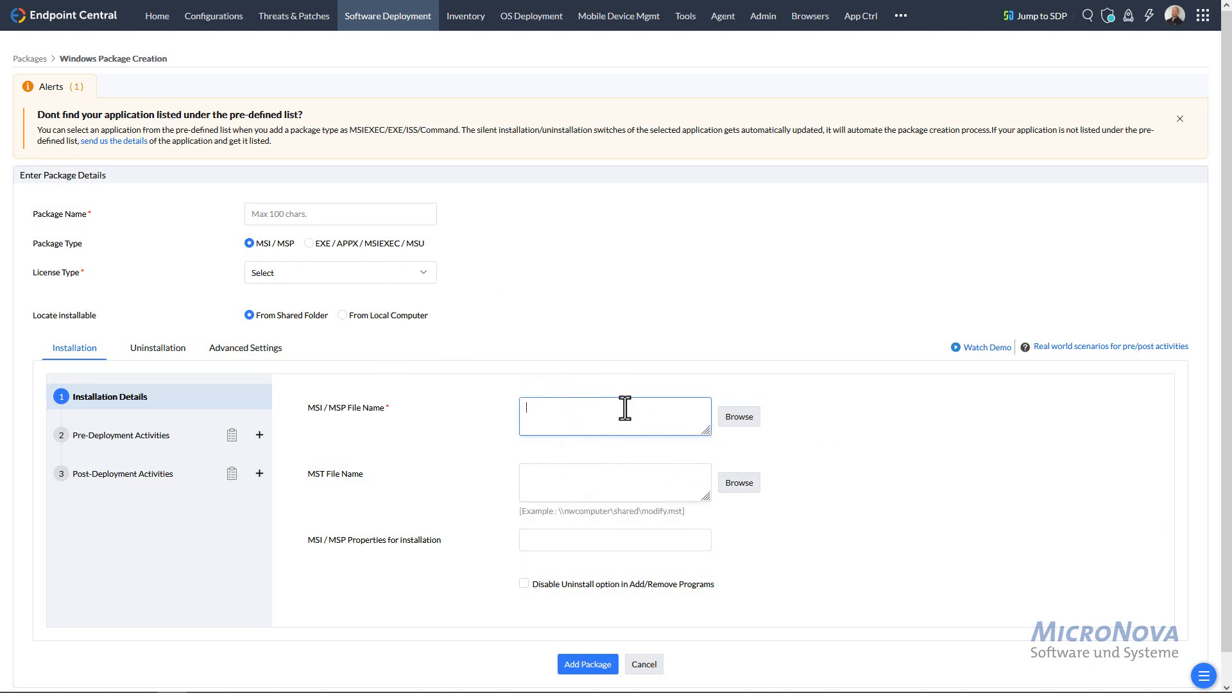
pyautogui.click(308, 246)
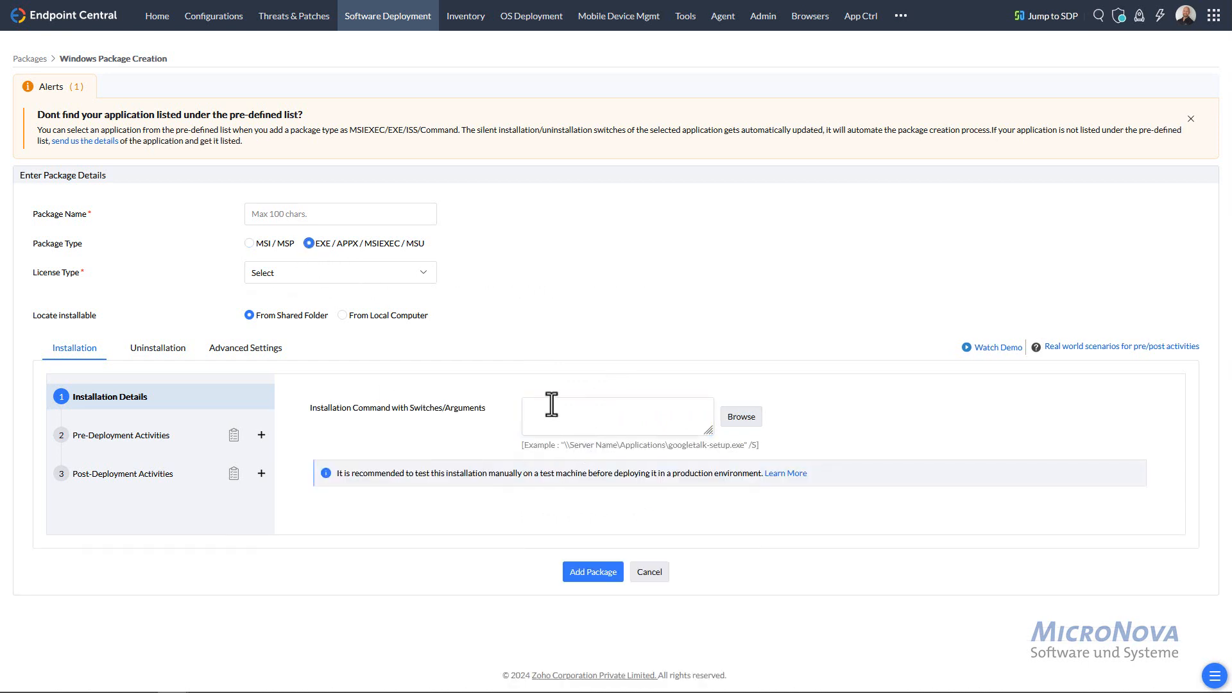
# - Set the license type to Non-Commercial and take the installable From Local Computer
pyautogui.click(352, 275)
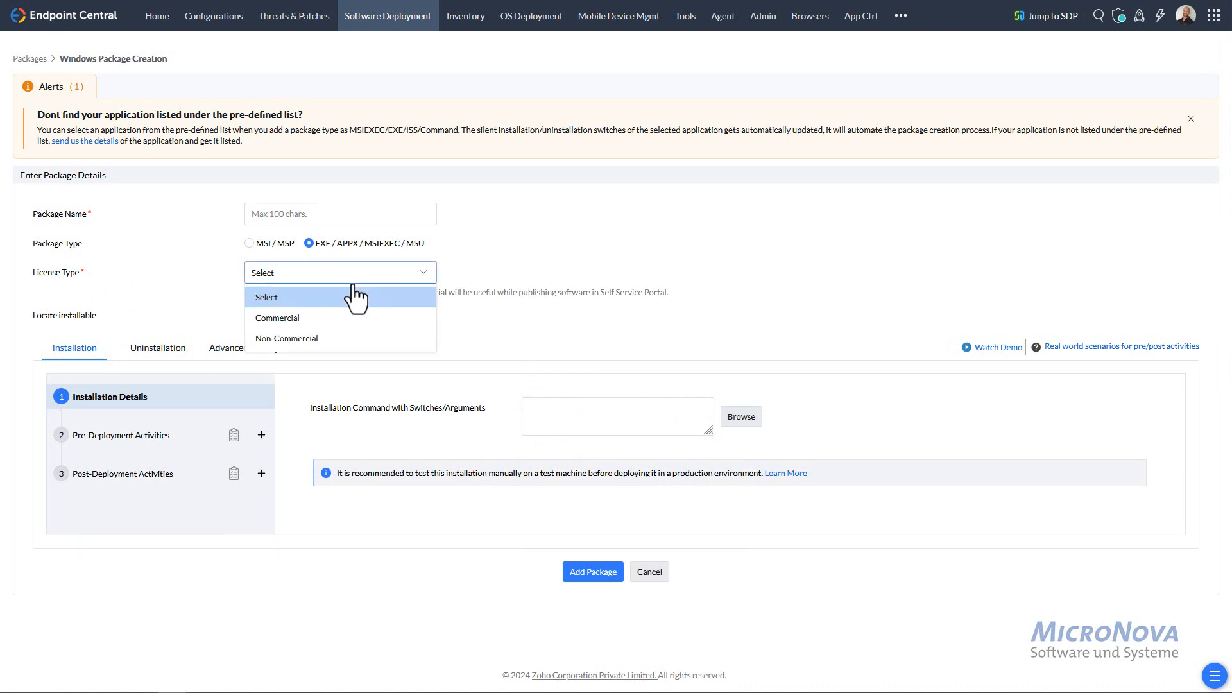
pyautogui.click(313, 338)
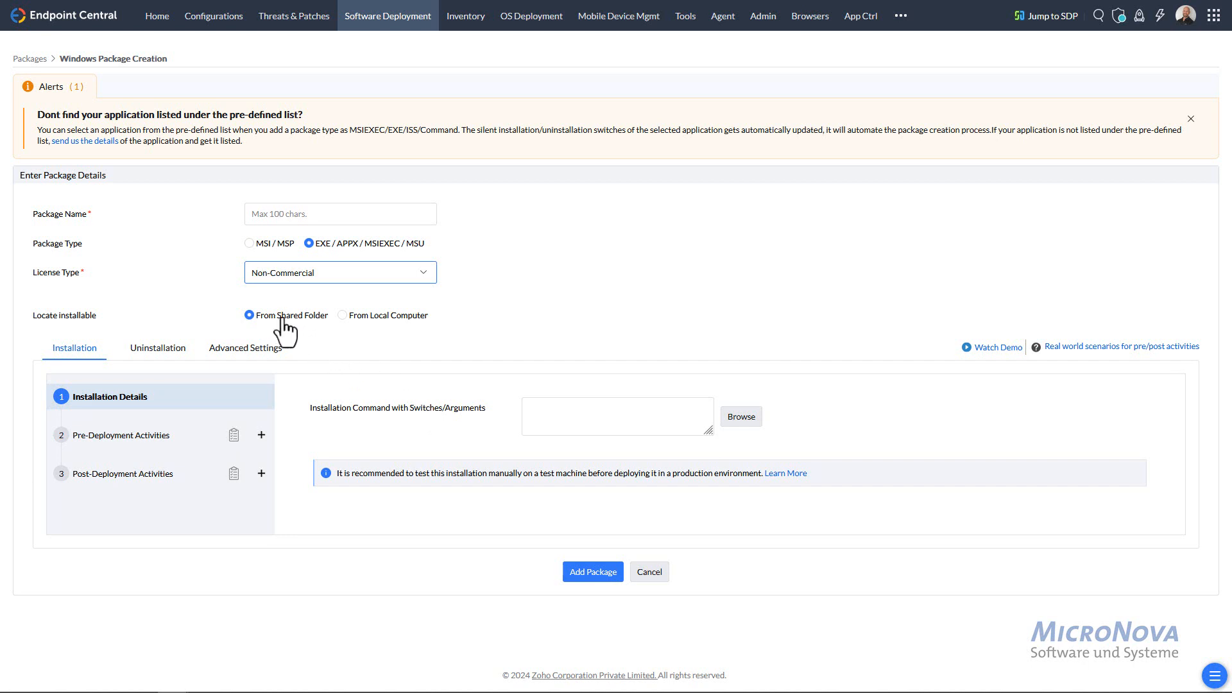
pyautogui.click(567, 421)
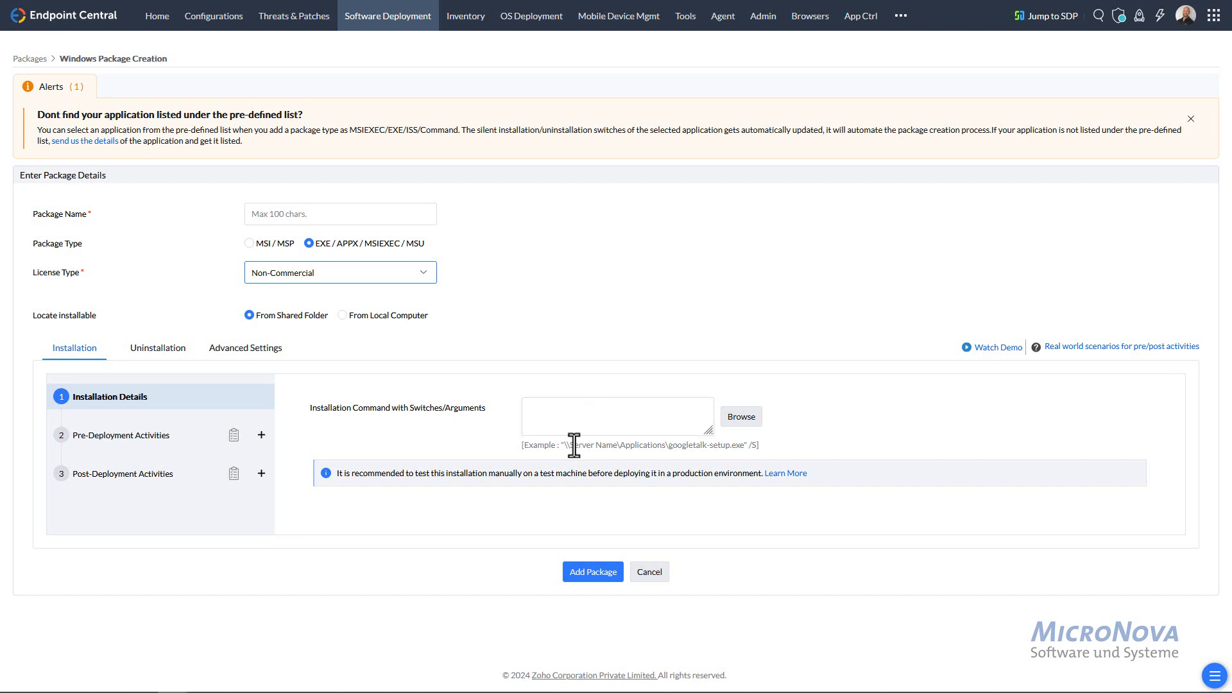
pyautogui.click(343, 315)
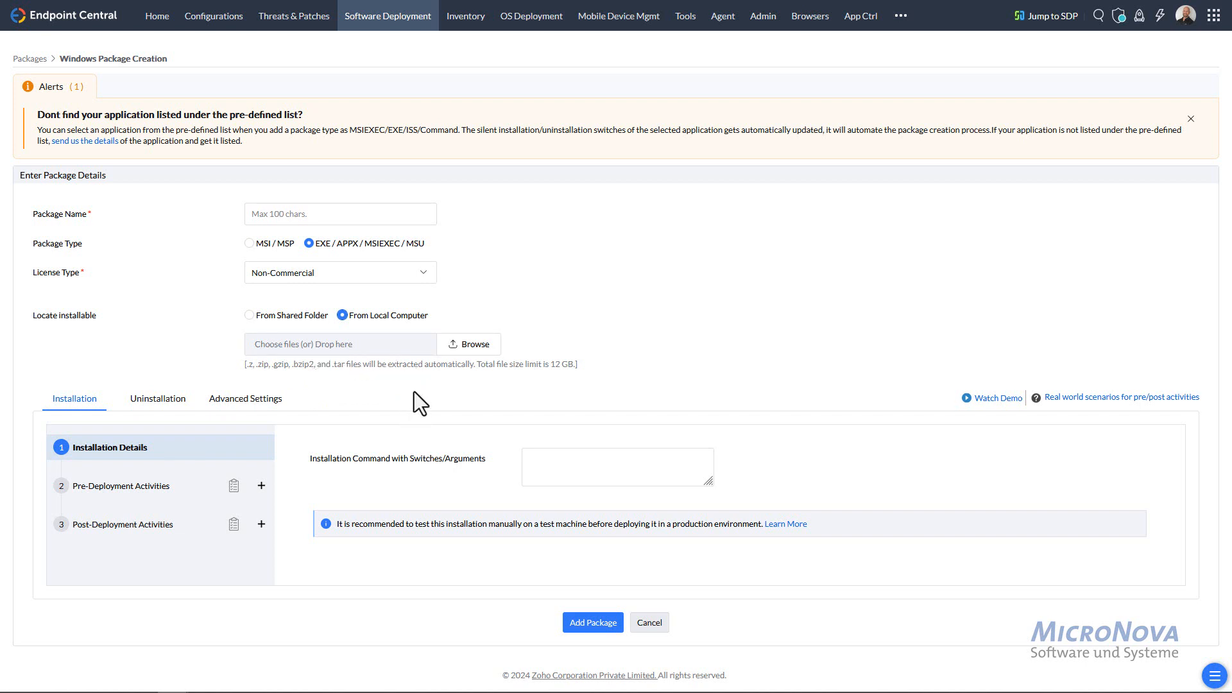
pyautogui.click(132, 492)
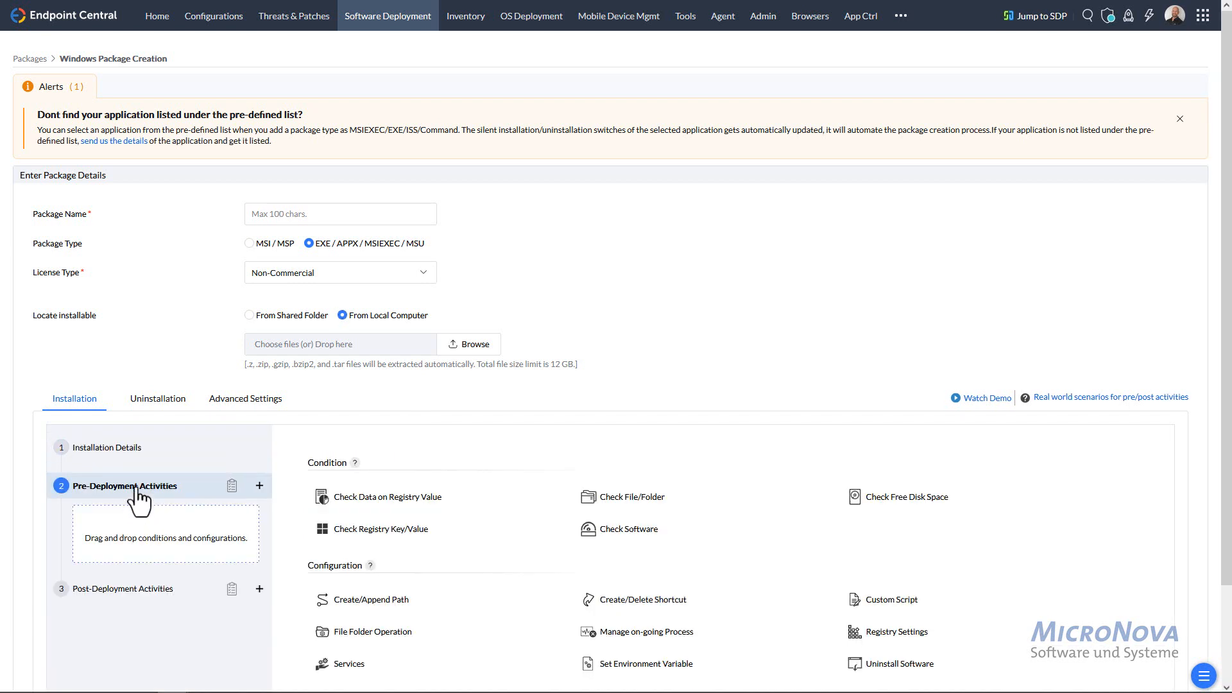
# - Preview the post-deployment activity options, then go back to pre-deployment activities
pyautogui.scroll(-2, 451, 440)
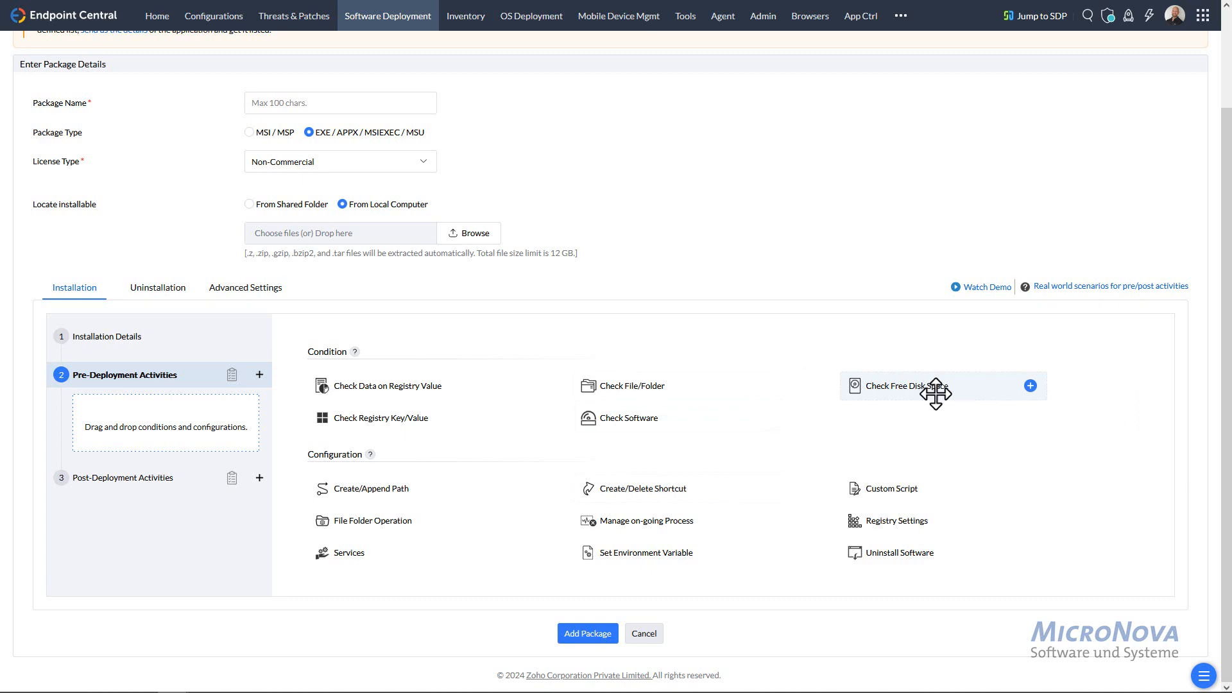
pyautogui.scroll(2, 257, 494)
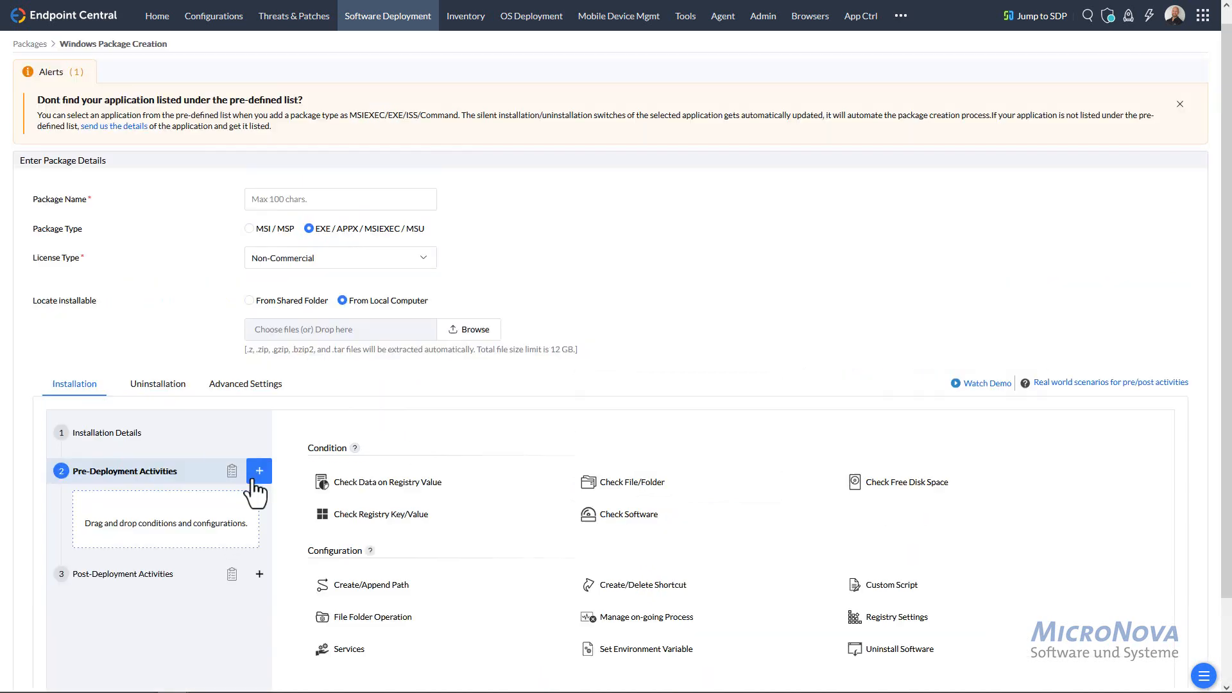
pyautogui.click(194, 574)
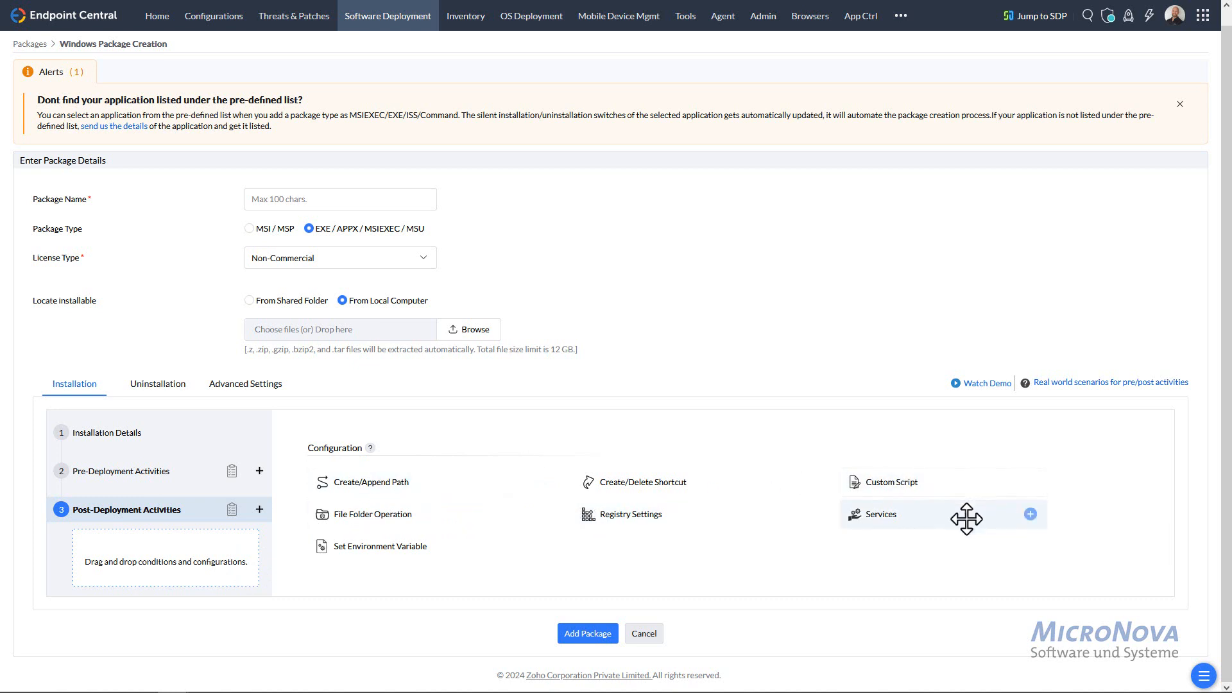
pyautogui.click(174, 478)
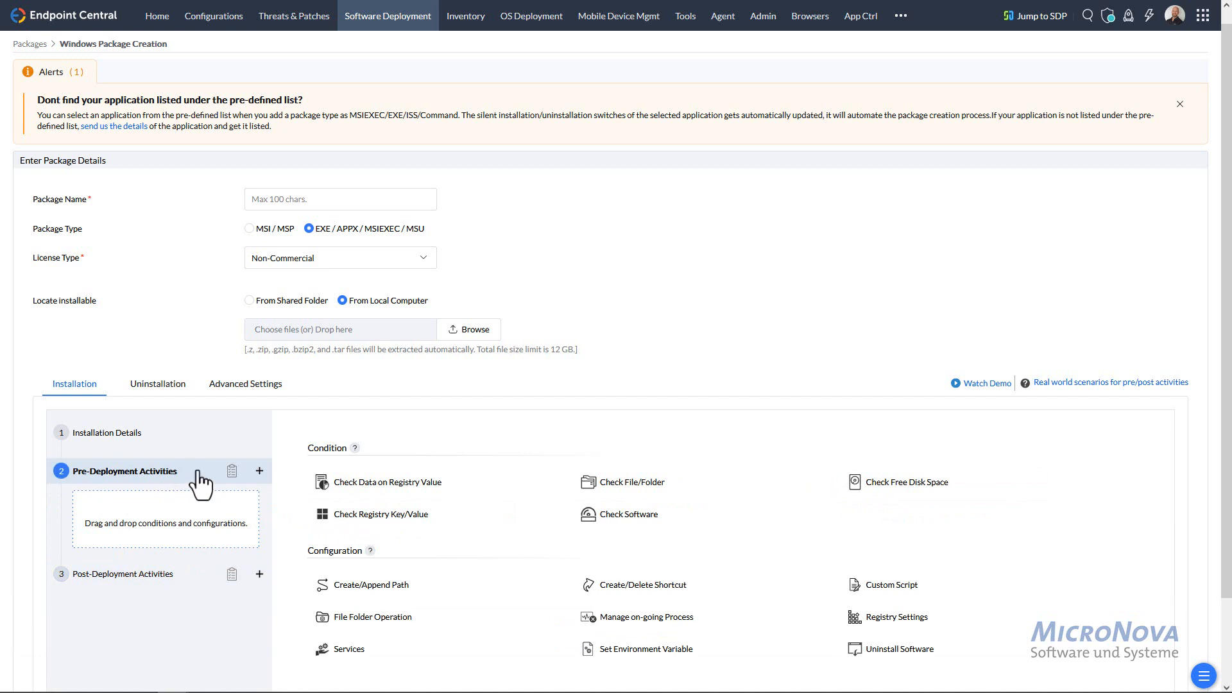
# - Add a File Folder Operation to the pre-deployment activities
pyautogui.scroll(-2, 524, 440)
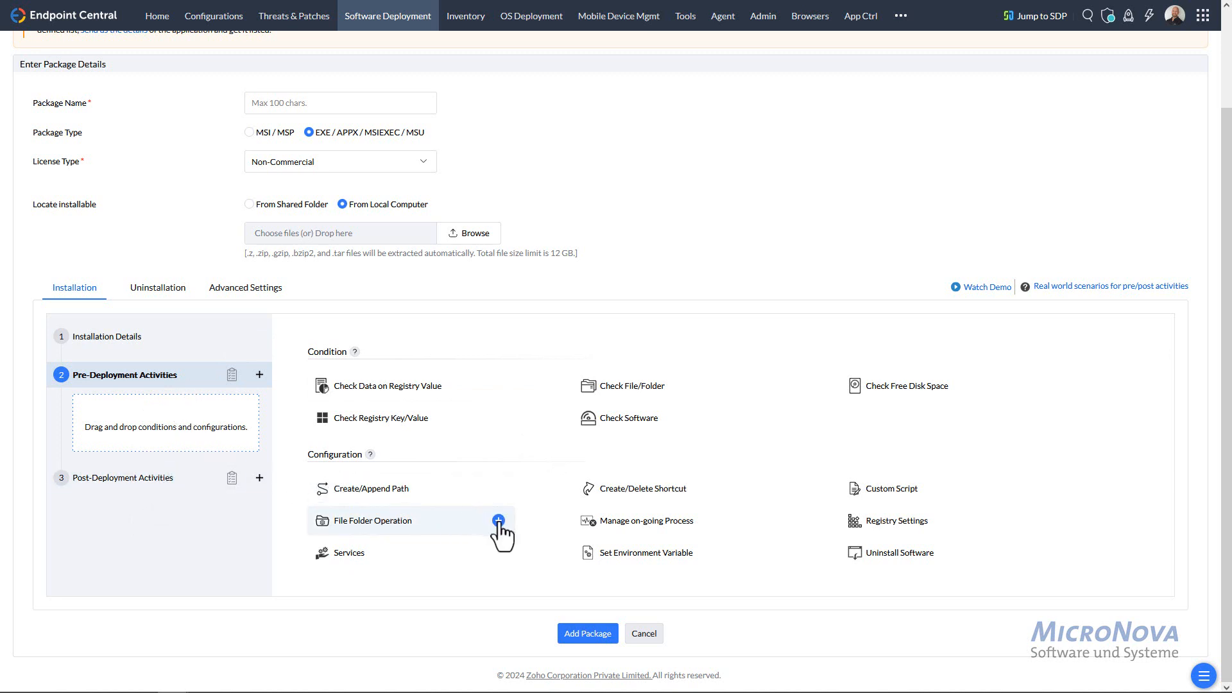
pyautogui.moveTo(499, 523); pyautogui.dragTo(170, 454)
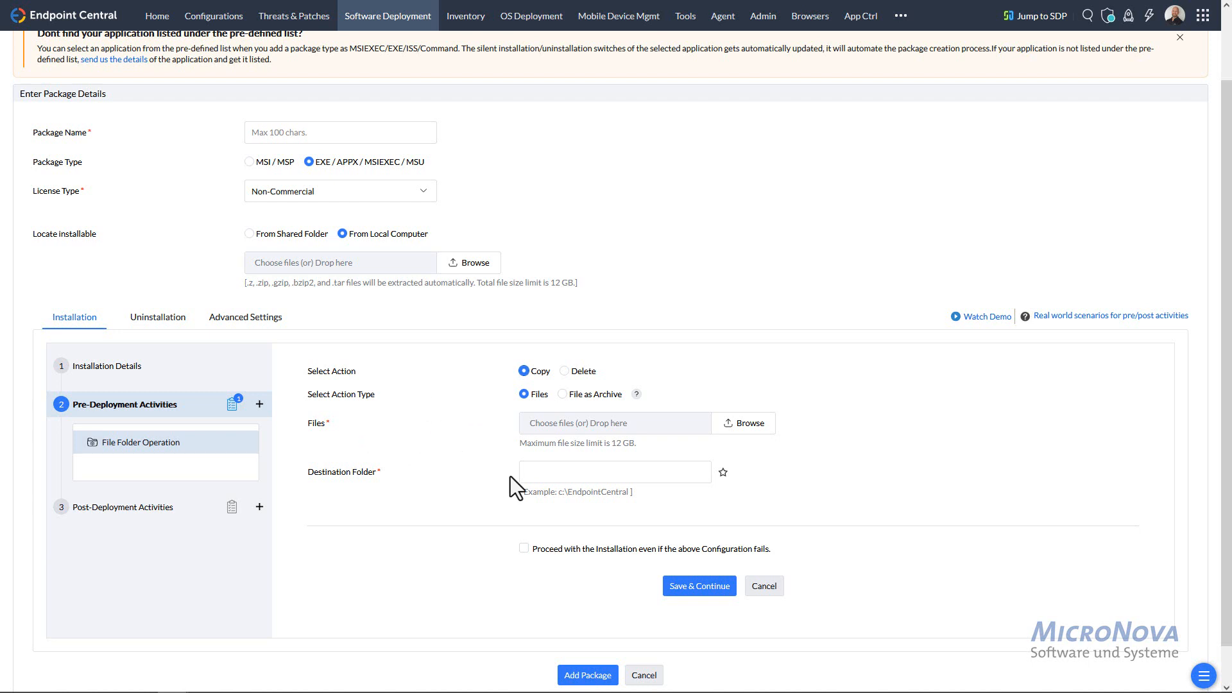
pyautogui.click(551, 475)
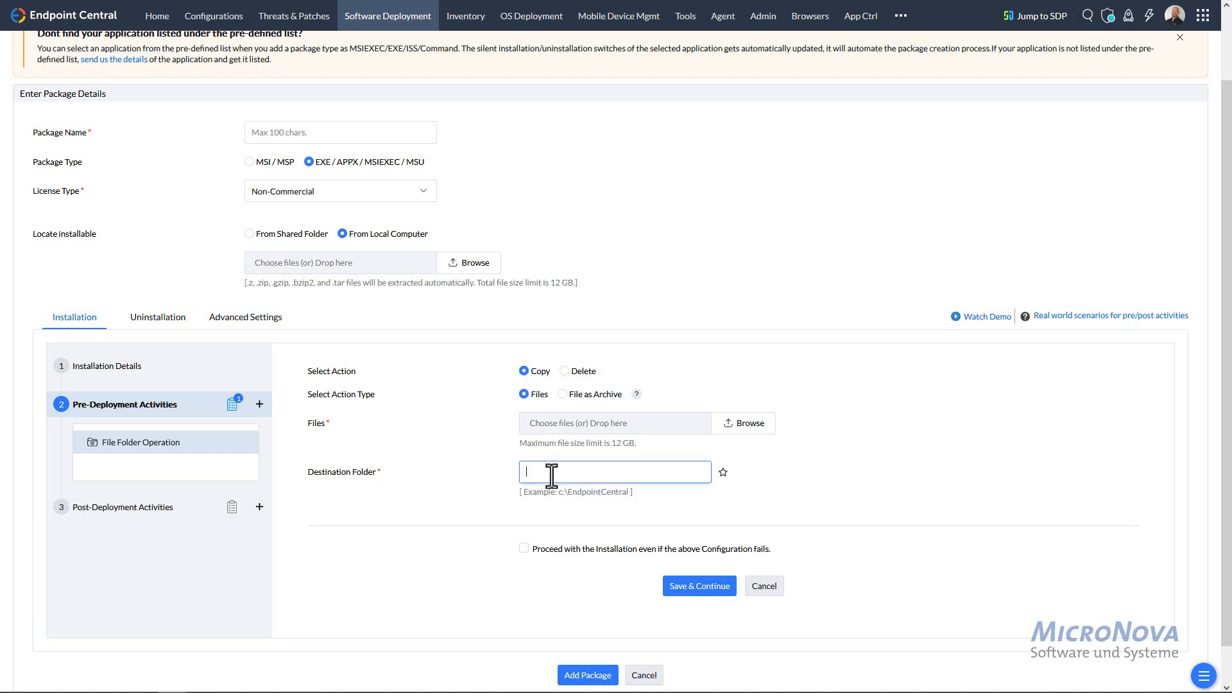
pyautogui.click(260, 509)
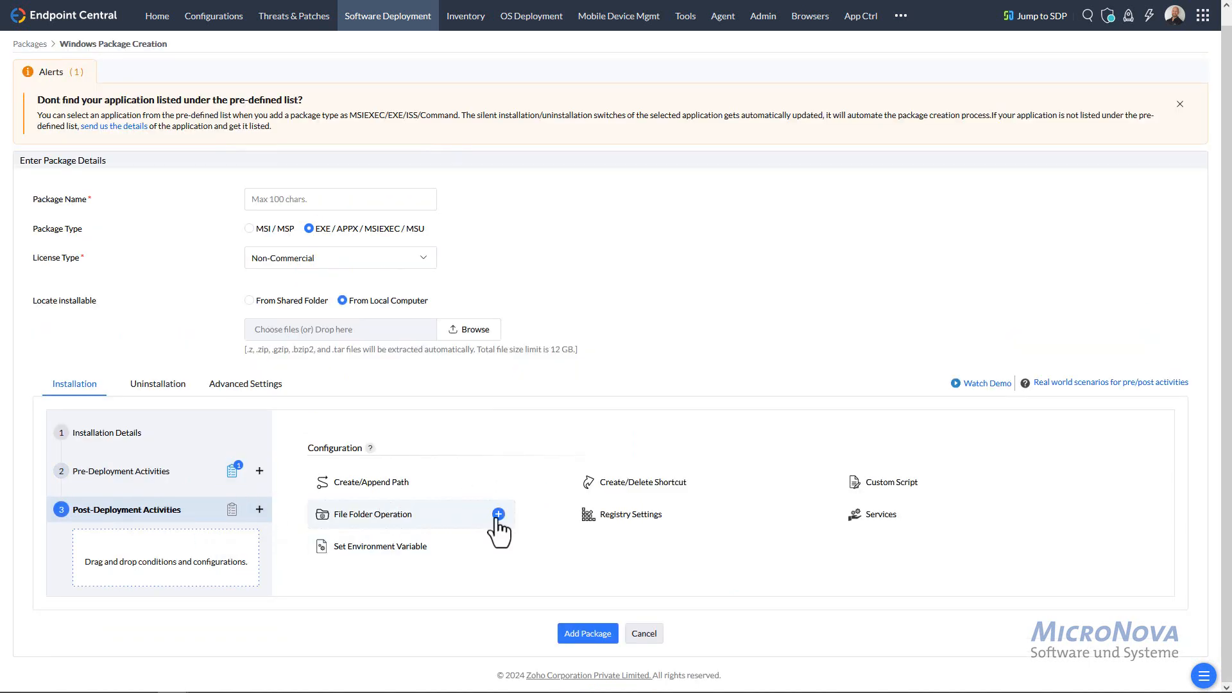
# - Add two post-deployment File Folder Operations, the second set to Delete a File
pyautogui.click(499, 515)
pyautogui.click(499, 515)
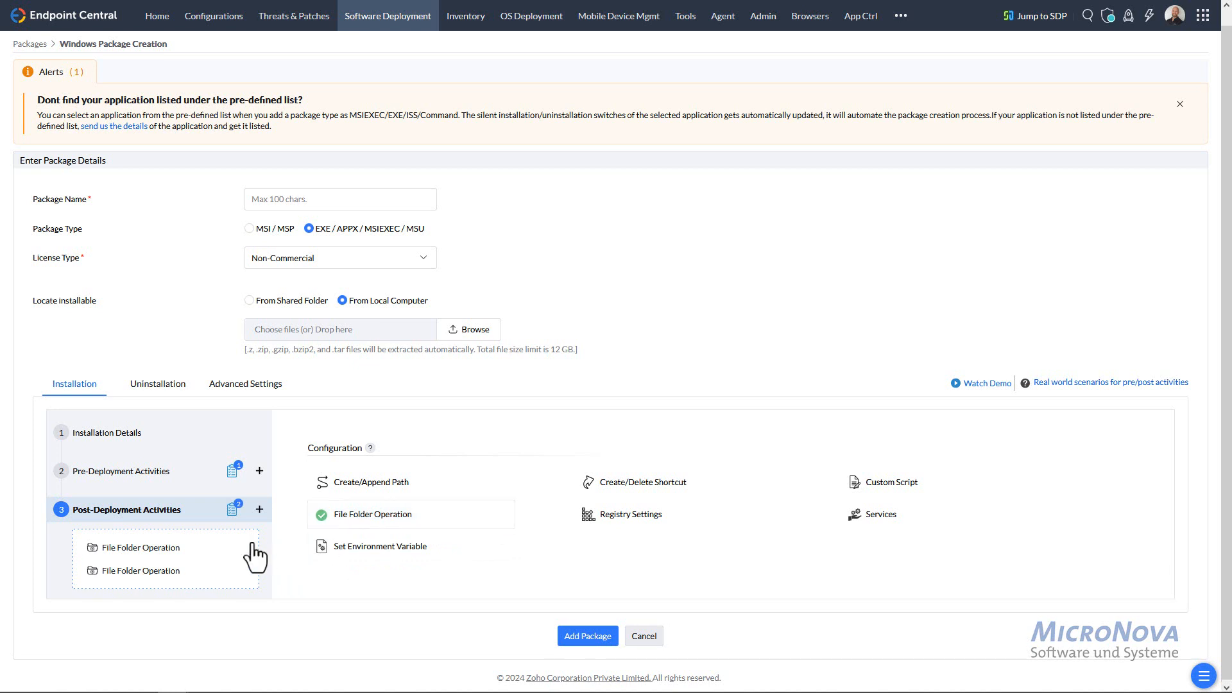
pyautogui.click(168, 551)
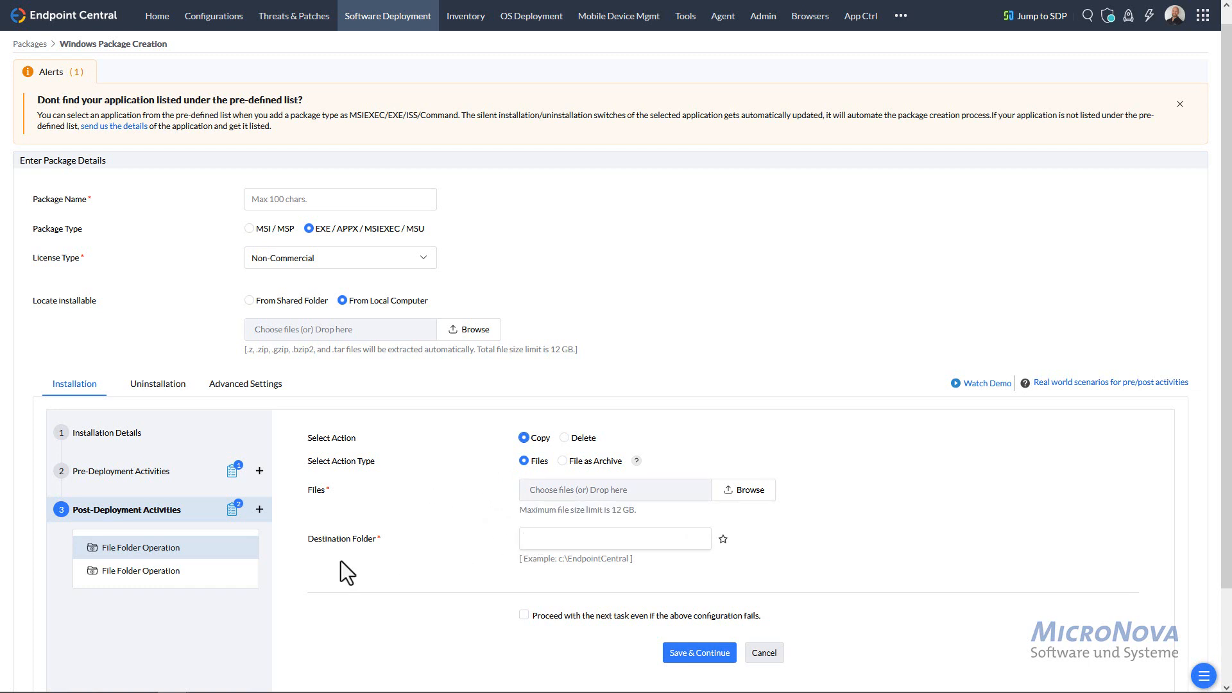
pyautogui.click(138, 571)
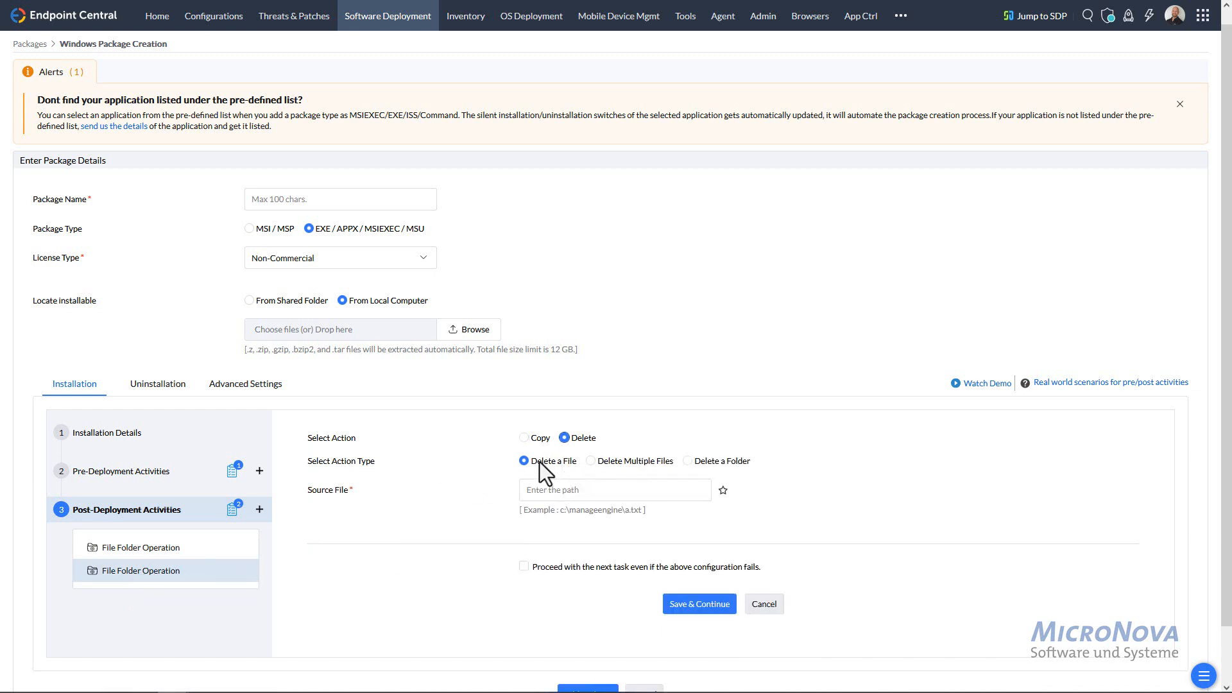
pyautogui.click(158, 385)
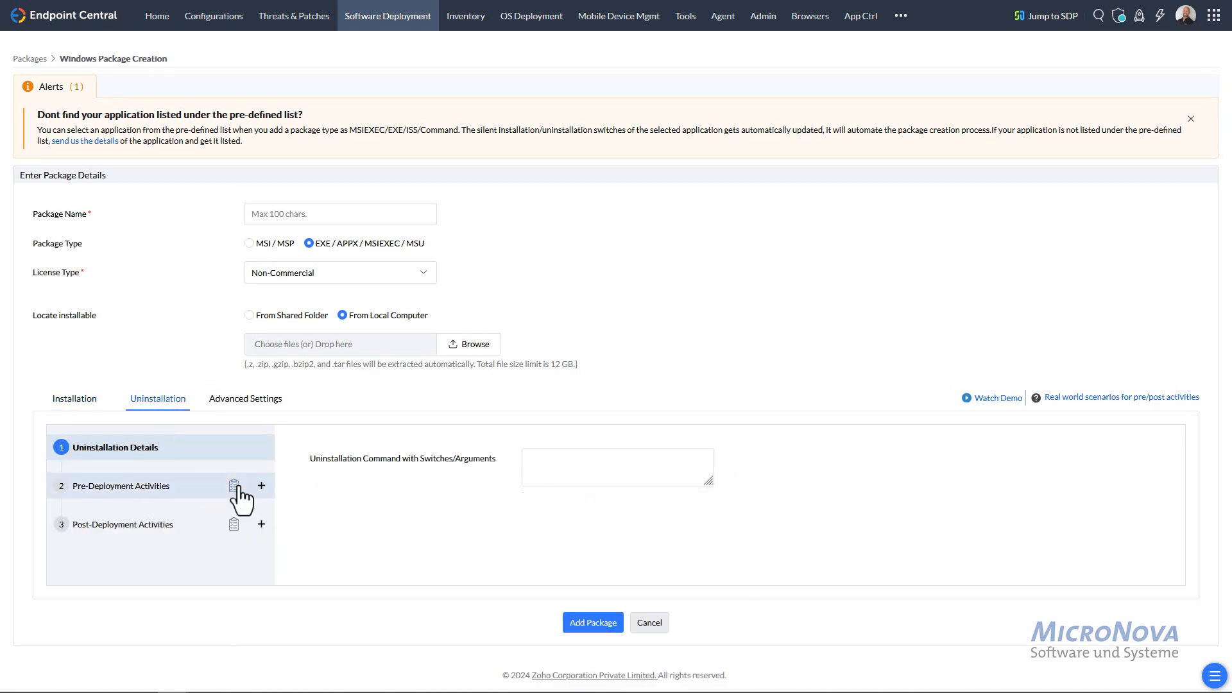
# - Review uninstall activities and set the package architecture to 64-bit in Advanced Settings
pyautogui.click(152, 486)
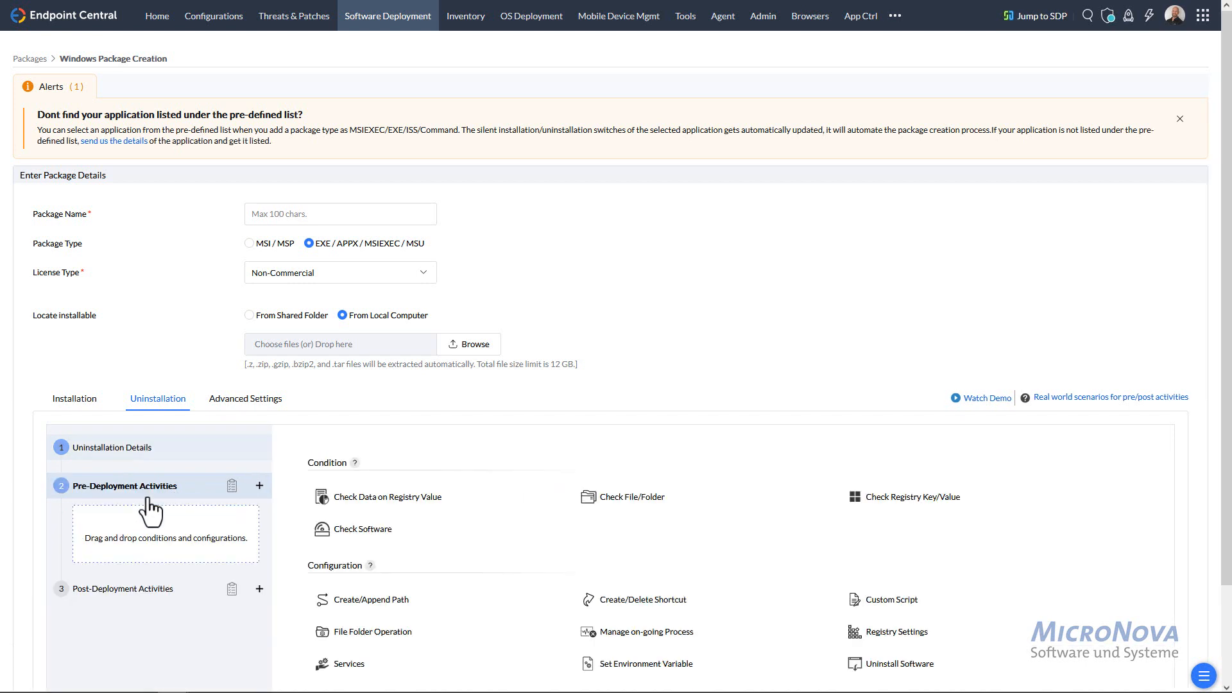
pyautogui.click(137, 590)
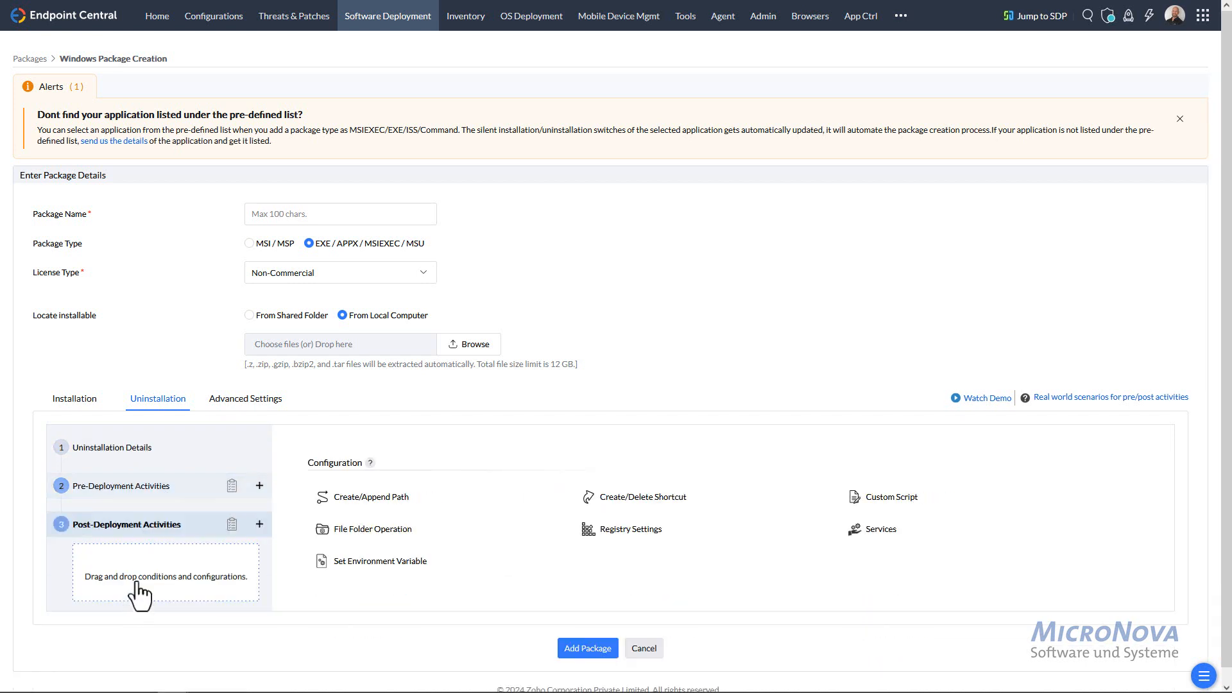
pyautogui.click(249, 403)
pyautogui.scroll(-2, 558, 471)
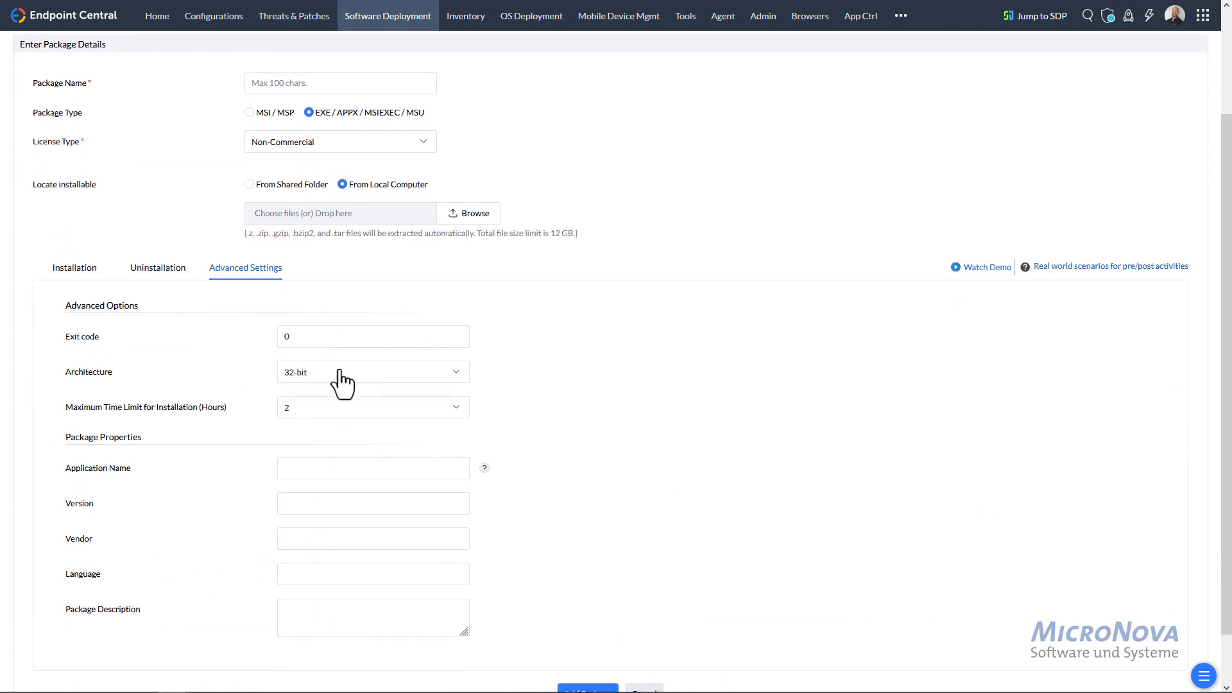
pyautogui.click(341, 372)
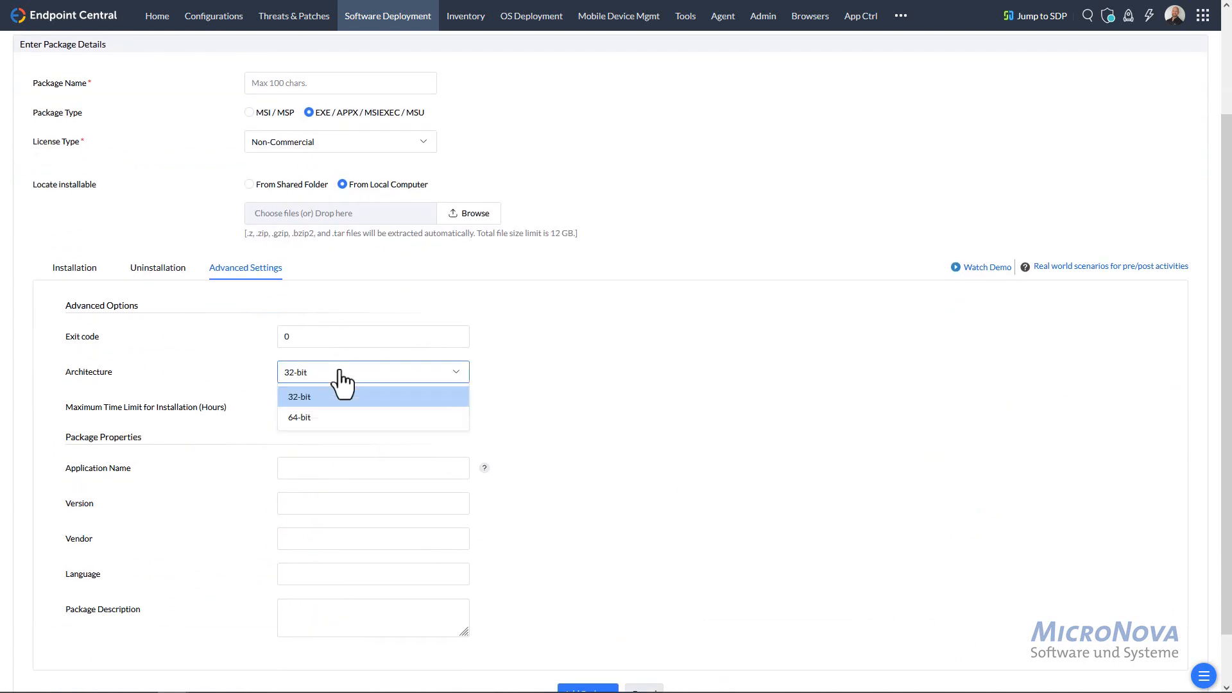
pyautogui.click(314, 421)
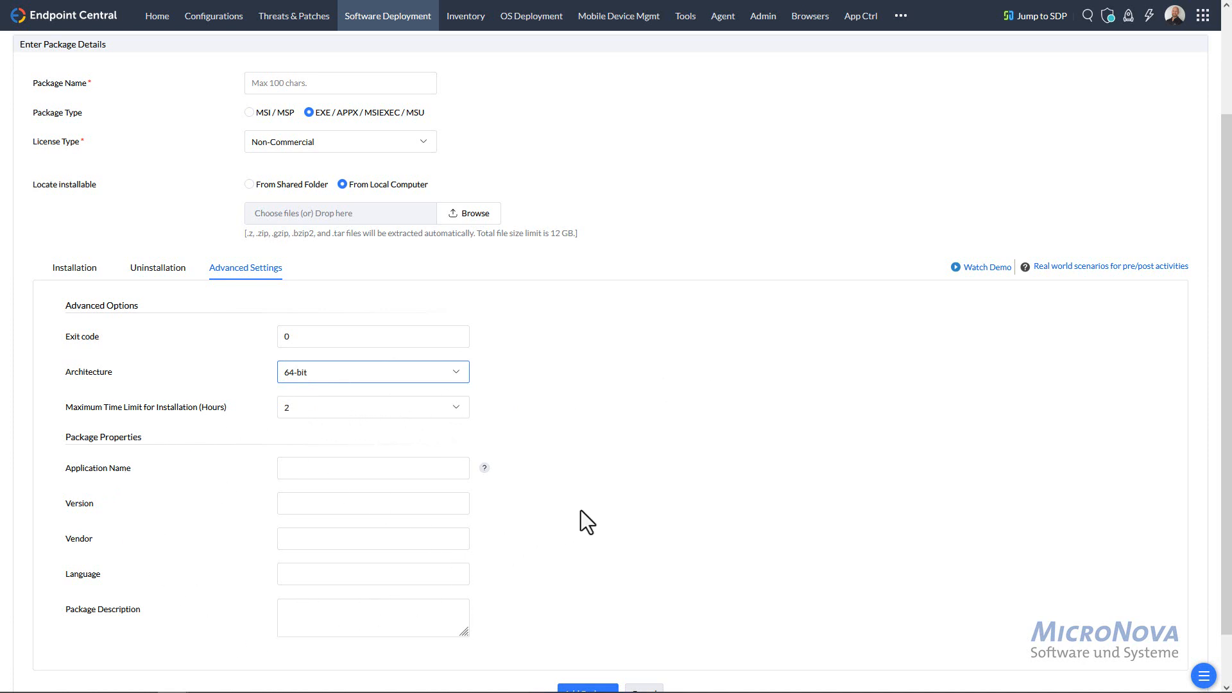
# - Cancel the package draft and return to the Packages list
pyautogui.scroll(2, 598, 443)
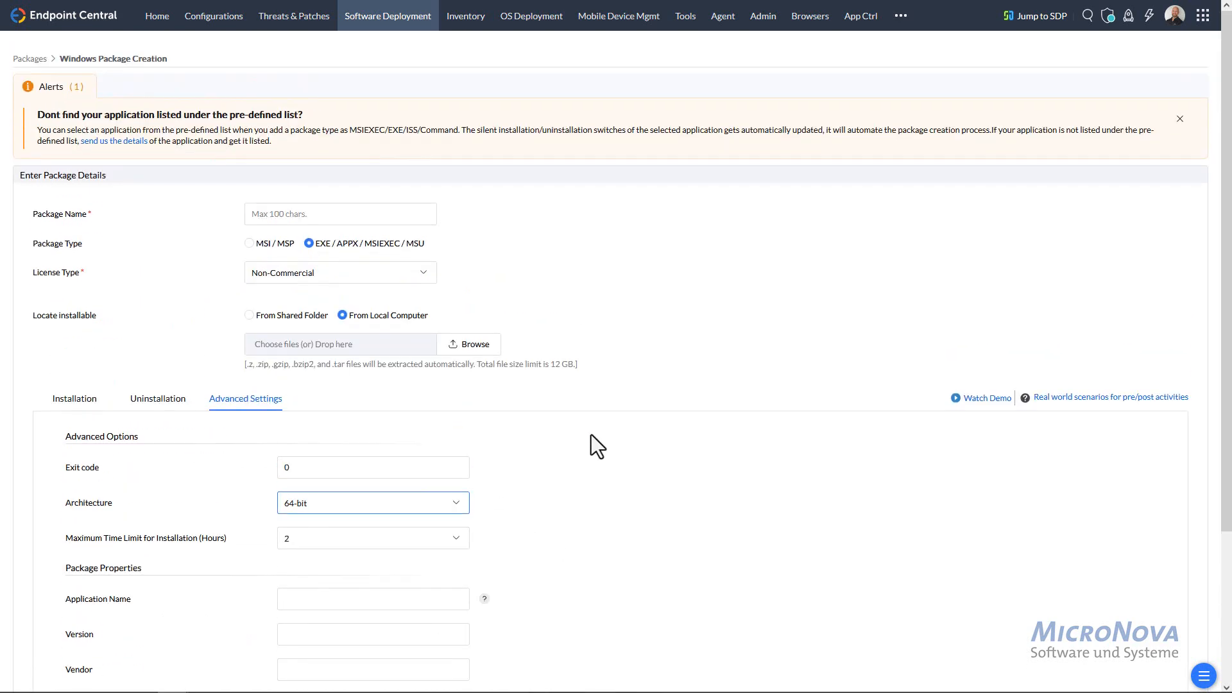
pyautogui.scroll(-3, 571, 429)
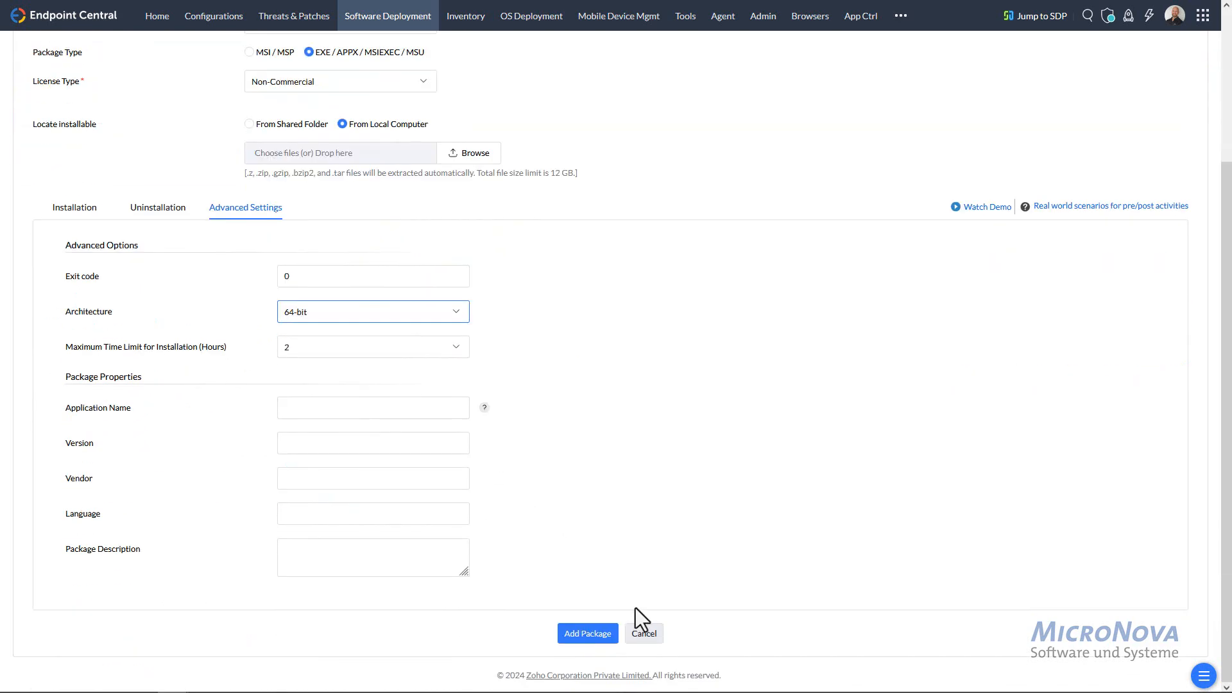
pyautogui.click(647, 637)
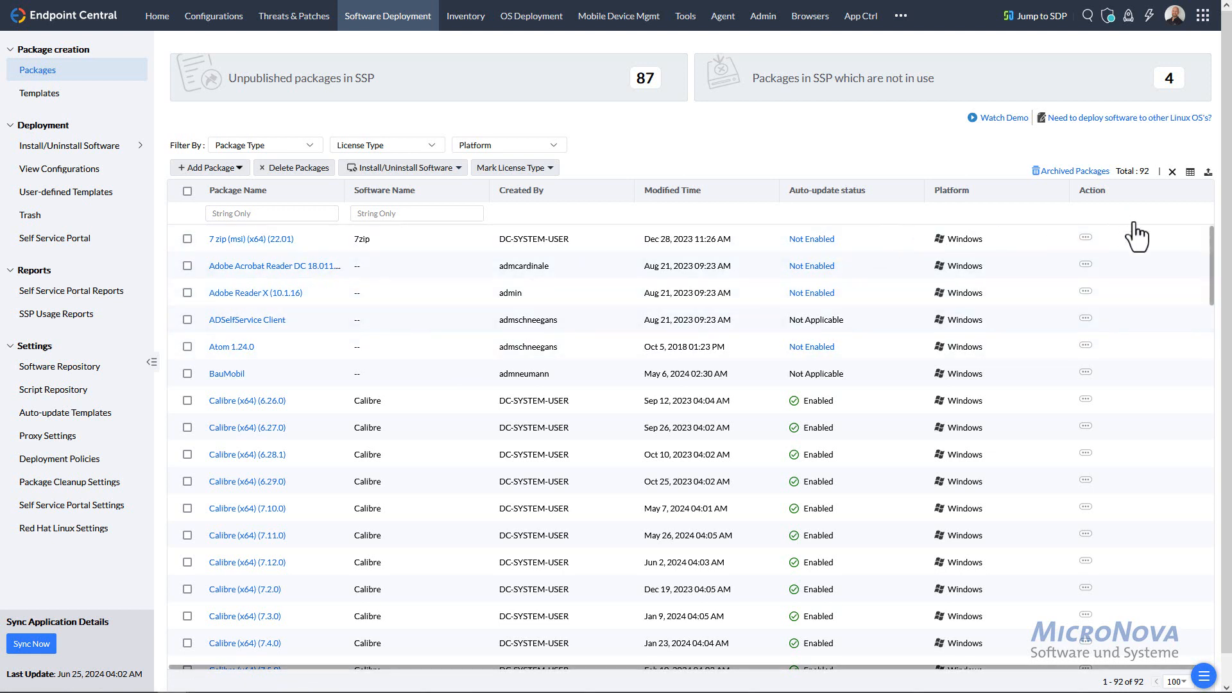
pyautogui.click(1086, 238)
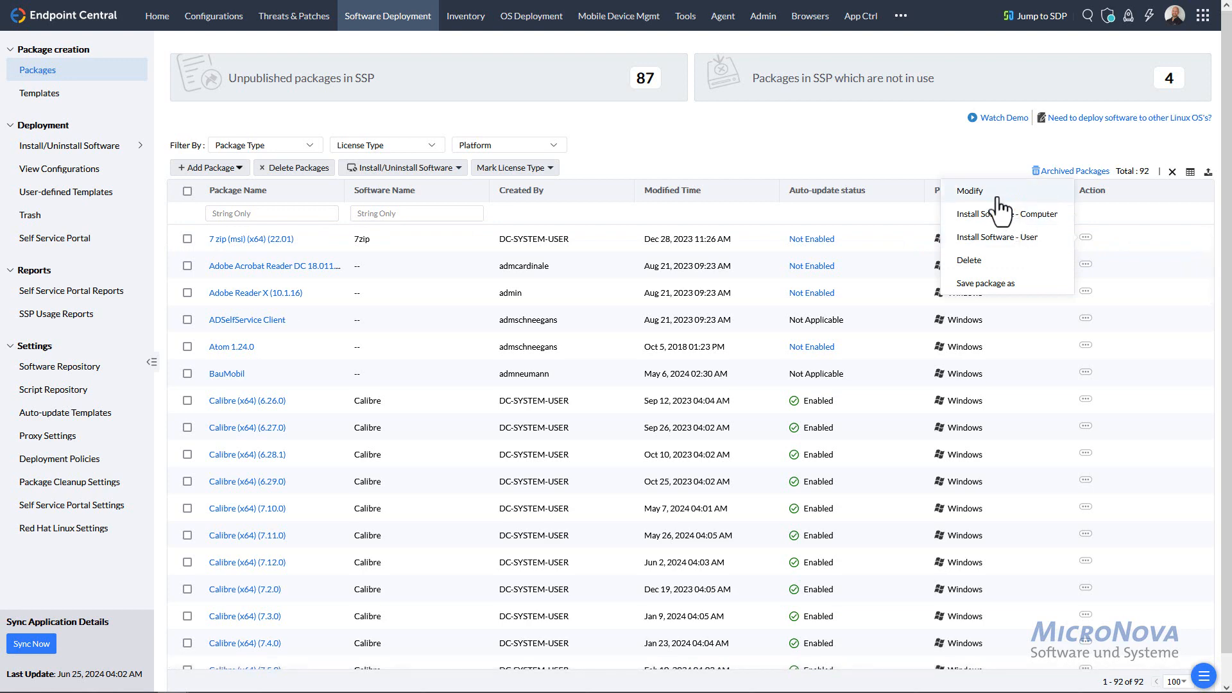
pyautogui.click(999, 210)
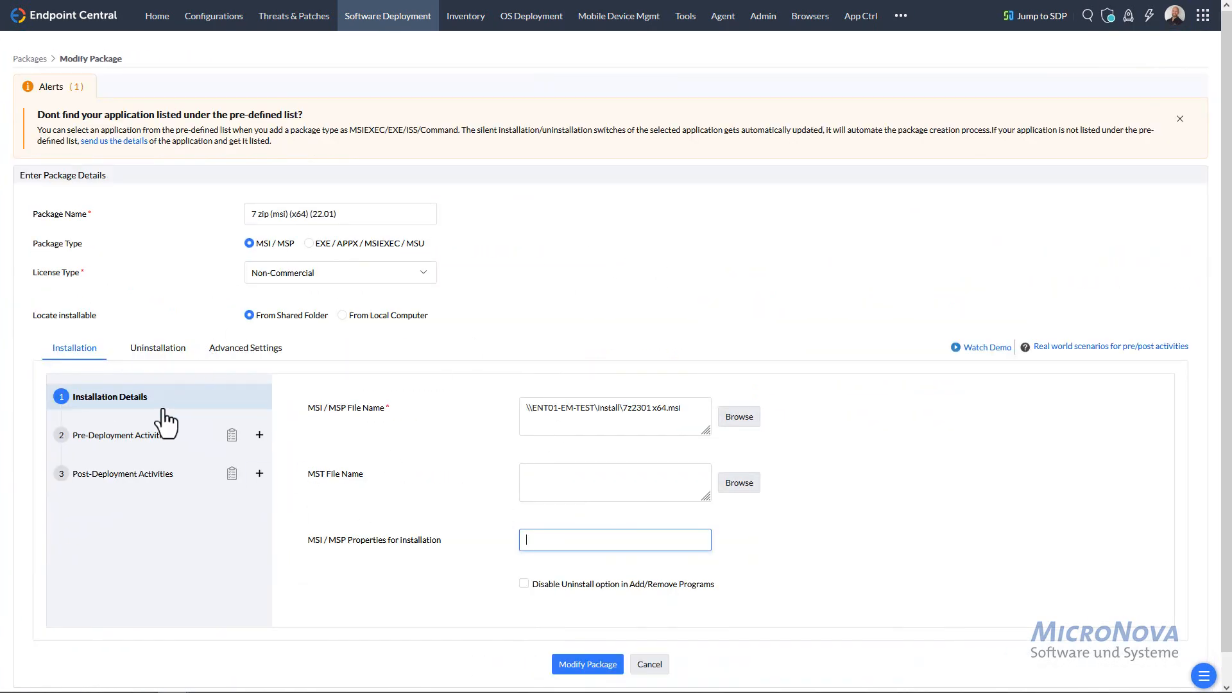
pyautogui.click(649, 664)
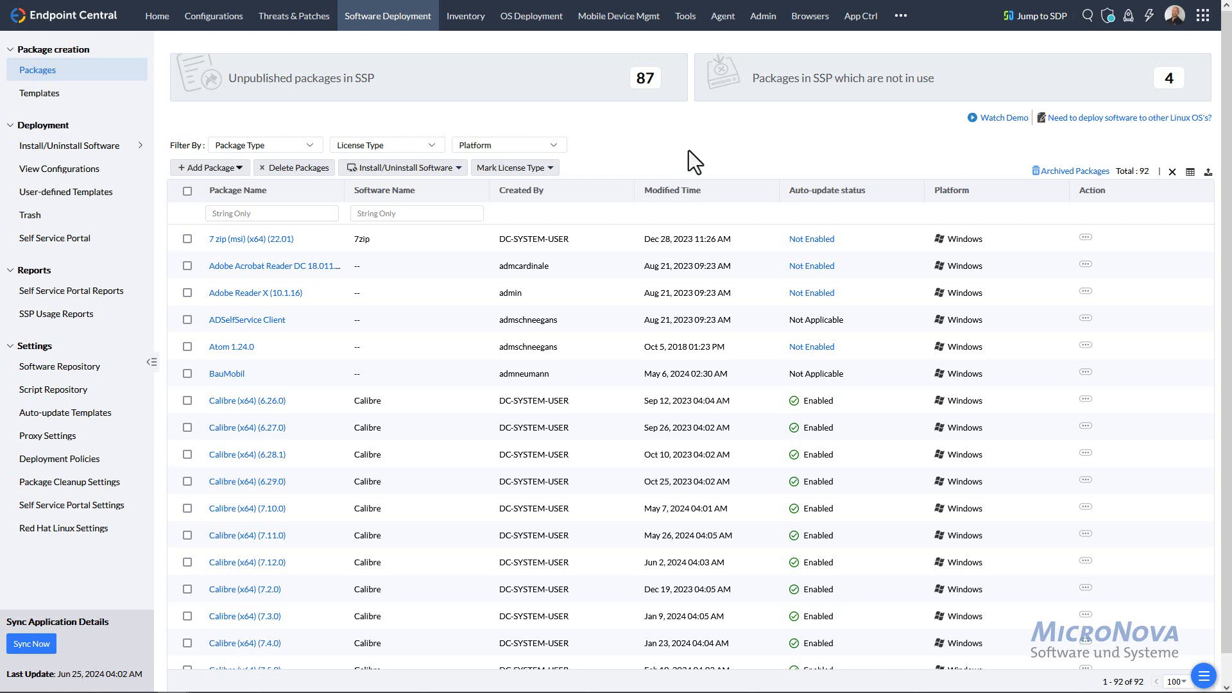
pyautogui.moveTo(91, 149)
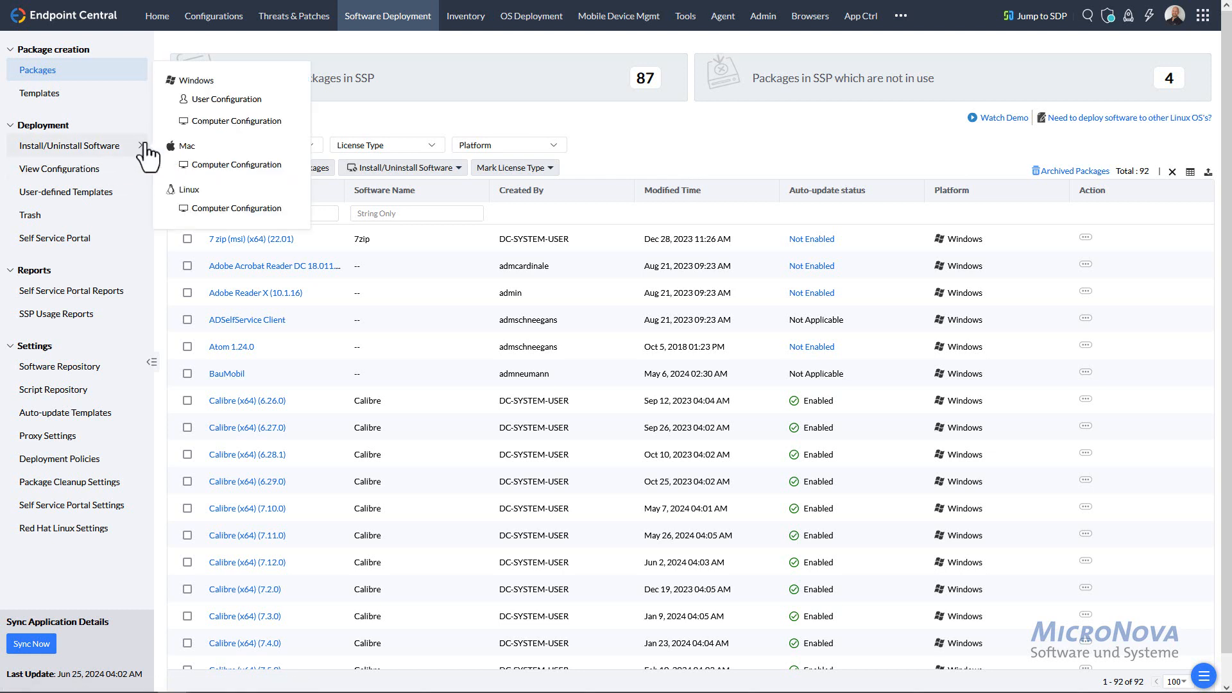
# - Create a Windows computer configuration with 7 zip (msi) (x64) (22.01) and Adobe Reader X (10.1.16)
pyautogui.click(99, 151)
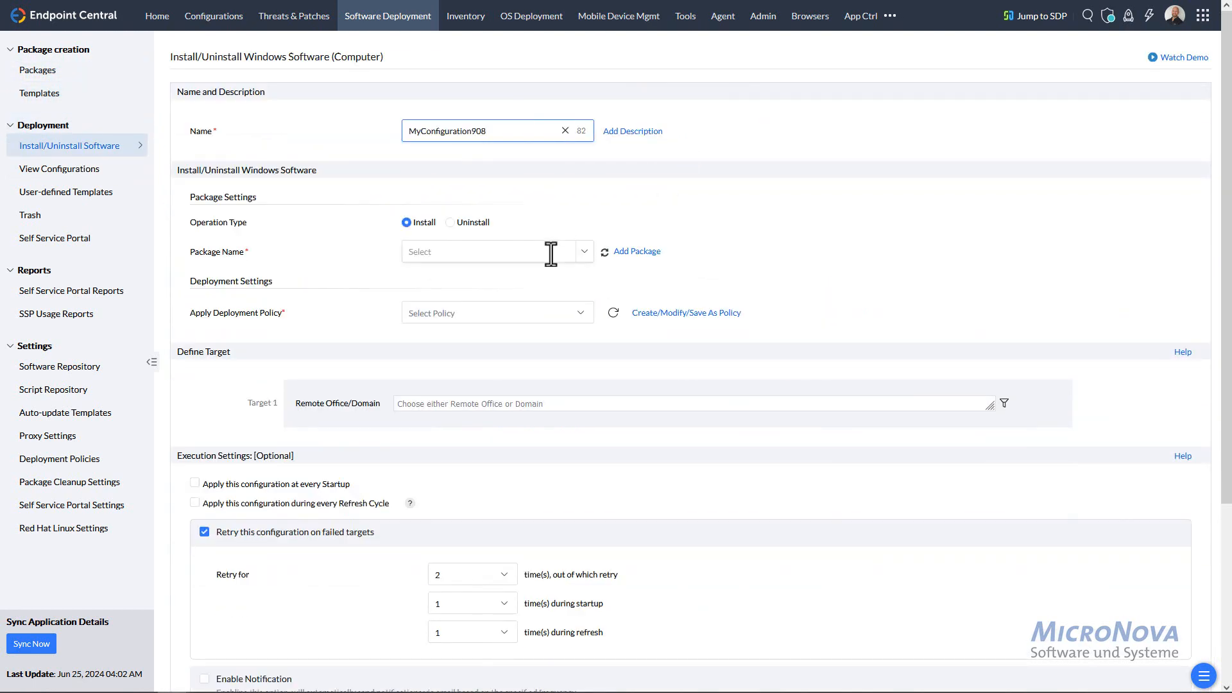
pyautogui.click(581, 253)
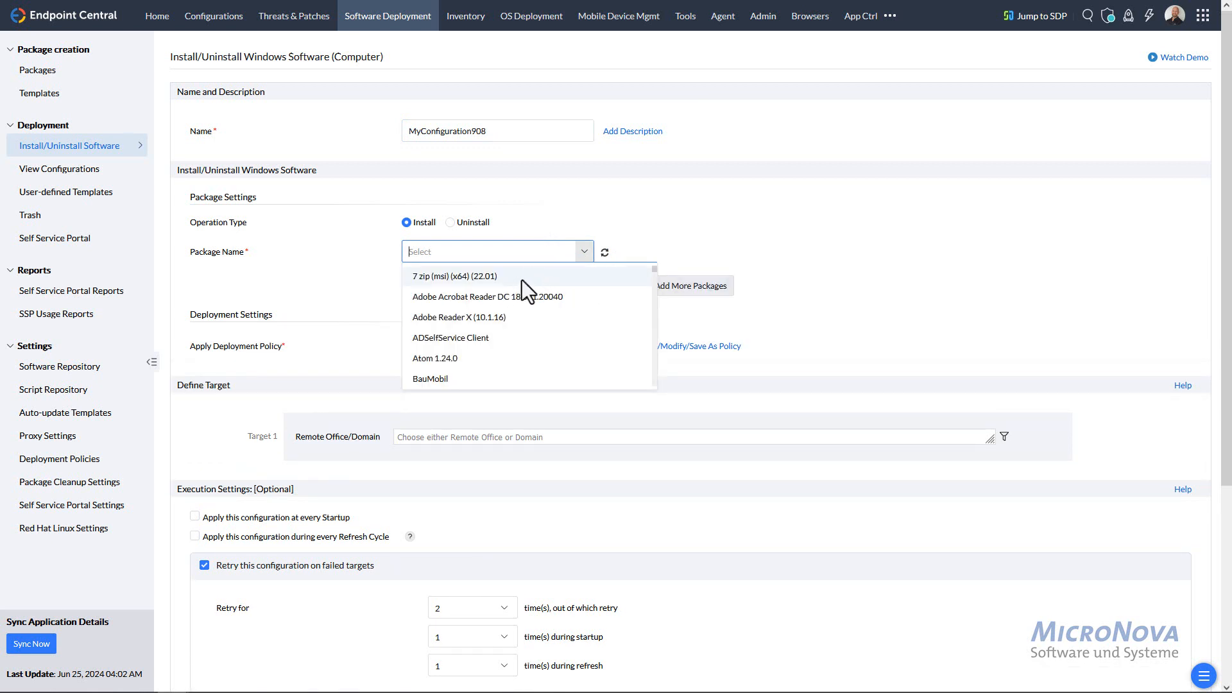
pyautogui.click(521, 279)
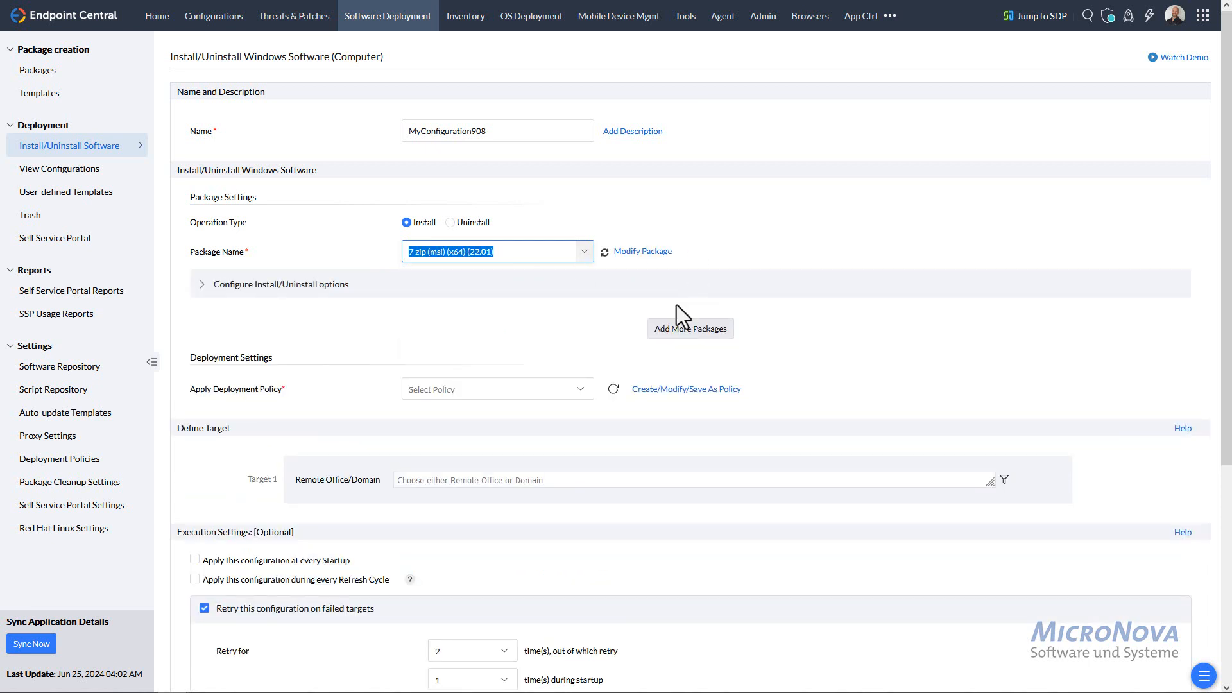
pyautogui.click(682, 327)
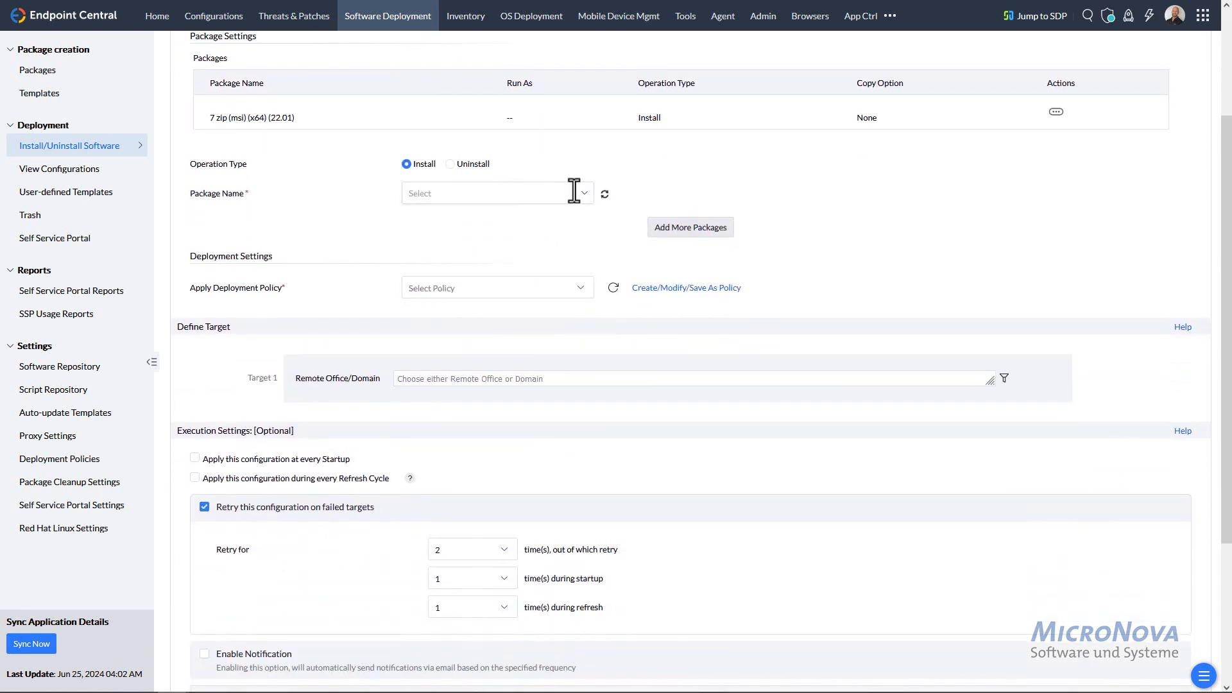
pyautogui.click(574, 191)
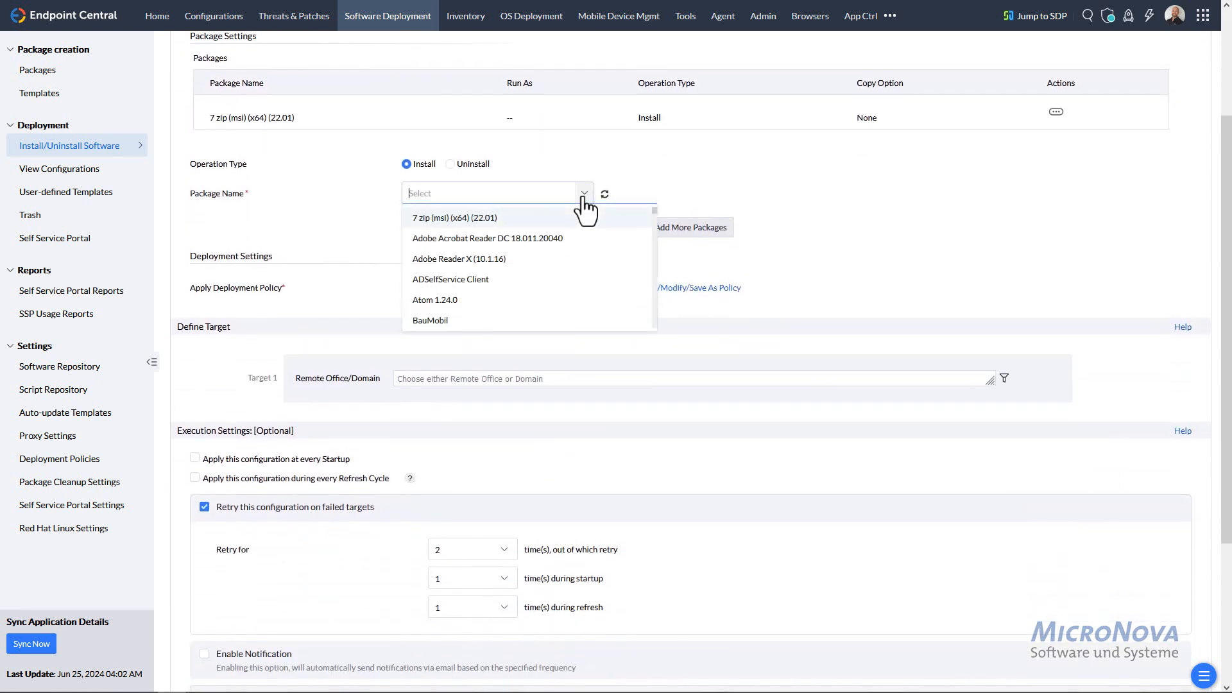
pyautogui.click(495, 261)
pyautogui.click(700, 272)
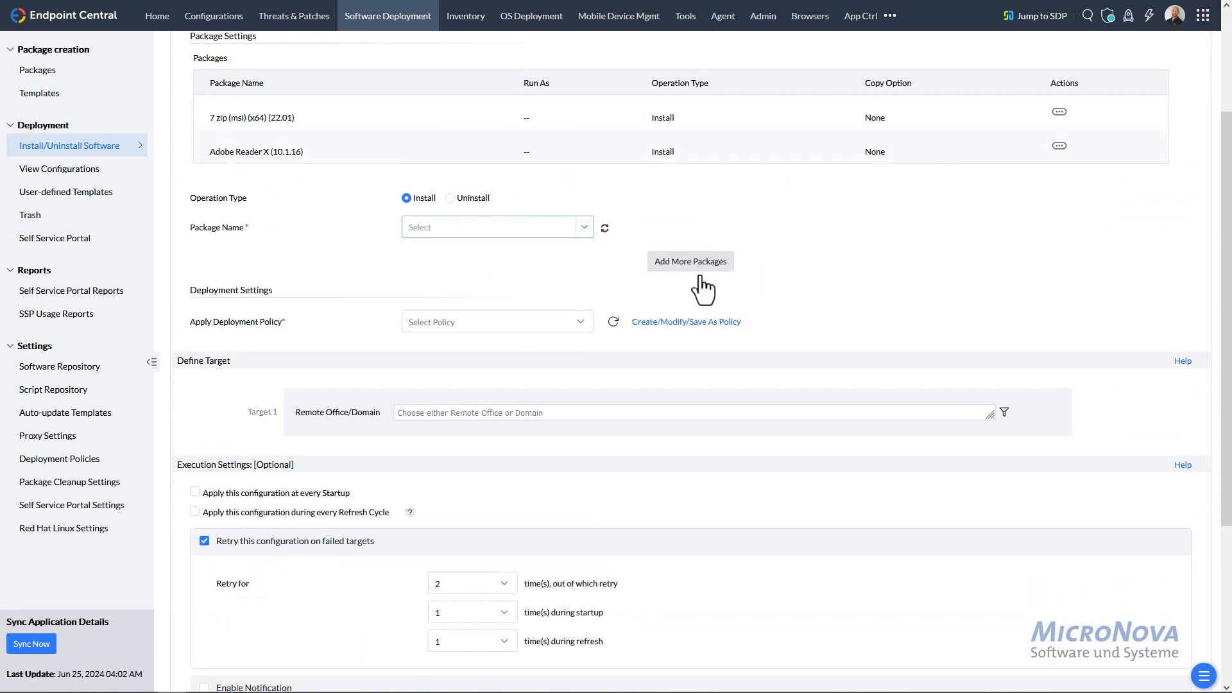
pyautogui.scroll(3, 383, 260)
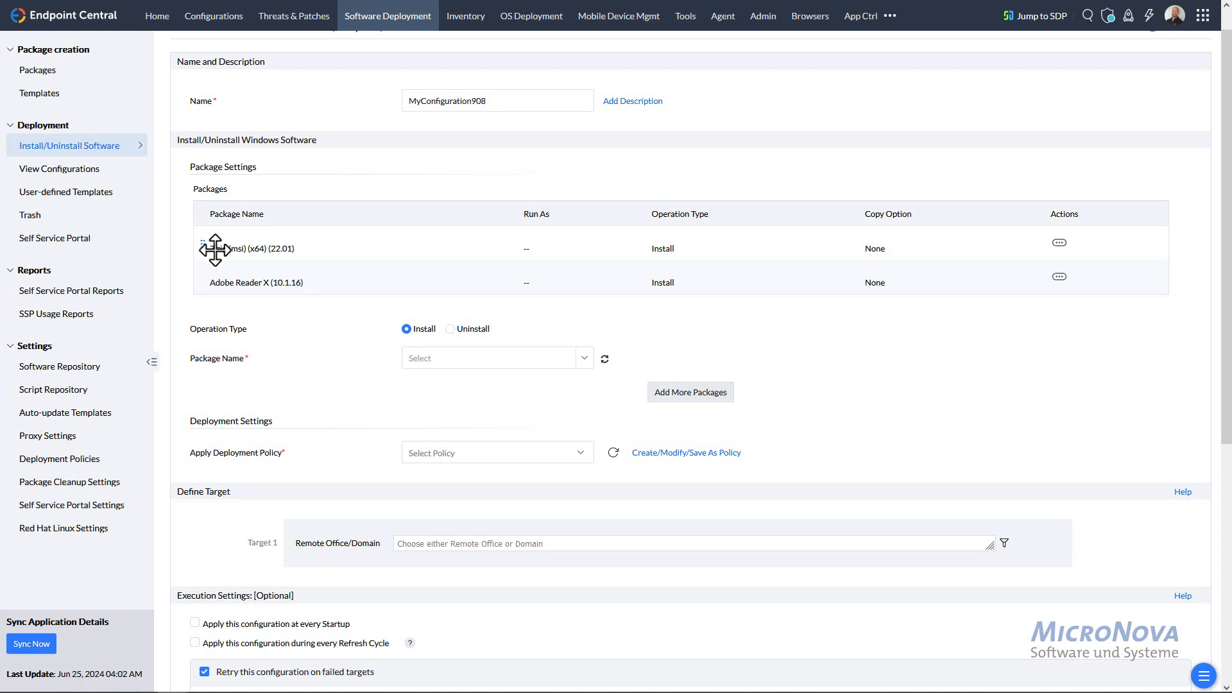
# - Move 7 zip below Adobe Reader X so Adobe Reader X installs first
pyautogui.moveTo(207, 246); pyautogui.dragTo(222, 321)
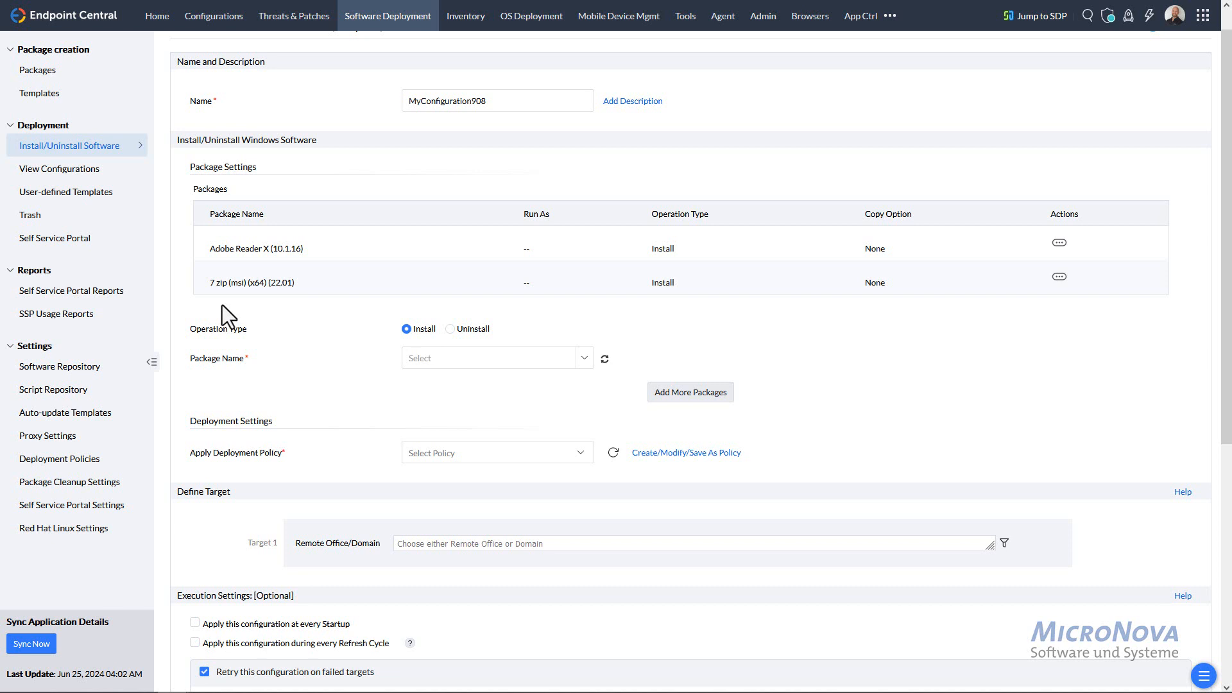
pyautogui.scroll(-2, 264, 330)
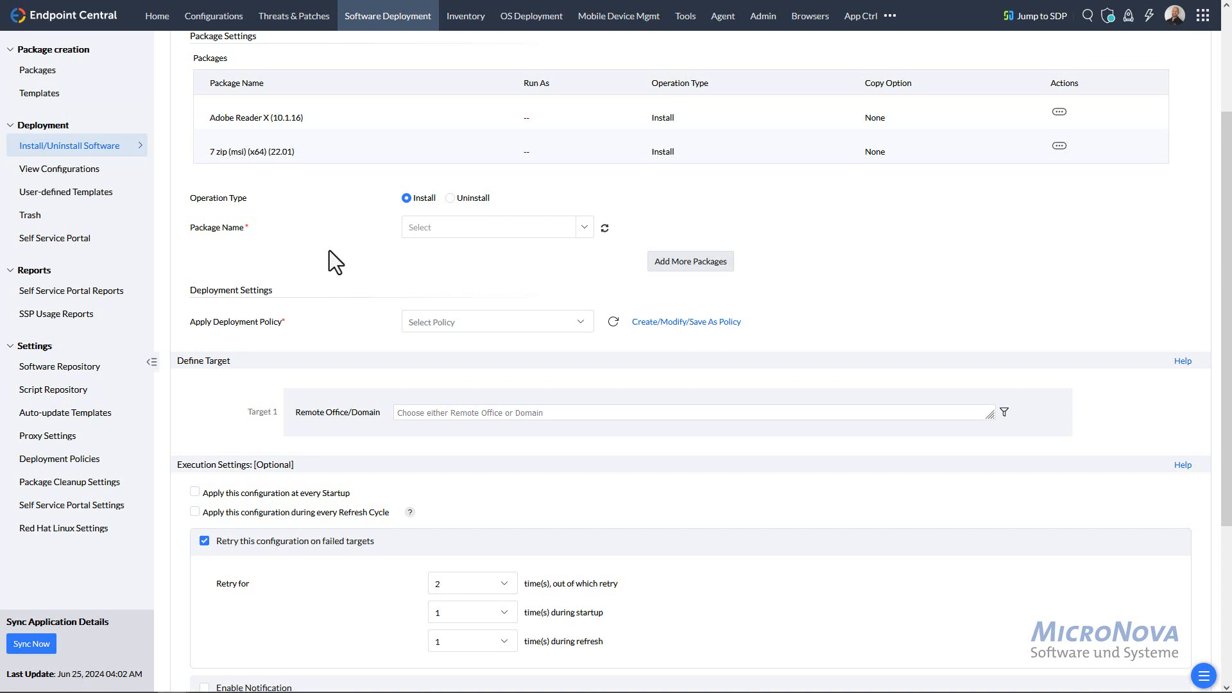
# - Open the Self Service Portal page from the Deployment section of the sidebar
pyautogui.click(71, 241)
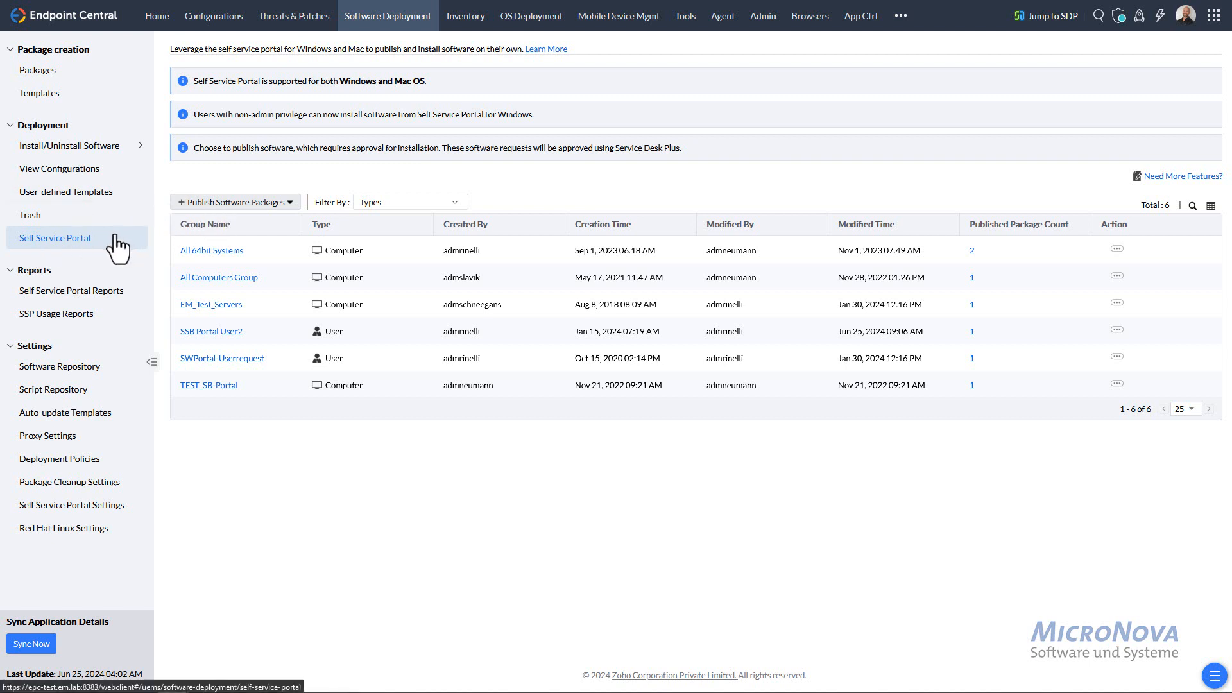
pyautogui.click(249, 205)
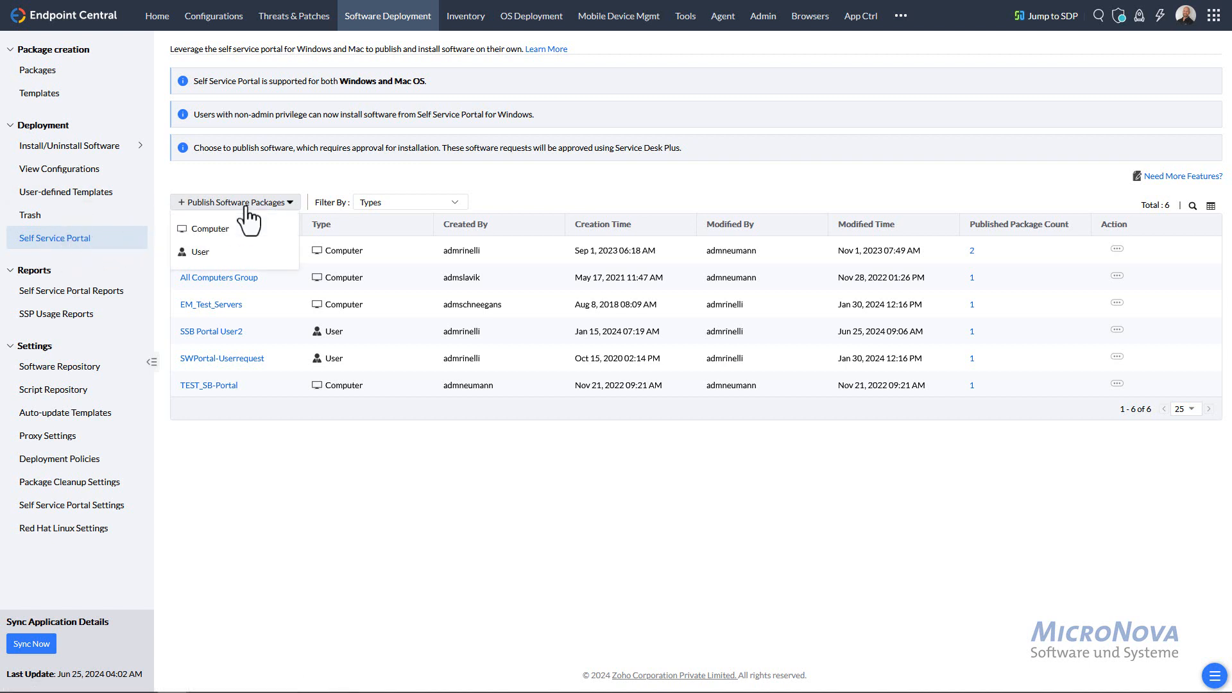
pyautogui.click(183, 234)
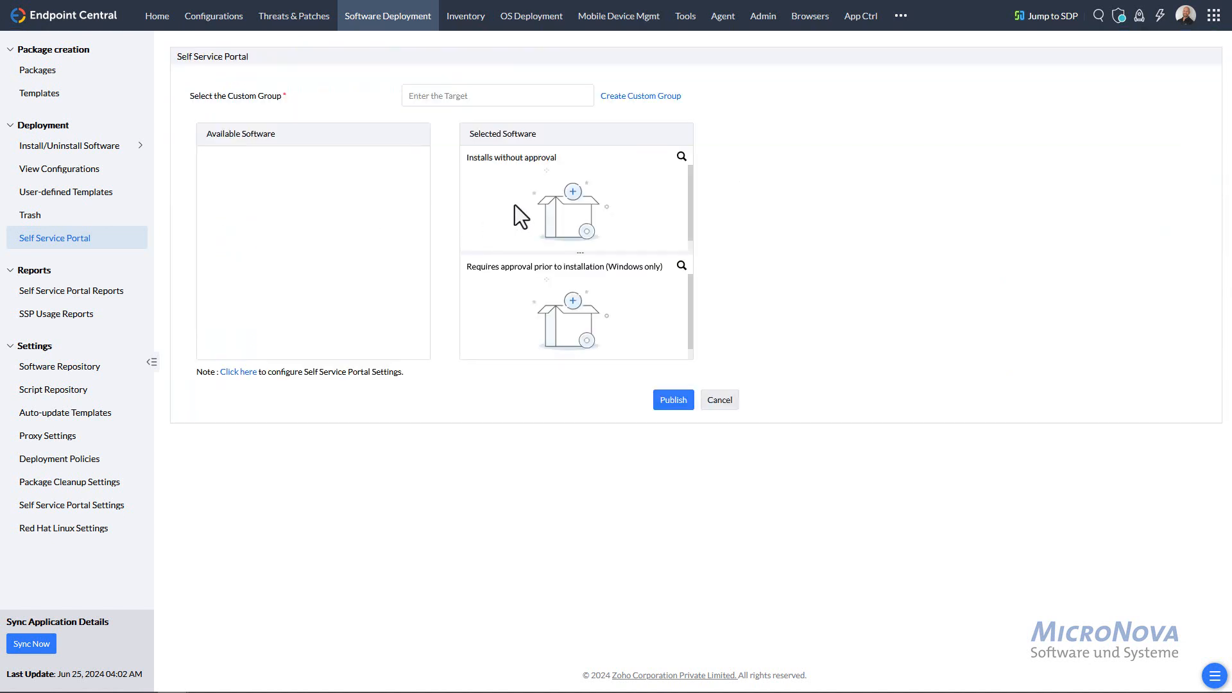
pyautogui.click(444, 96)
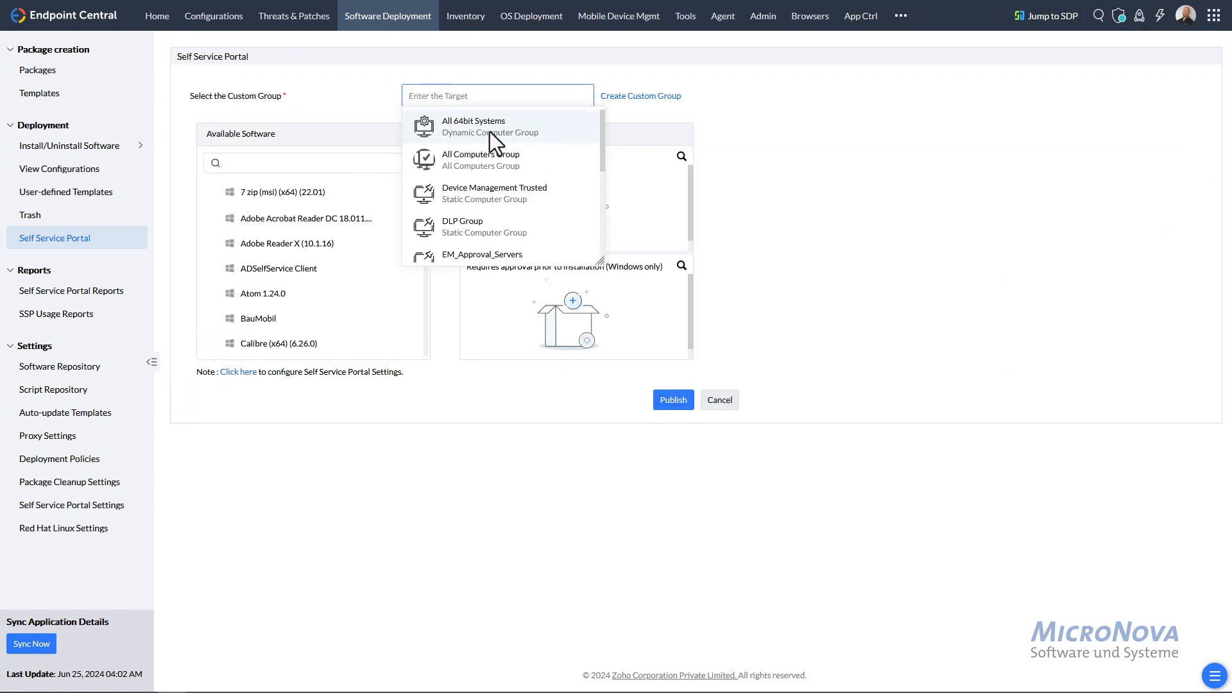
pyautogui.scroll(-1, 501, 173)
pyautogui.scroll(-3, 499, 177)
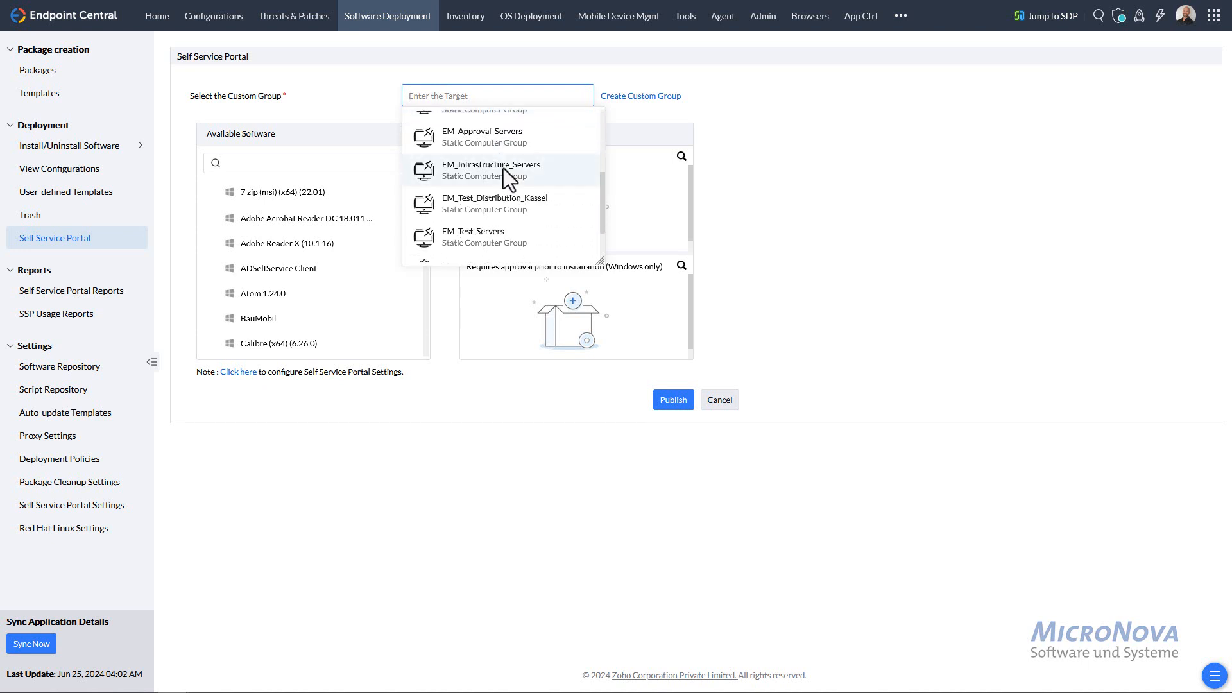
pyautogui.click(303, 97)
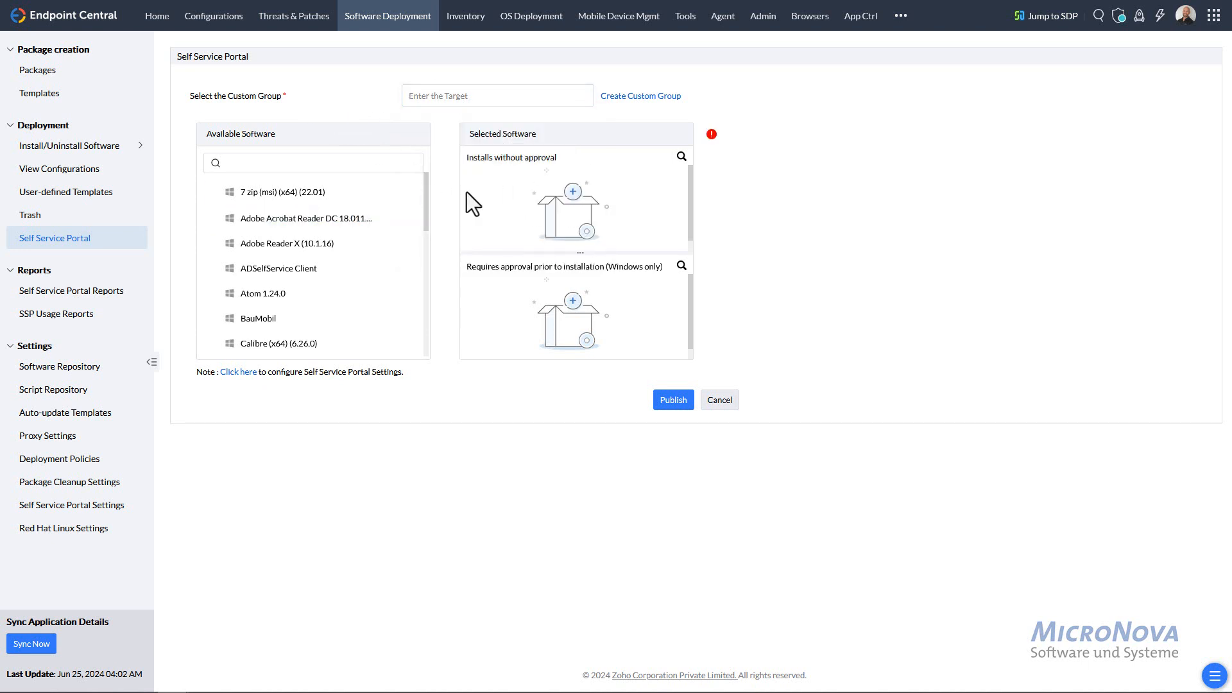
pyautogui.moveTo(316, 205); pyautogui.dragTo(591, 194)
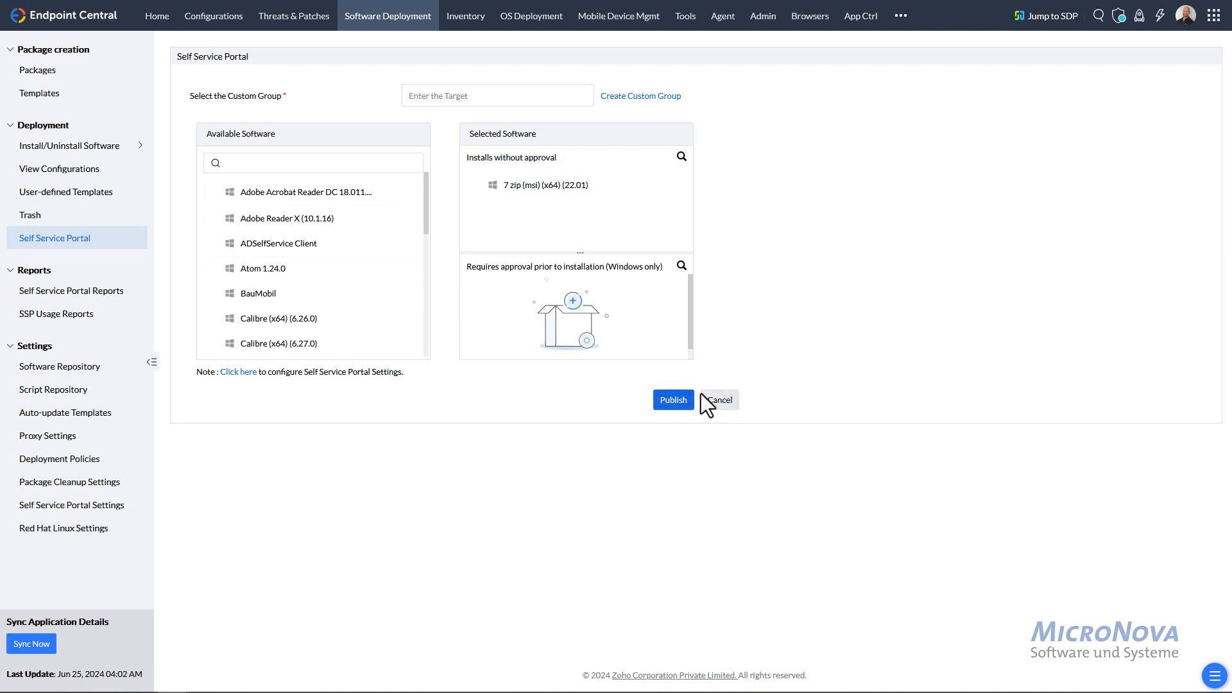
pyautogui.click(720, 403)
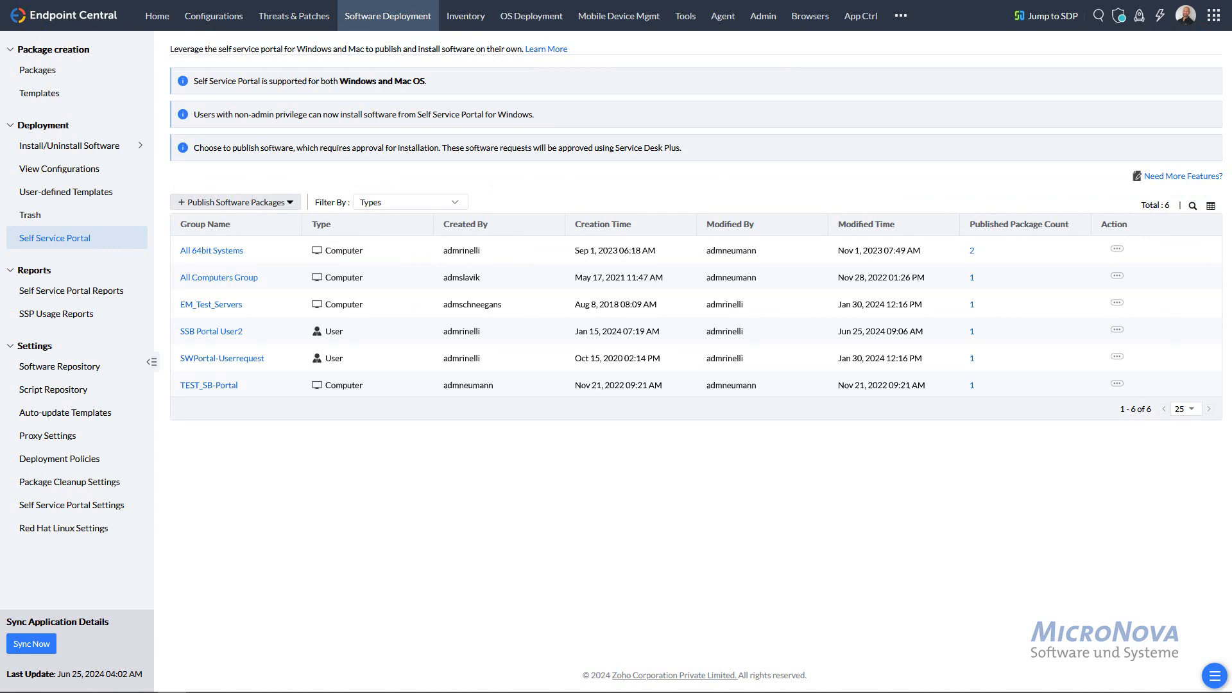
# - Bring in the remote viewer, send Ctrl+Alt+Del, and sign in to TEST-MGMT-T with the account password
pyautogui.moveTo(0, 78); pyautogui.dragTo(741, 33)
pyautogui.click(24, 387)
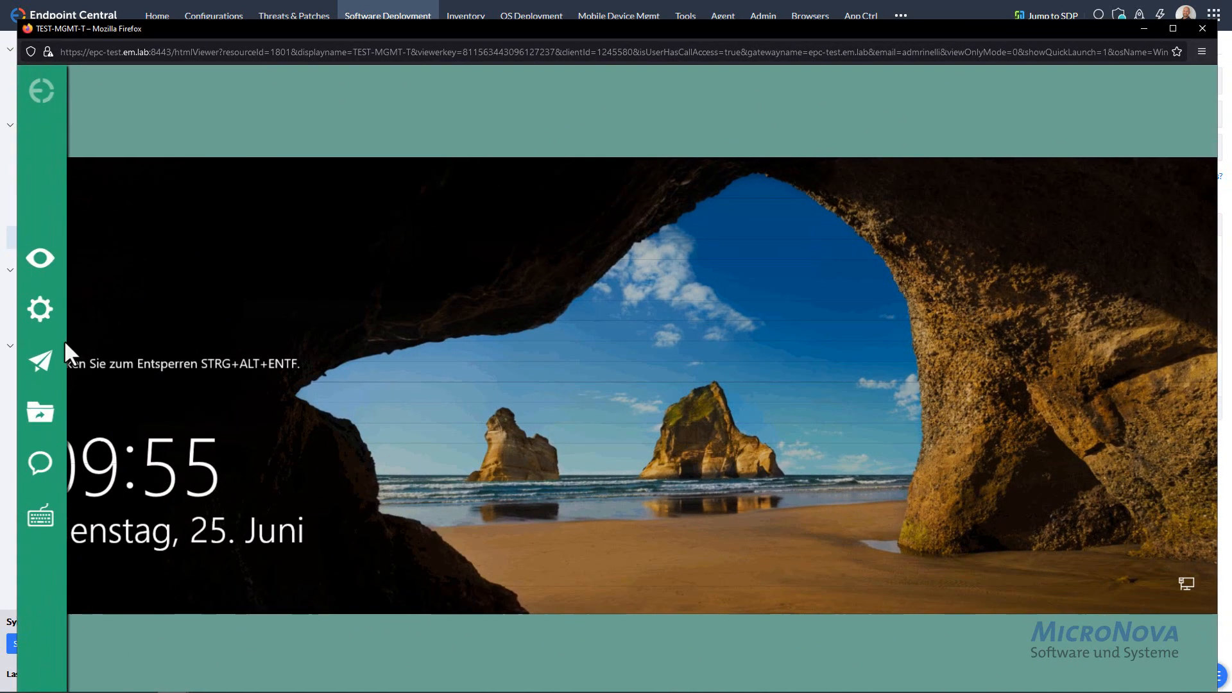
pyautogui.moveTo(57, 320)
pyautogui.click(111, 299)
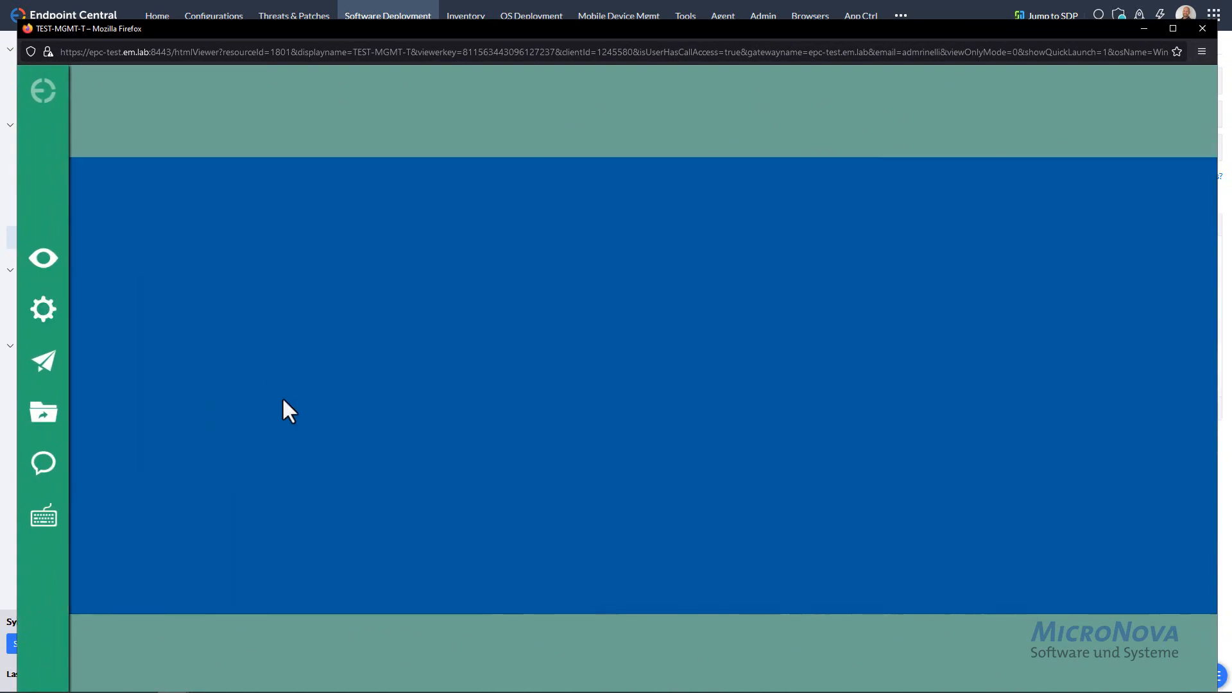
pyautogui.click(538, 437)
pyautogui.write('•••••••••••')
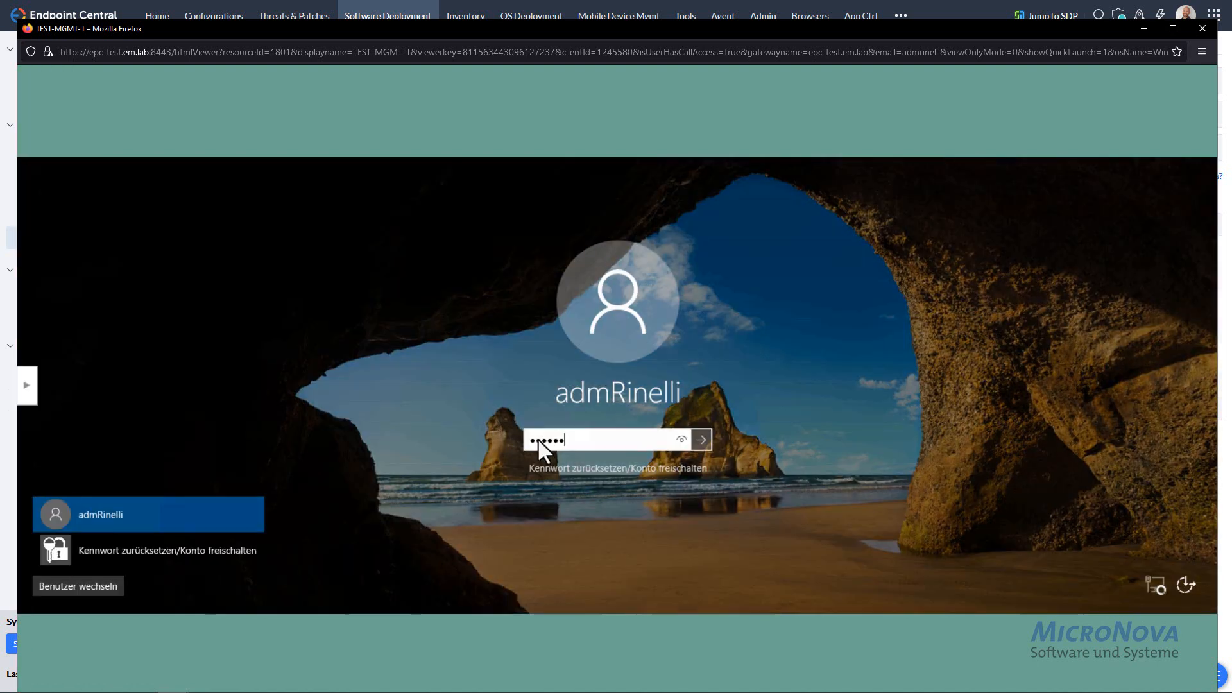
pyautogui.write('•••••••')
pyautogui.press('Return')
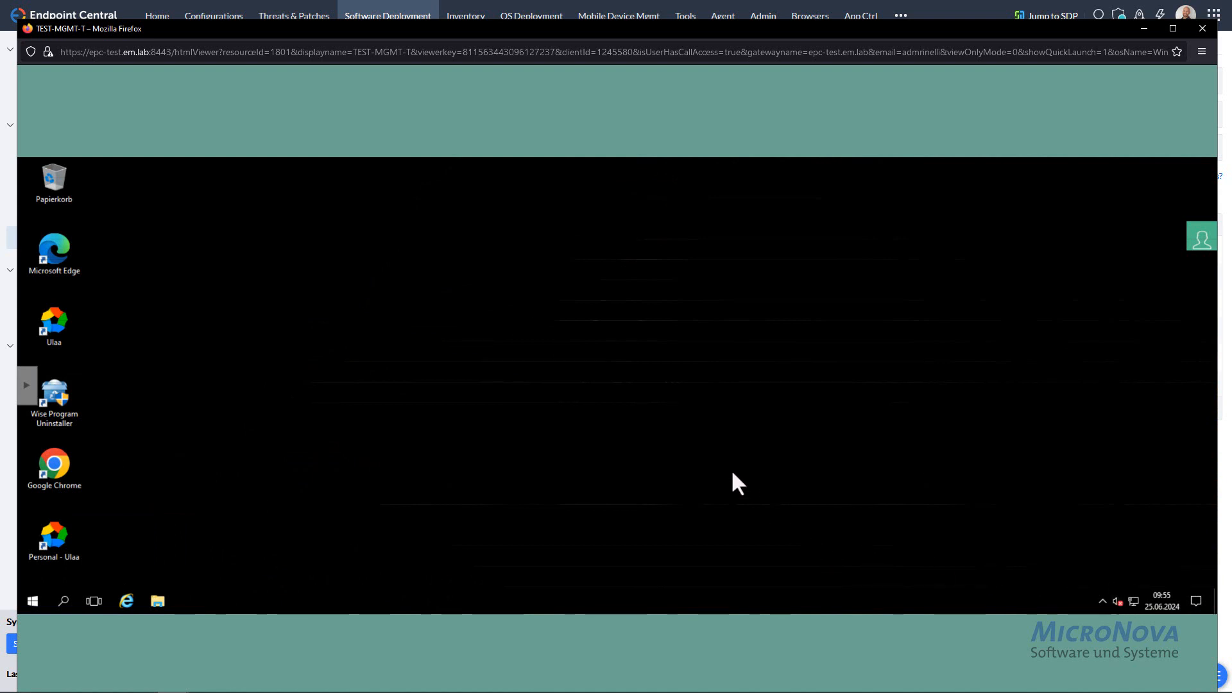
pyautogui.click(1101, 602)
pyautogui.rightClick(1103, 575)
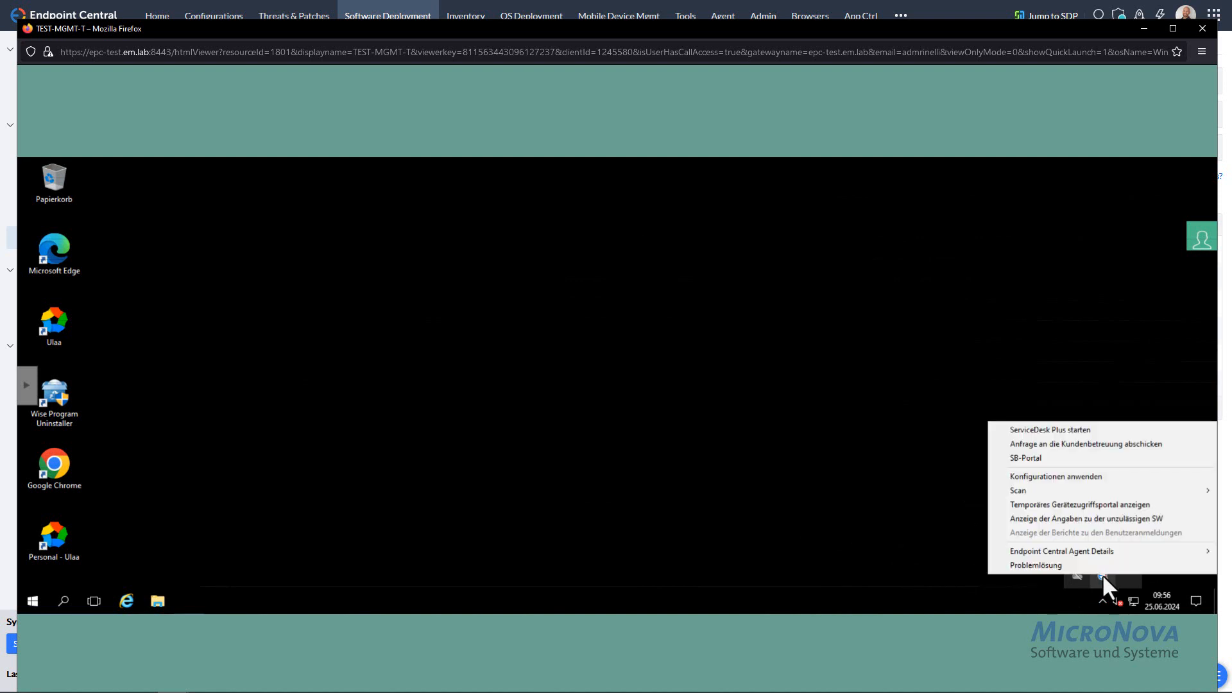
pyautogui.click(1046, 459)
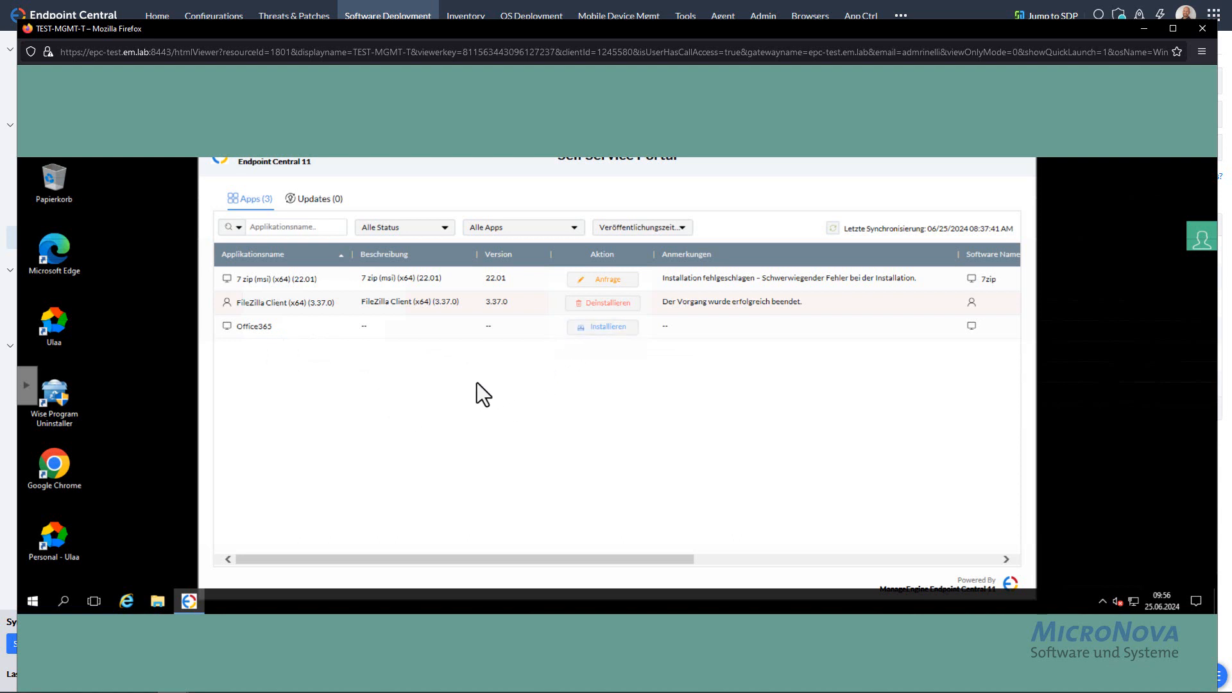
pyautogui.click(321, 199)
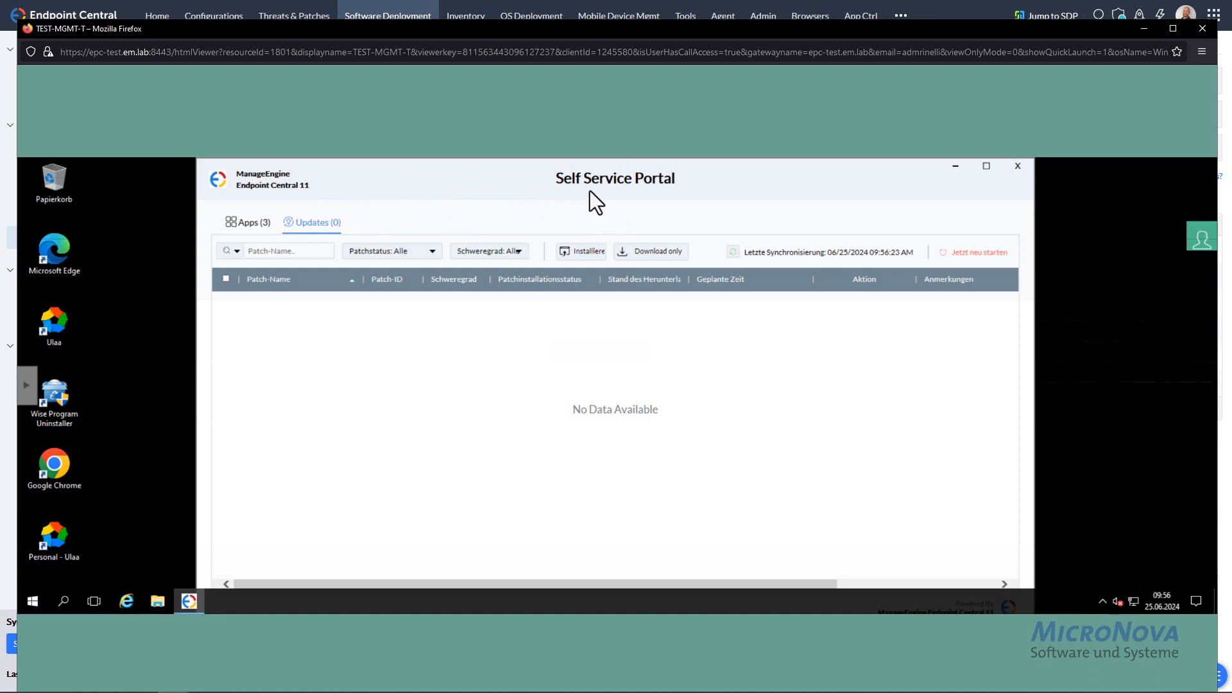
pyautogui.click(1018, 168)
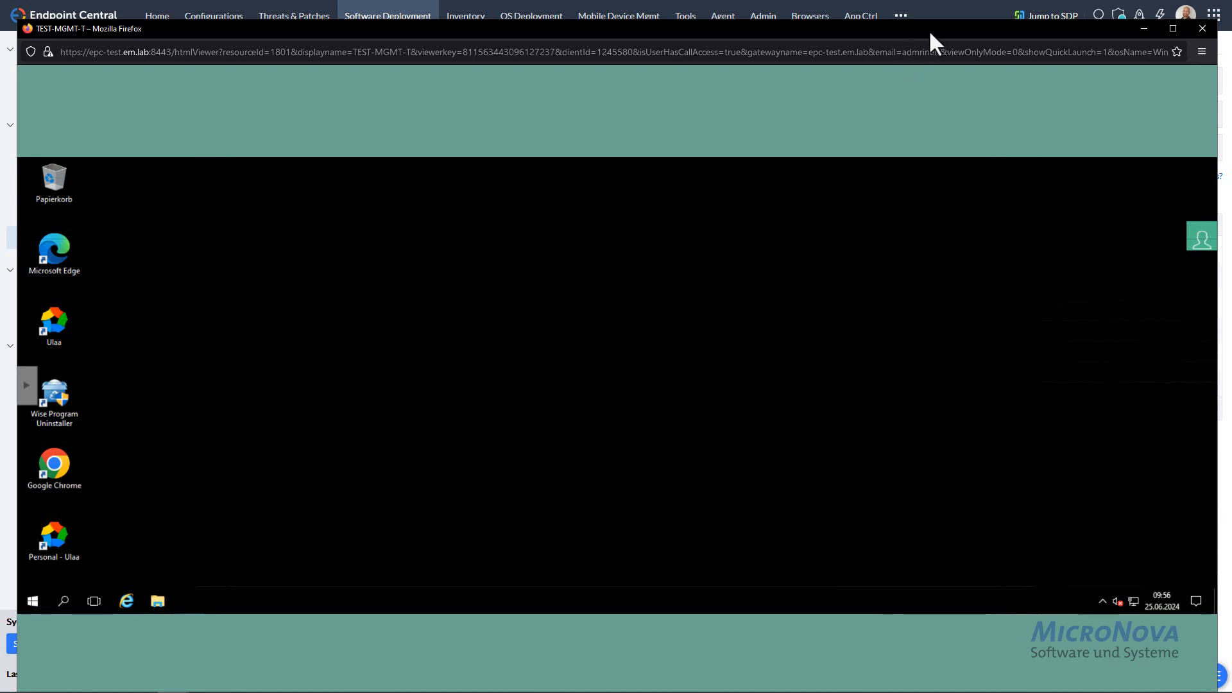
# - Move the Firefox remote session window aside and return to the Packages list, still showing 92 packages
pyautogui.moveTo(929, 29); pyautogui.dragTo(0, 39)
pyautogui.click(41, 71)
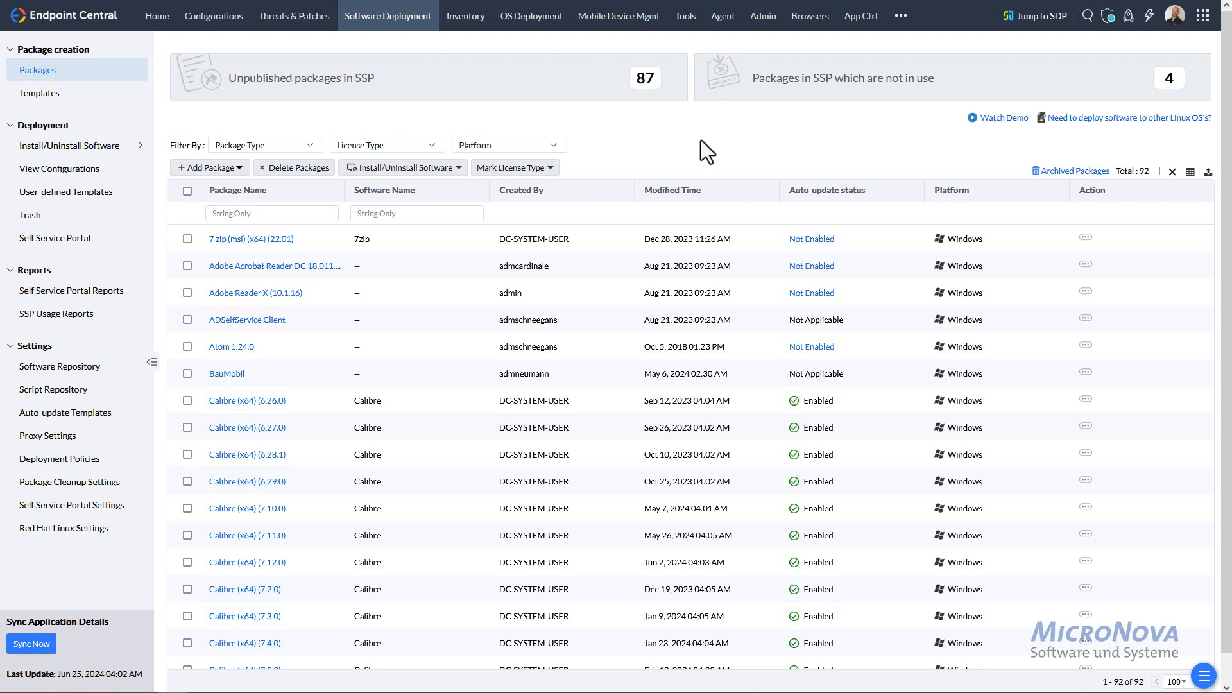
pyautogui.moveTo(122, 155)
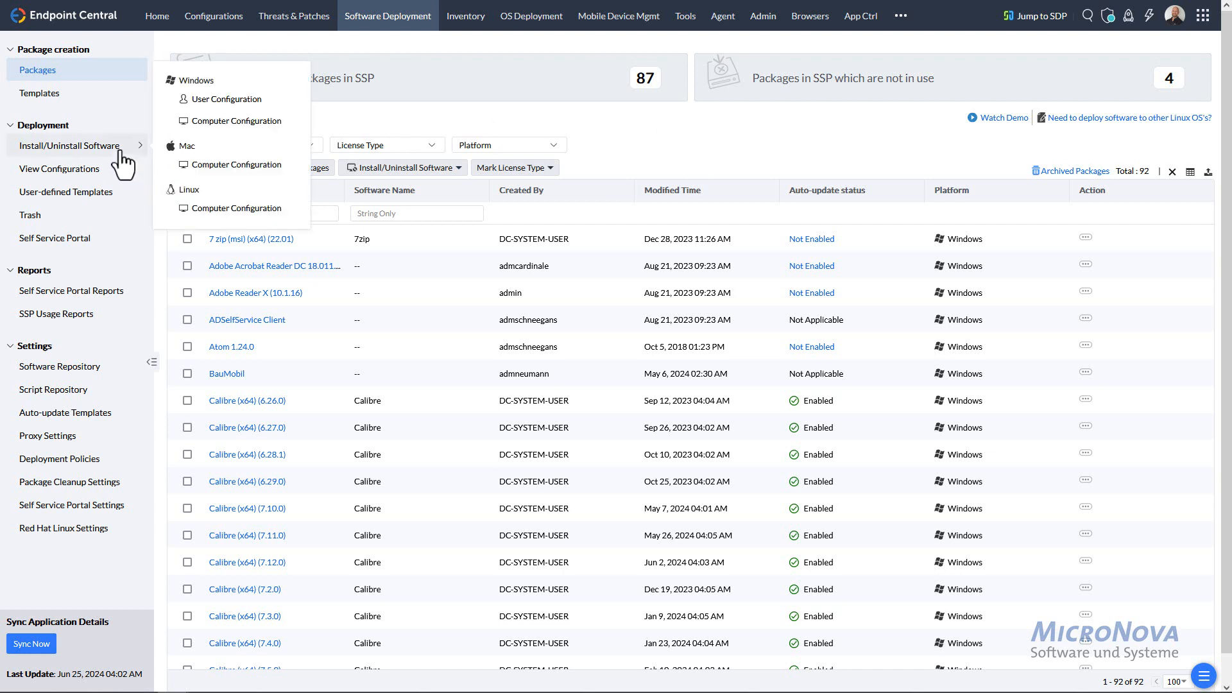